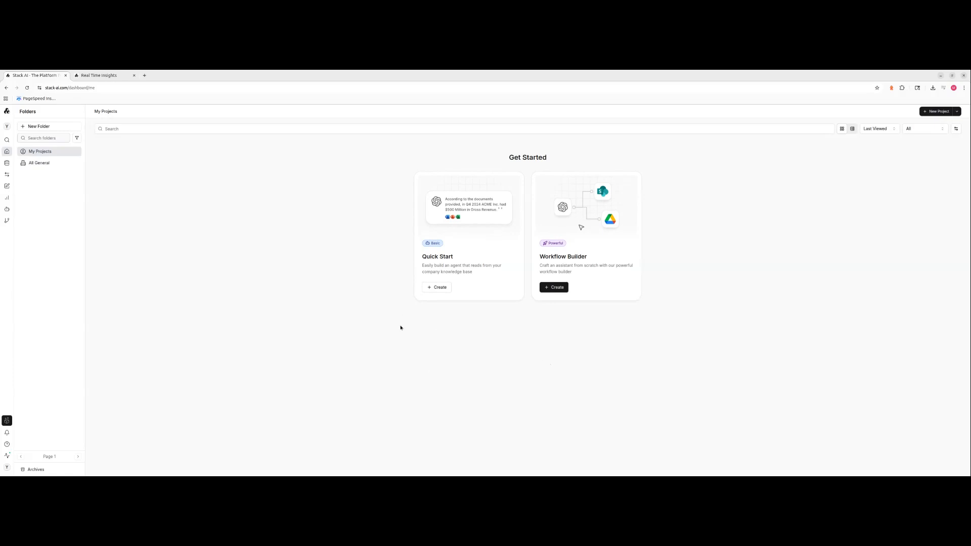
# Open the Real Time Insights project from the All General folder and view its whole workflow
pyautogui.click(39, 164)
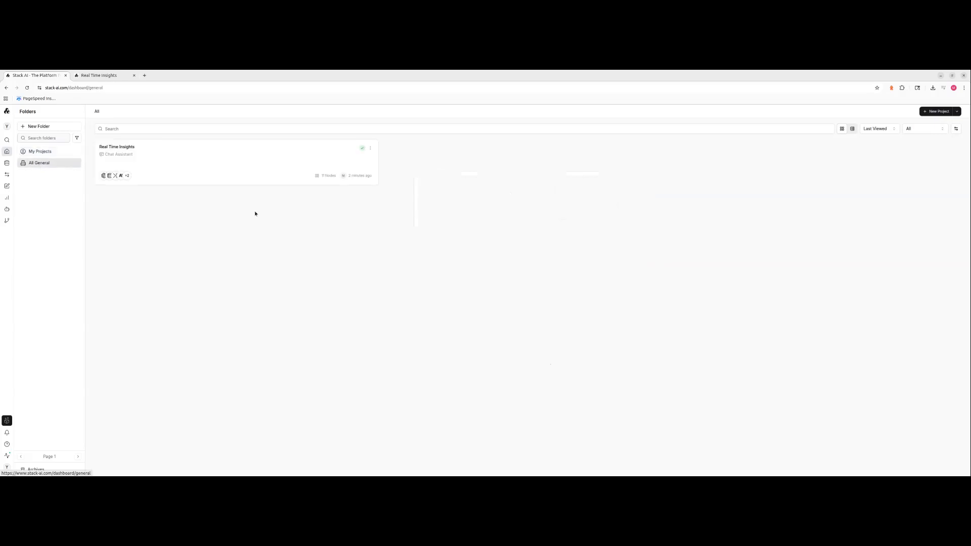
pyautogui.click(241, 168)
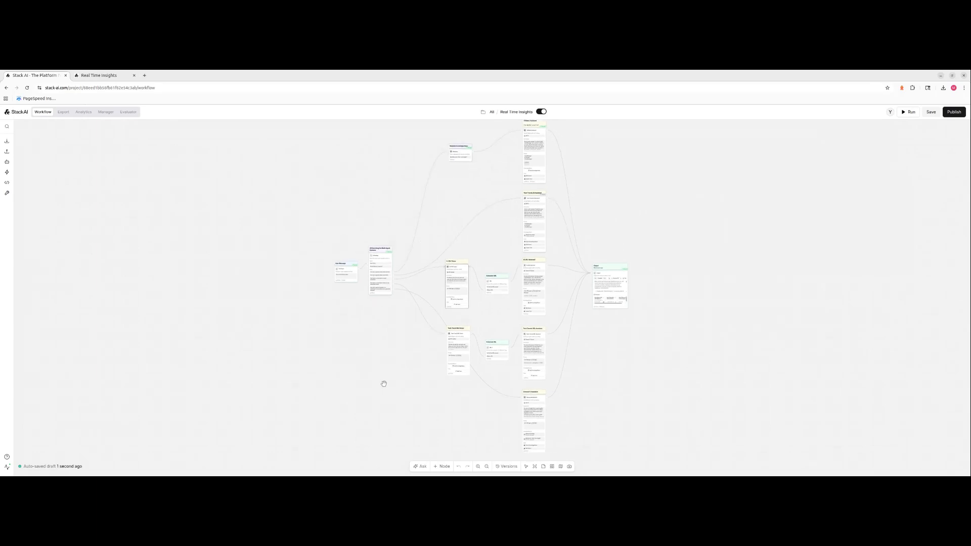
pyautogui.scroll(-2, 385, 383)
pyautogui.scroll(2, 385, 386)
pyautogui.moveTo(385, 388); pyautogui.dragTo(394, 388)
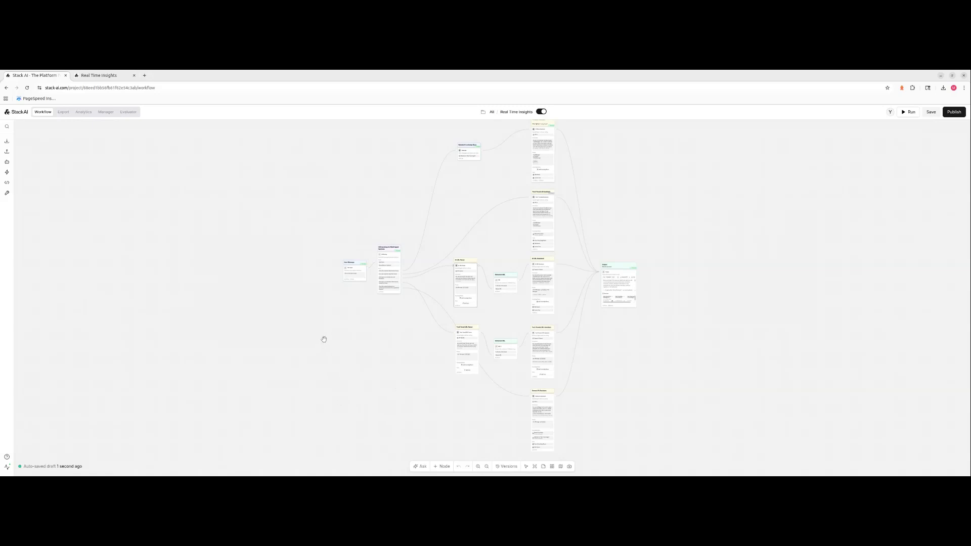
# Examine the User Message input node and its connection to the AI Routing node
pyautogui.moveTo(331, 247); pyautogui.dragTo(330, 248)
pyautogui.scroll(10, 329, 249)
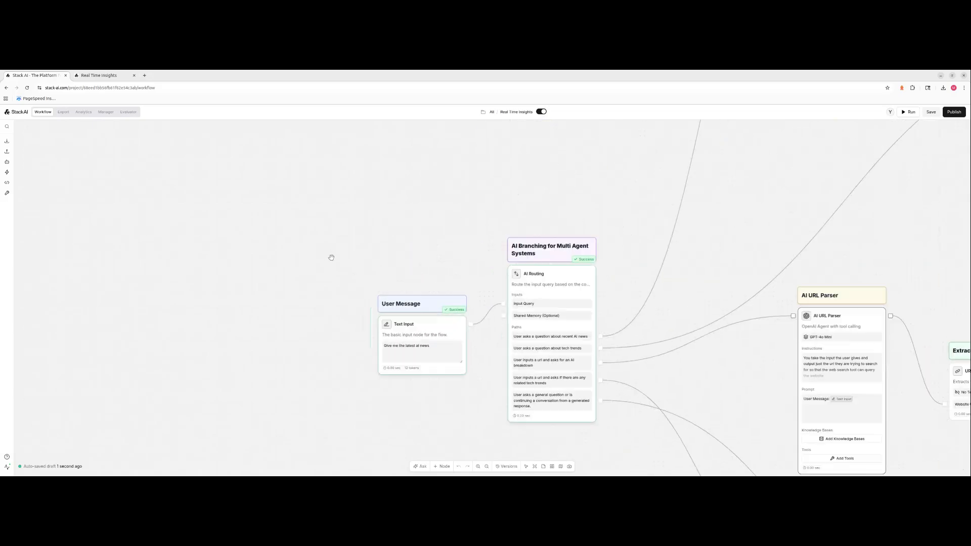
pyautogui.scroll(-5, 335, 351)
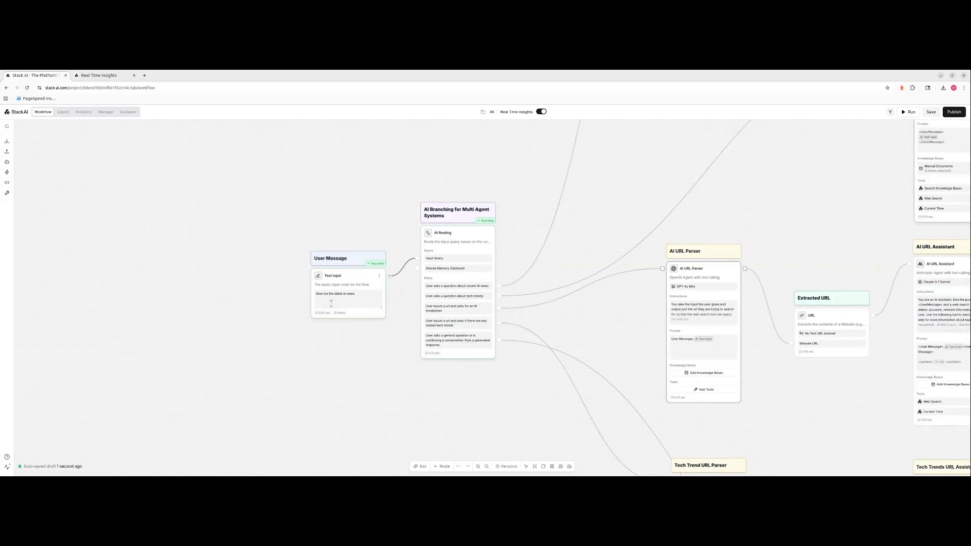
pyautogui.scroll(-2, 399, 386)
pyautogui.moveTo(376, 380); pyautogui.dragTo(367, 345)
# Browse the Inputs, Core Nodes and Logic categories of the node library
pyautogui.click(30, 141)
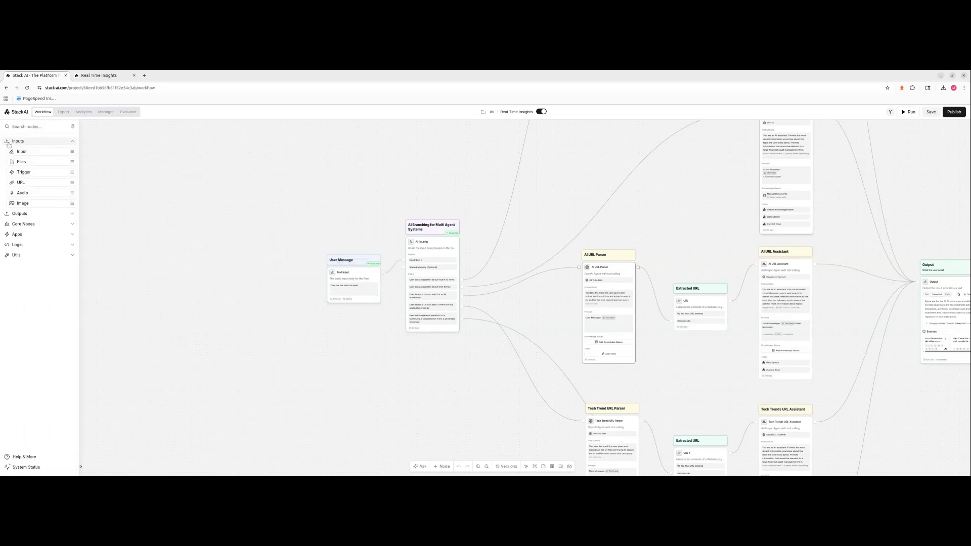
pyautogui.scroll(3, 356, 335)
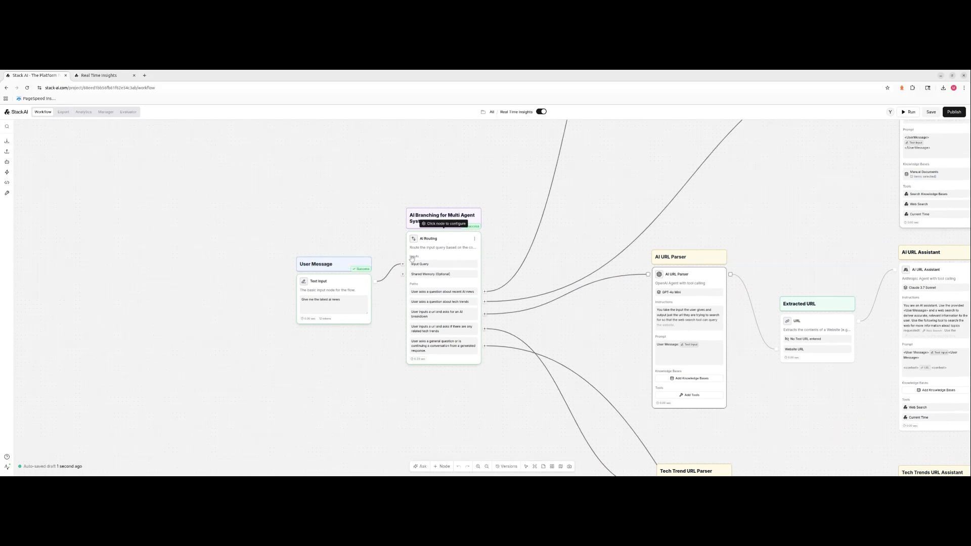
pyautogui.moveTo(10, 162)
pyautogui.click(31, 226)
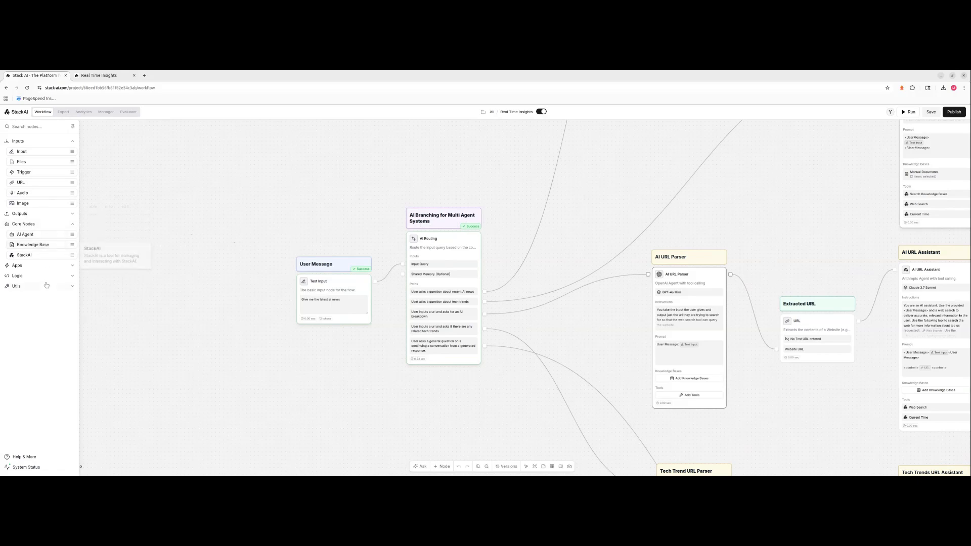
pyautogui.click(18, 275)
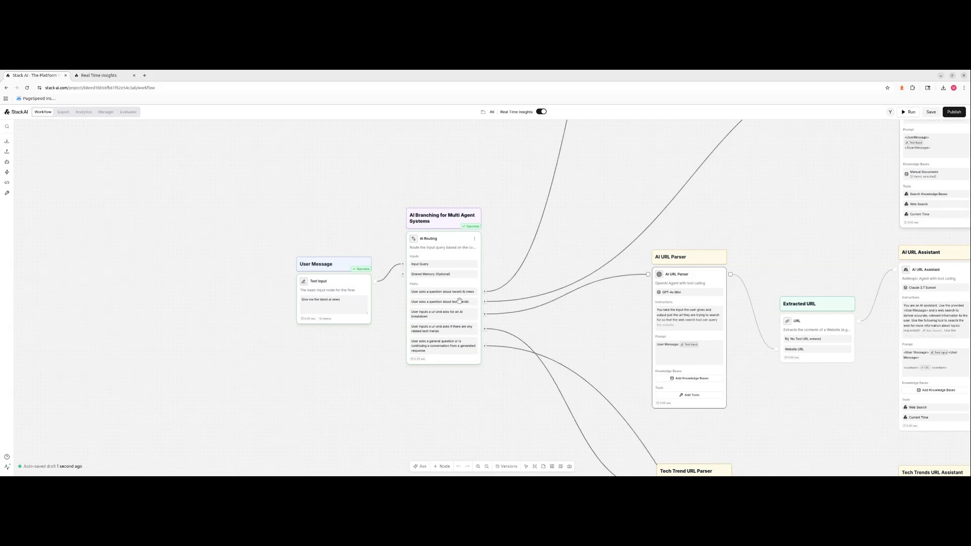
# Examine the routing paths defined in the AI Routing node
pyautogui.scroll(1, 455, 300)
pyautogui.scroll(1, 456, 300)
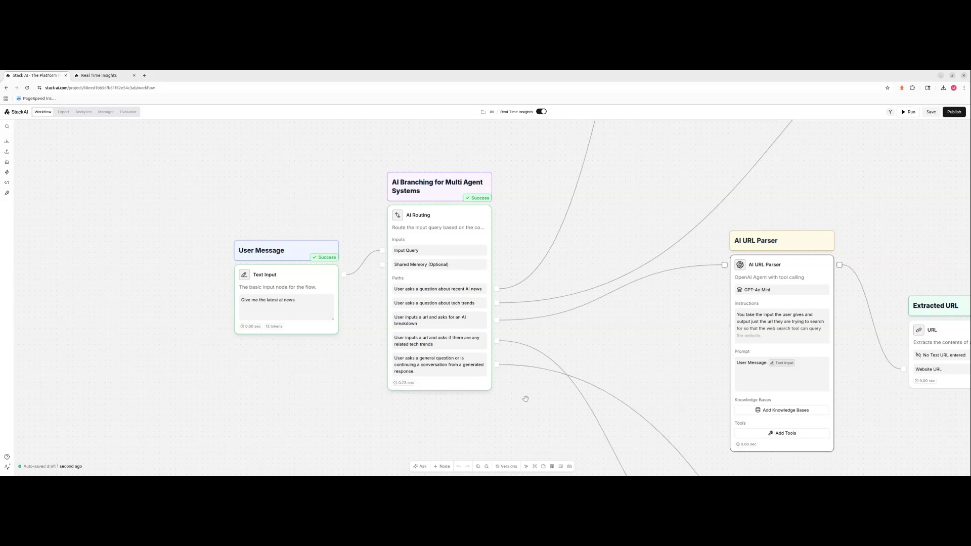
pyautogui.scroll(-5, 526, 398)
pyautogui.scroll(-1, 528, 398)
pyautogui.moveTo(553, 385); pyautogui.dragTo(474, 348)
pyautogui.scroll(3, 422, 342)
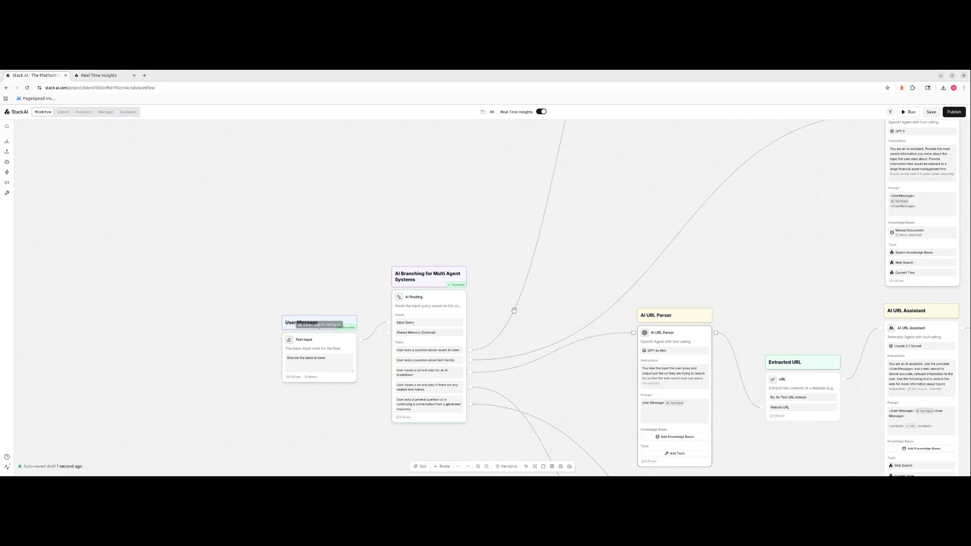
pyautogui.moveTo(609, 238); pyautogui.dragTo(585, 275)
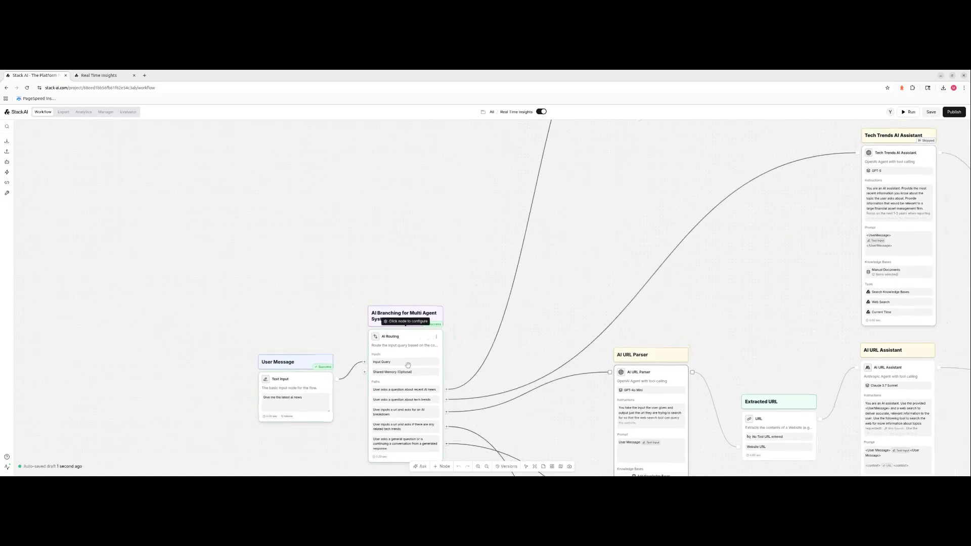
pyautogui.hscroll(3, 591, 264)
pyautogui.scroll(5, 572, 283)
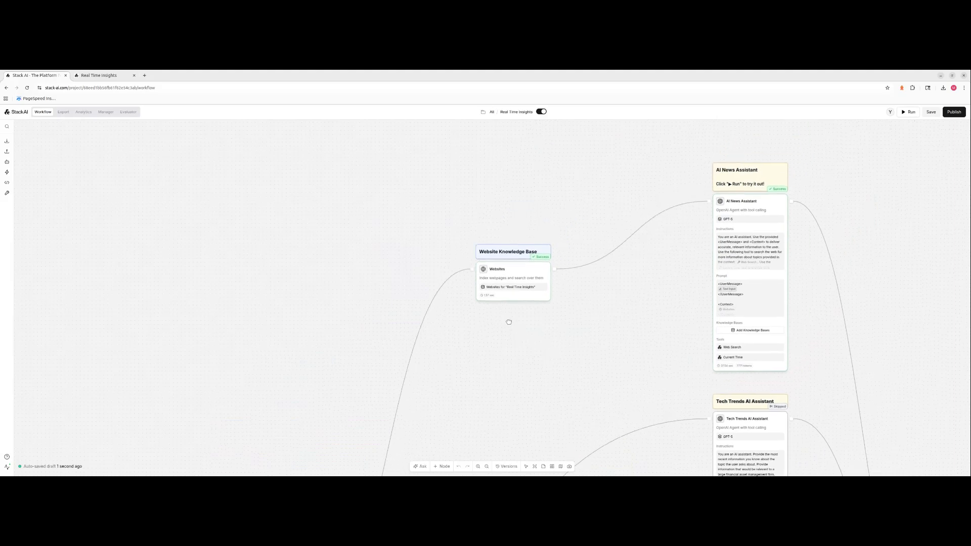
pyautogui.scroll(1, 520, 314)
pyautogui.hscroll(-1, 521, 314)
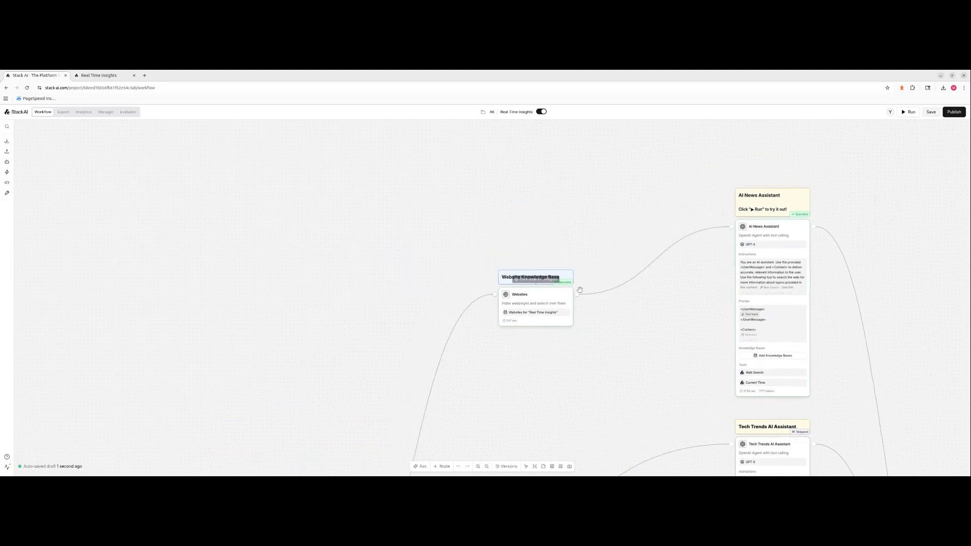
pyautogui.click(549, 297)
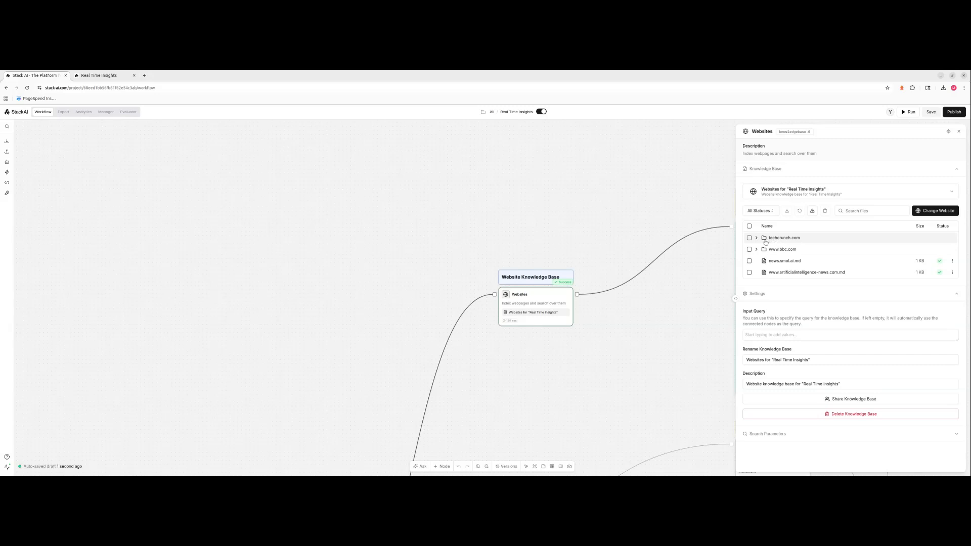
pyautogui.doubleClick(756, 239)
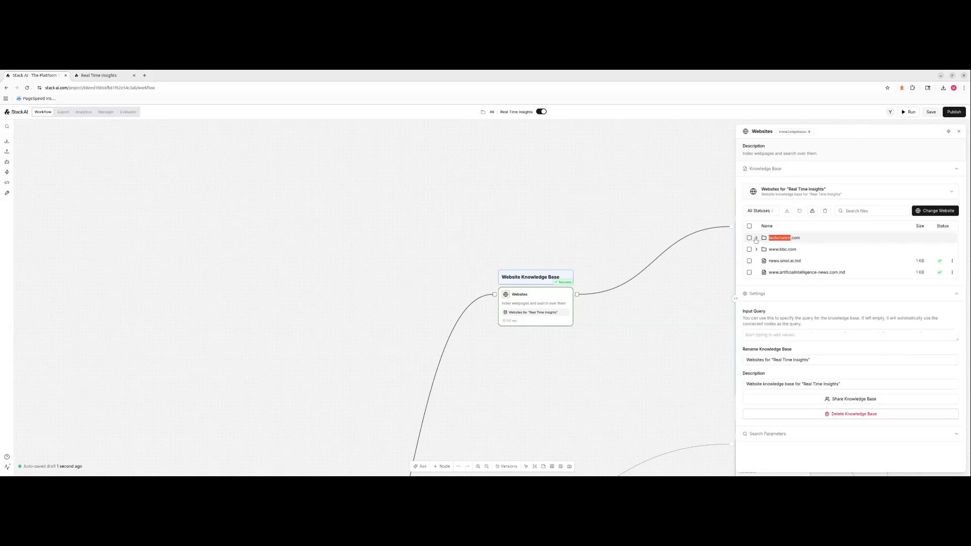
pyautogui.click(781, 250)
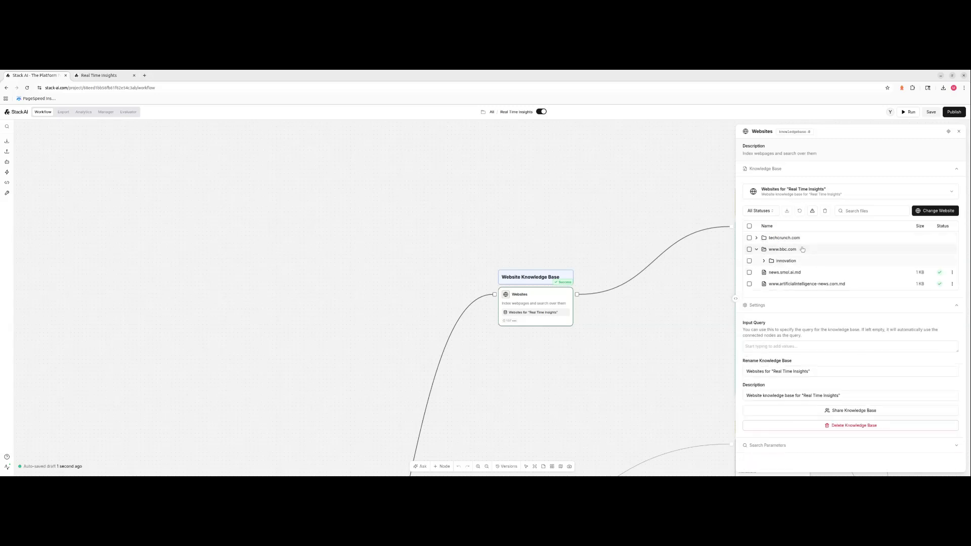
pyautogui.click(756, 249)
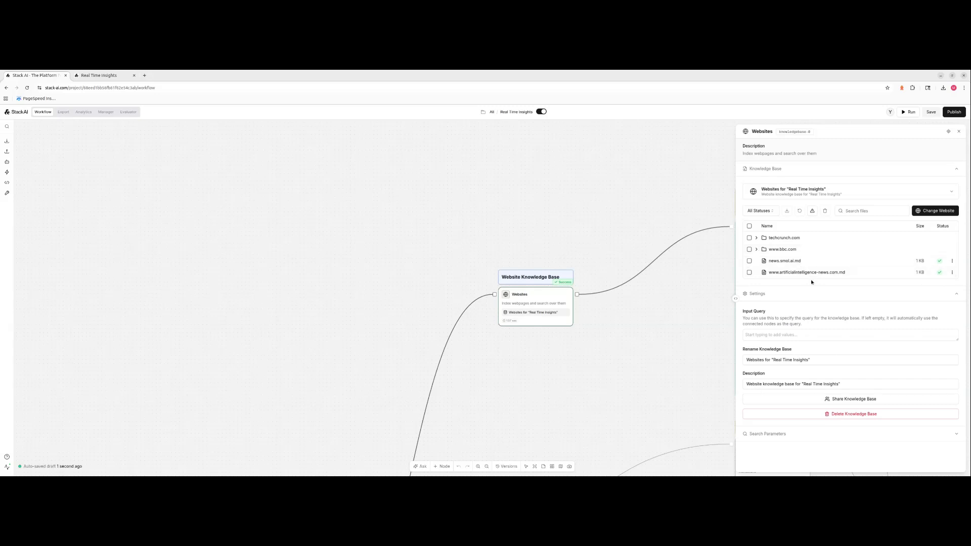
# Inspect the websites set for scraping and the form for adding a website, leaving the dialog without changes
pyautogui.click(953, 209)
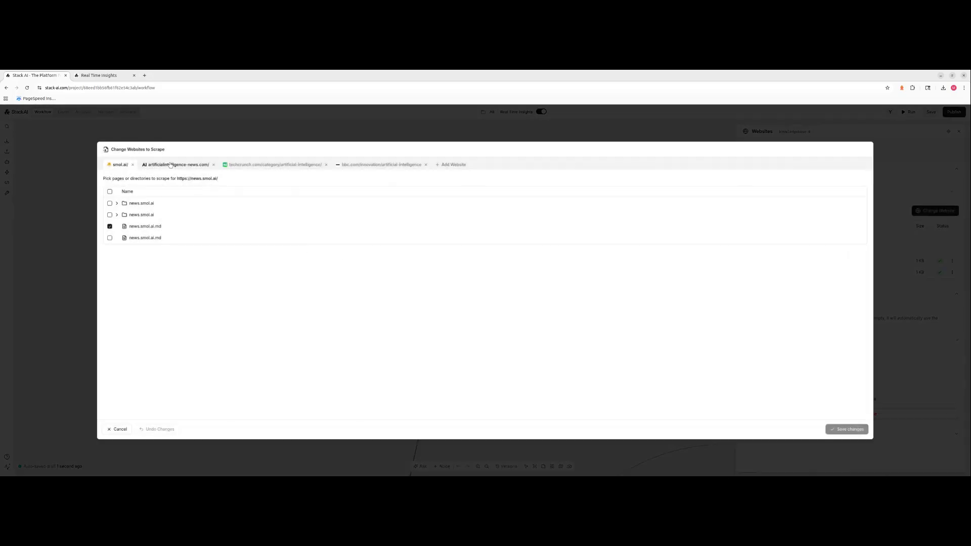
pyautogui.click(455, 166)
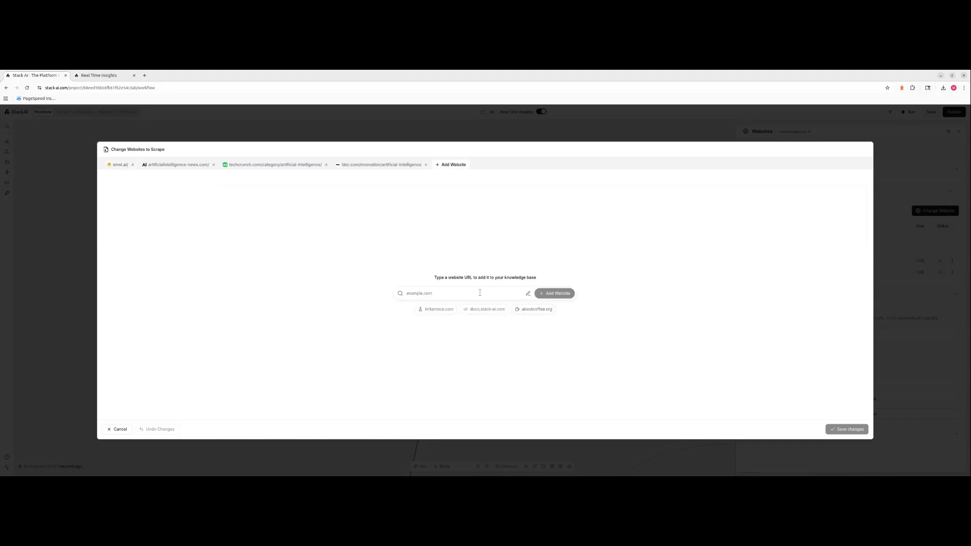
pyautogui.click(120, 165)
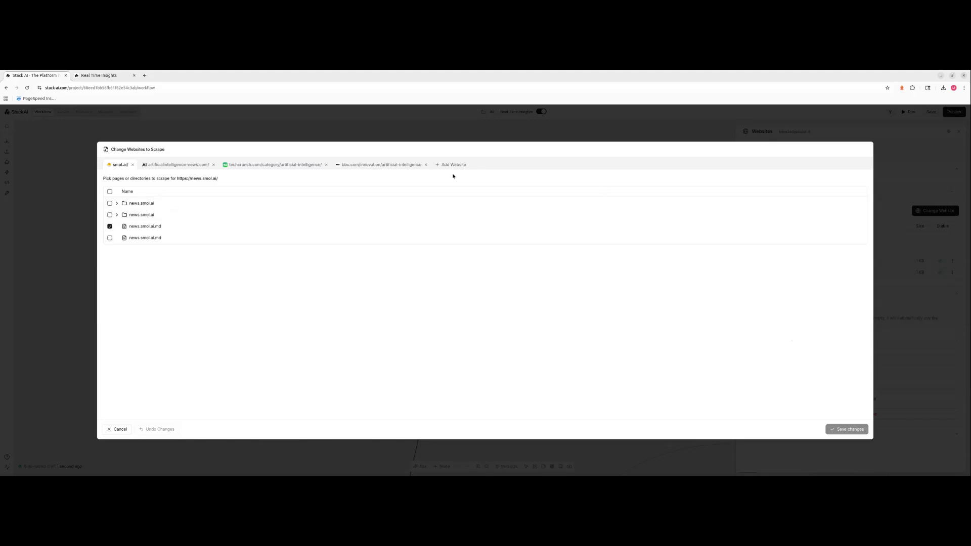
pyautogui.click(120, 430)
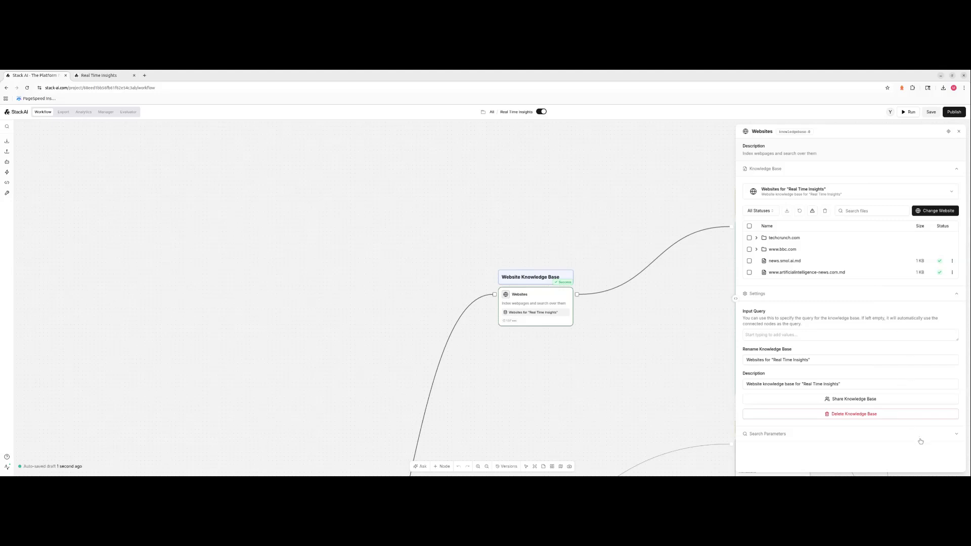
# Review the Websites node's search parameters, including the output format and query strategy options, keep Hybrid, and close the configuration
pyautogui.click(881, 434)
pyautogui.scroll(-4, 882, 404)
pyautogui.scroll(-1, 880, 395)
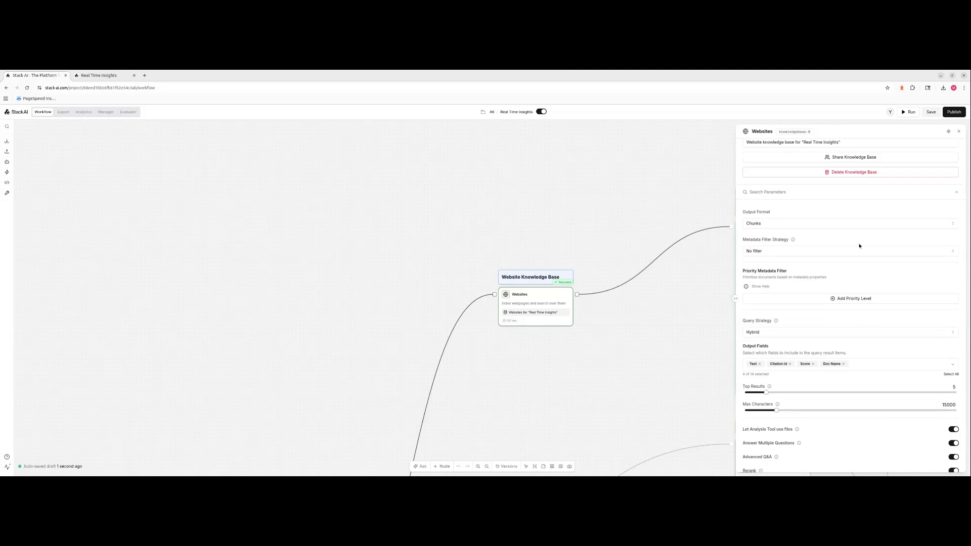
pyautogui.click(855, 228)
pyautogui.click(805, 211)
pyautogui.click(823, 333)
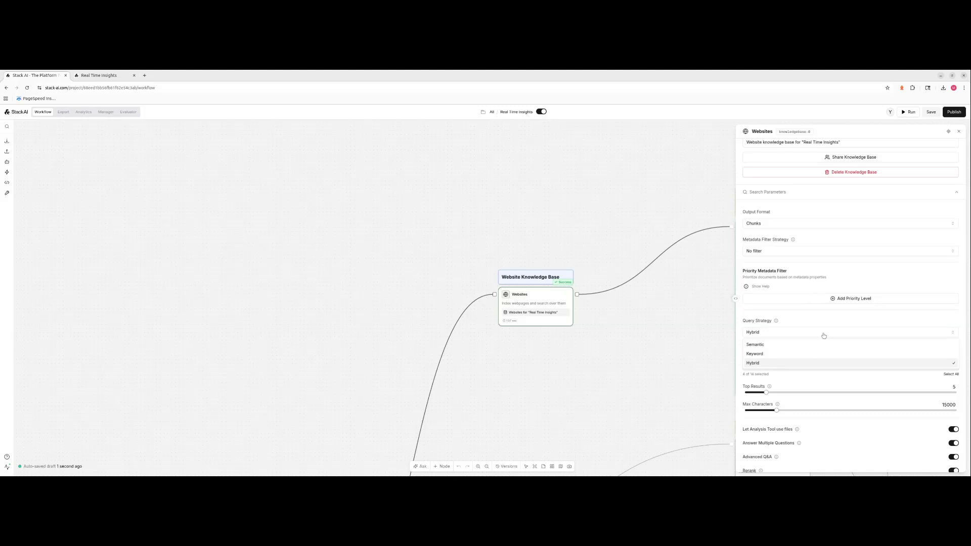
pyautogui.click(779, 368)
pyautogui.scroll(-2, 877, 418)
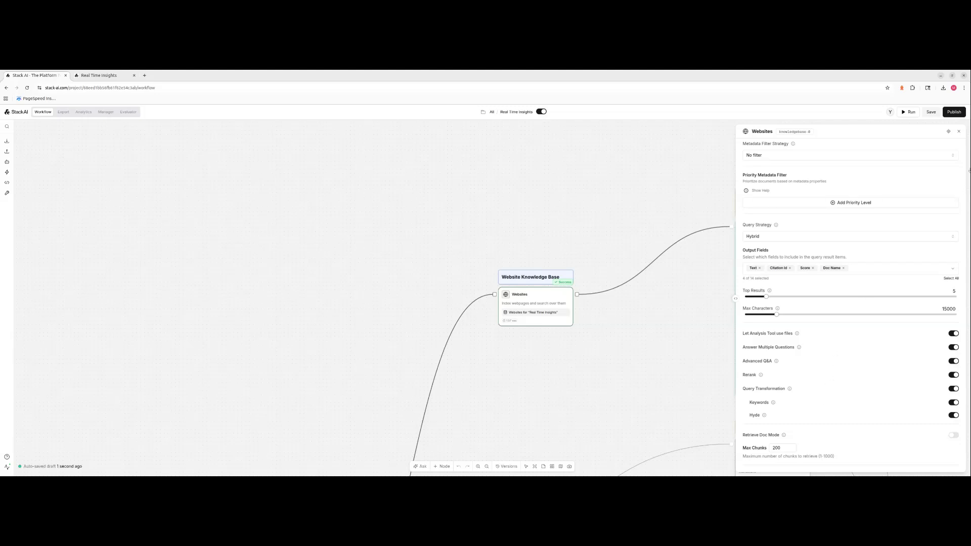
pyautogui.click(957, 133)
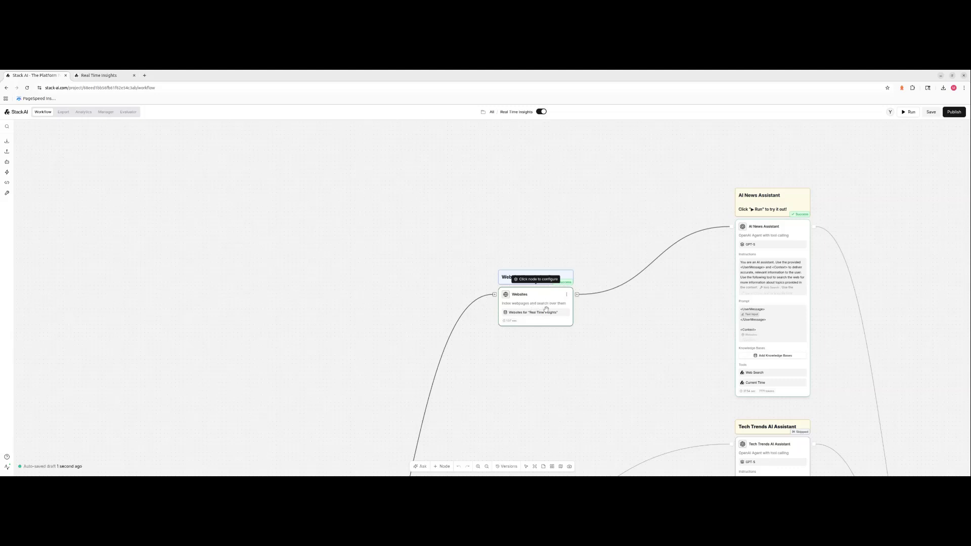
# Open the configuration of the AI News Assistant node and trace the node's connections in the workflow
pyautogui.moveTo(826, 281); pyautogui.dragTo(755, 272)
pyautogui.click(718, 224)
pyautogui.moveTo(600, 301); pyautogui.dragTo(445, 318)
pyautogui.moveTo(609, 393); pyautogui.dragTo(594, 148)
pyautogui.scroll(-10, 590, 202)
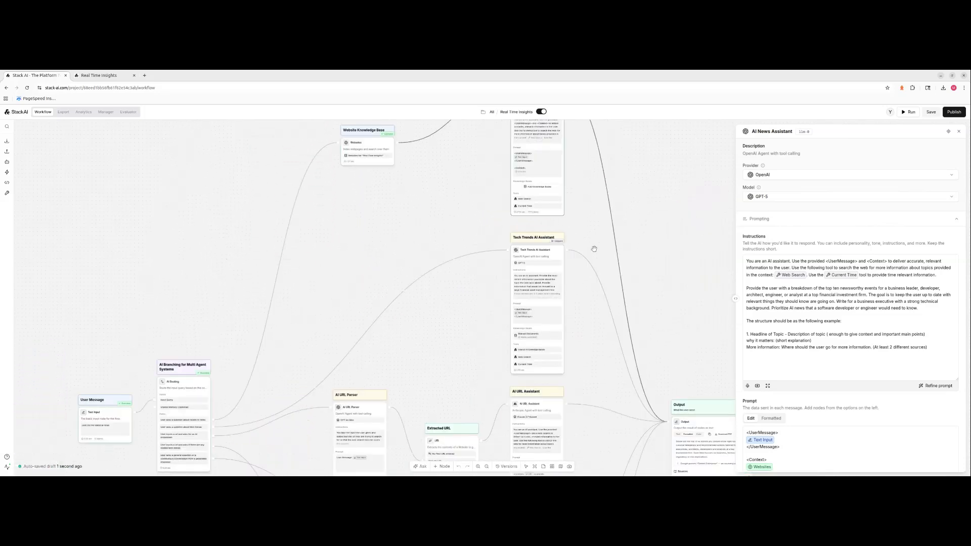
pyautogui.scroll(8, 578, 336)
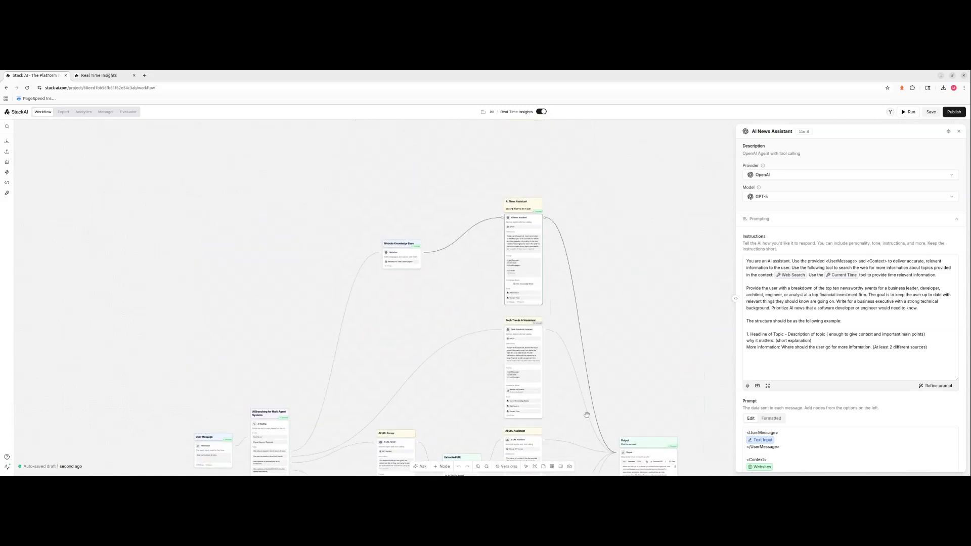
pyautogui.moveTo(568, 311); pyautogui.dragTo(580, 344)
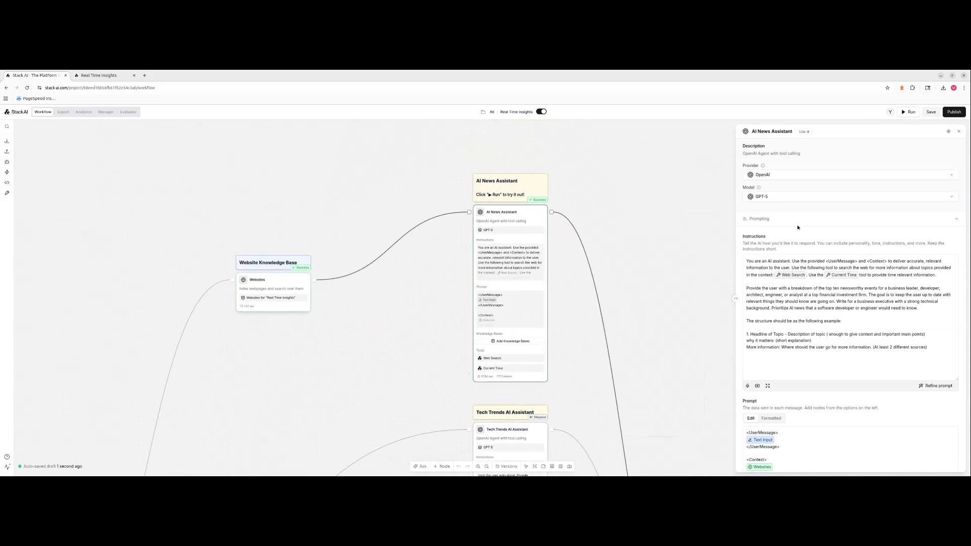
# Check the AI News Assistant's provider and model options and read through its instructions without changing them
pyautogui.click(795, 179)
pyautogui.click(806, 197)
pyautogui.click(807, 196)
pyautogui.click(807, 187)
pyautogui.moveTo(943, 349); pyautogui.dragTo(744, 256)
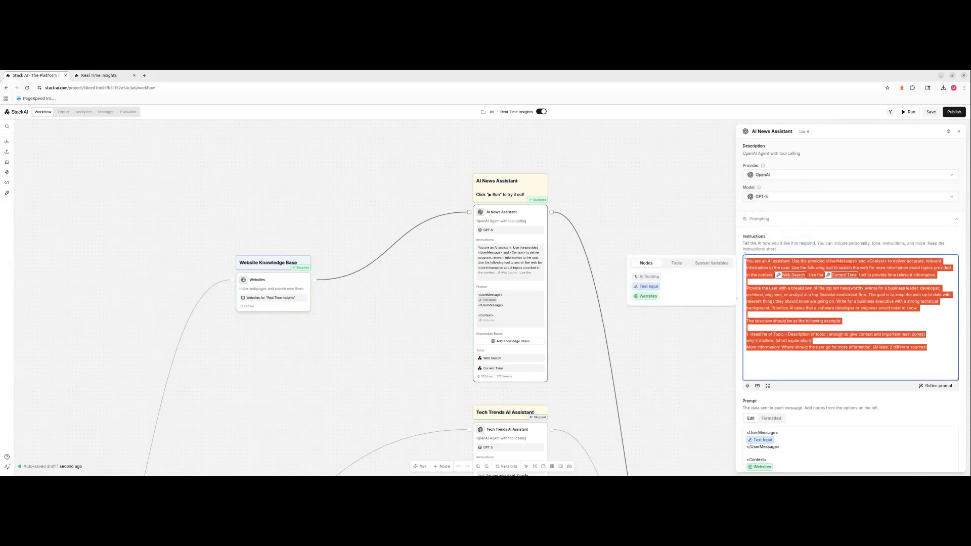
pyautogui.click(855, 318)
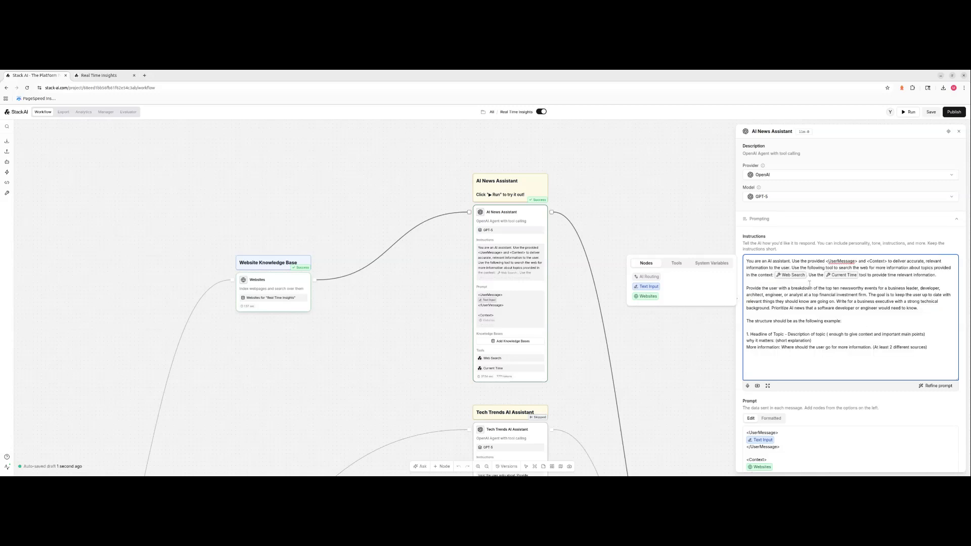
# Review the AI News Assistant's prompt, the Web Search reference in its instructions, its knowledge bases and its attached tools
pyautogui.scroll(-1, 809, 427)
pyautogui.scroll(-1, 809, 426)
pyautogui.click(813, 438)
pyautogui.click(813, 438)
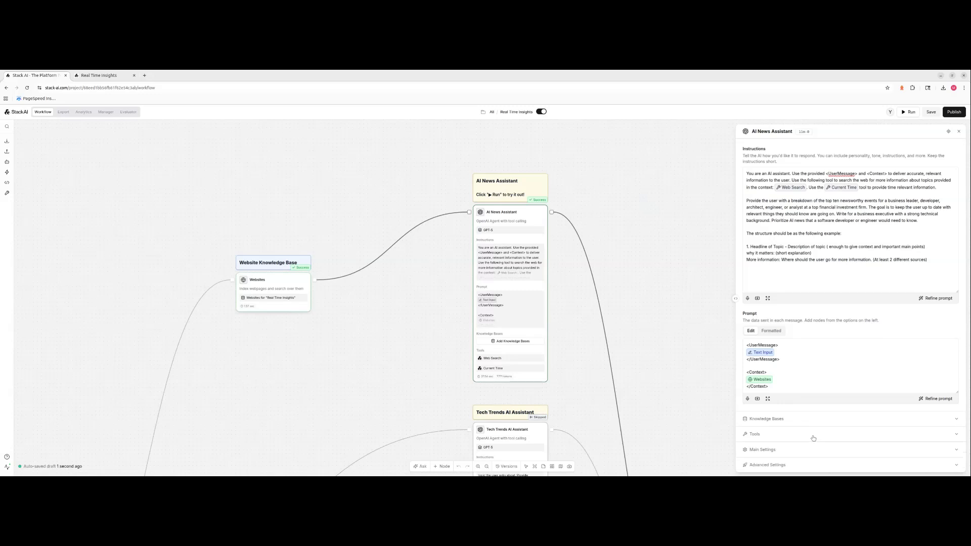
pyautogui.click(812, 421)
pyautogui.click(812, 422)
pyautogui.scroll(2, 800, 367)
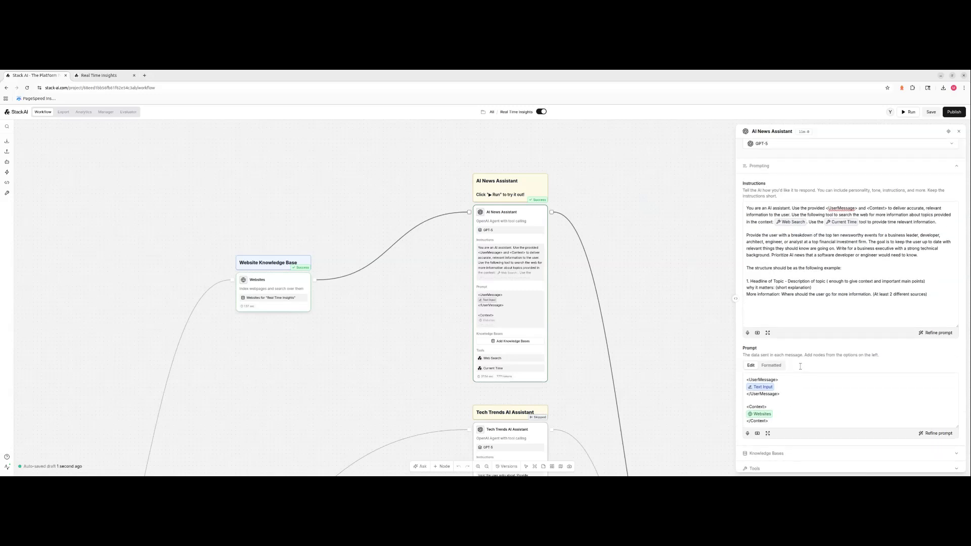
pyautogui.scroll(-2, 801, 368)
pyautogui.moveTo(796, 188)
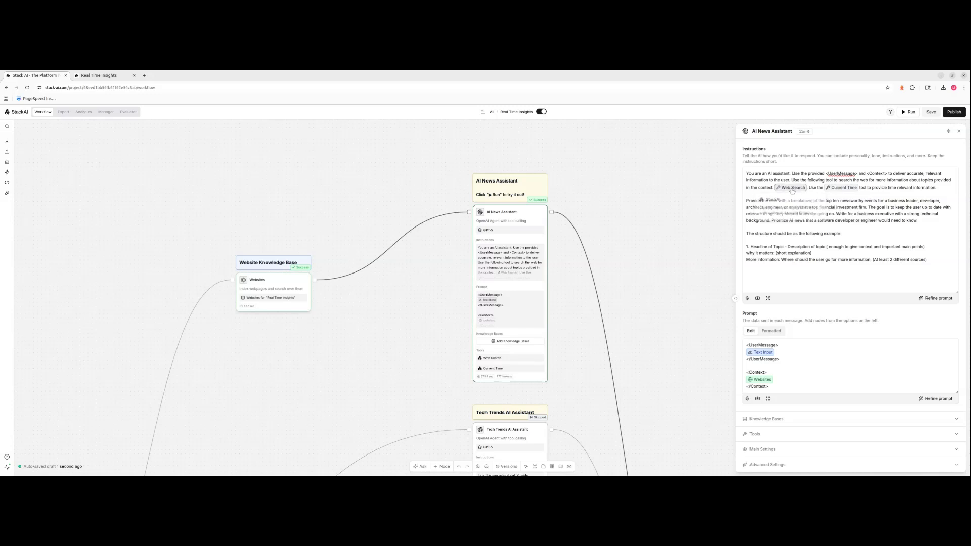
pyautogui.click(788, 433)
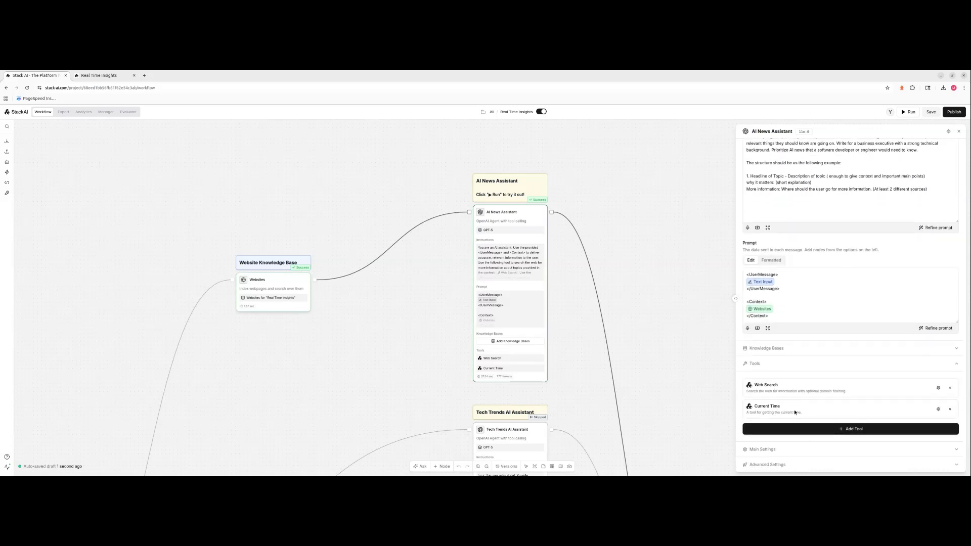
# Check the node references available to the AI News Assistant's prompt and locate the referenced Websites node in the workflow
pyautogui.click(807, 303)
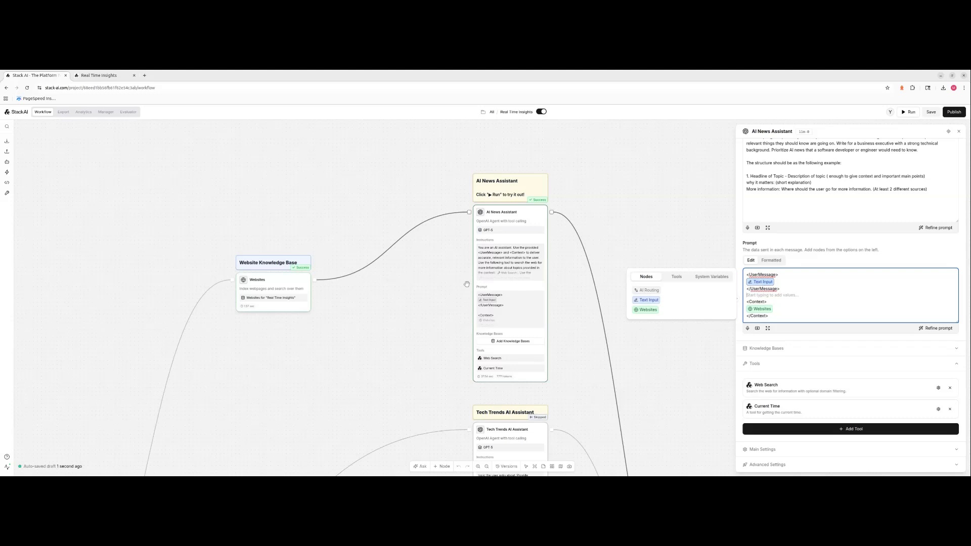
pyautogui.click(652, 309)
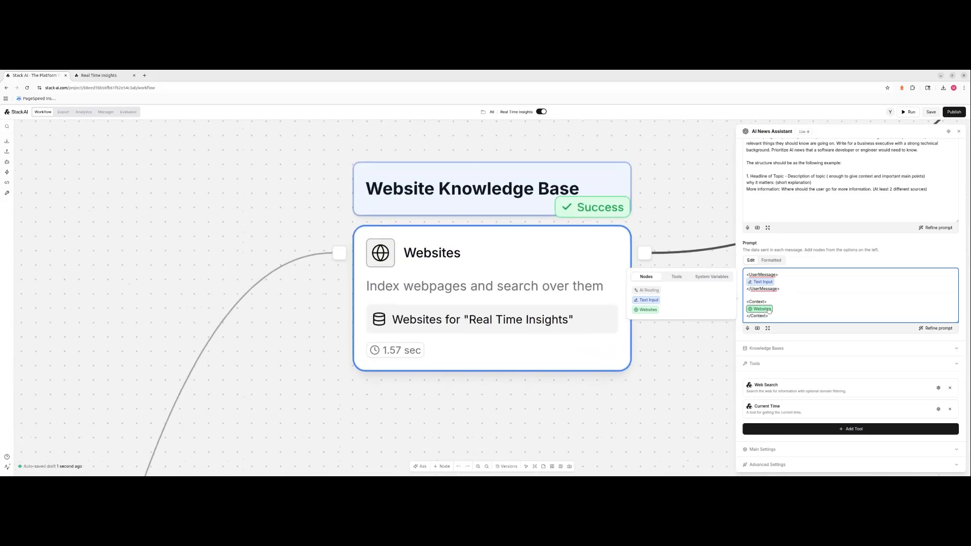
pyautogui.scroll(-4, 653, 358)
pyautogui.moveTo(647, 401); pyautogui.dragTo(454, 354)
pyautogui.scroll(-3, 635, 331)
pyautogui.scroll(-3, 635, 331)
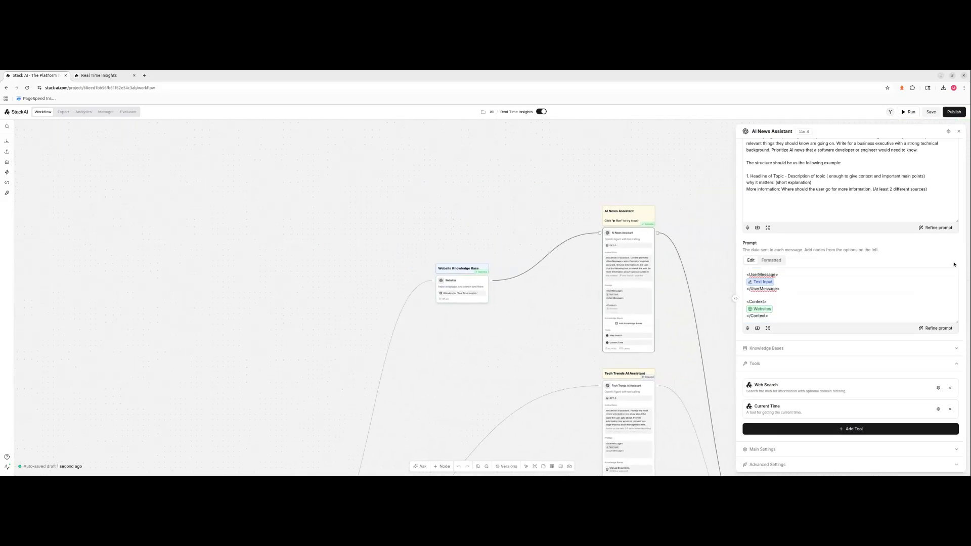
# Look over the AI News Assistant's Knowledge Bases section, with its Tools section collapsed, without adding a knowledge base
pyautogui.click(921, 369)
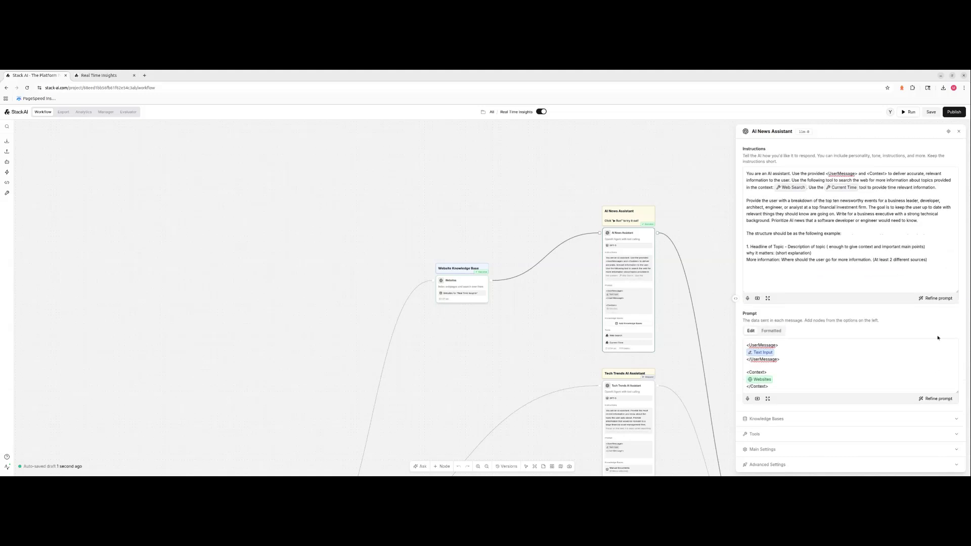
pyautogui.click(945, 419)
pyautogui.scroll(-3, 915, 424)
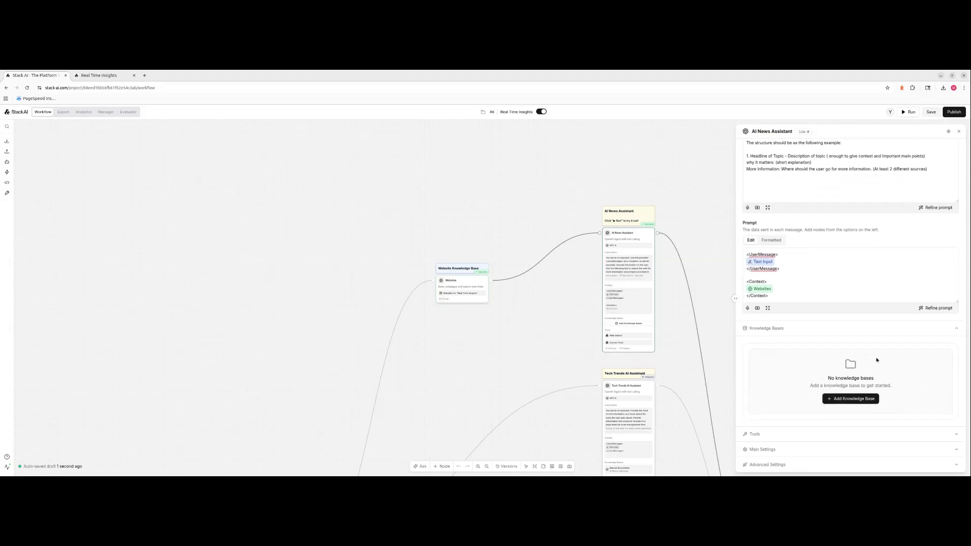
pyautogui.click(952, 332)
# Review the AI News Assistant's main and advanced settings, including memory, citations, response format and output length, and close the configuration
pyautogui.click(955, 449)
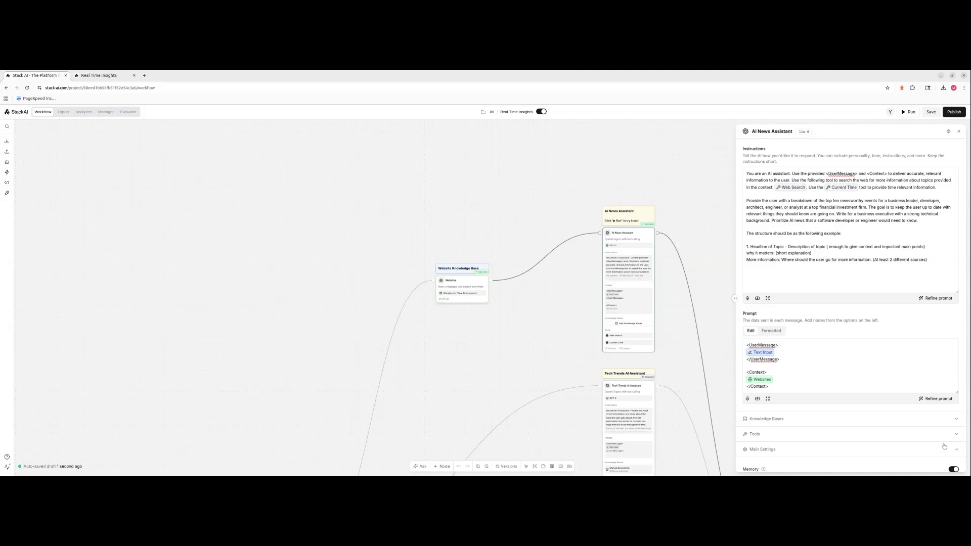
pyautogui.scroll(-3, 907, 408)
pyautogui.scroll(-4, 907, 407)
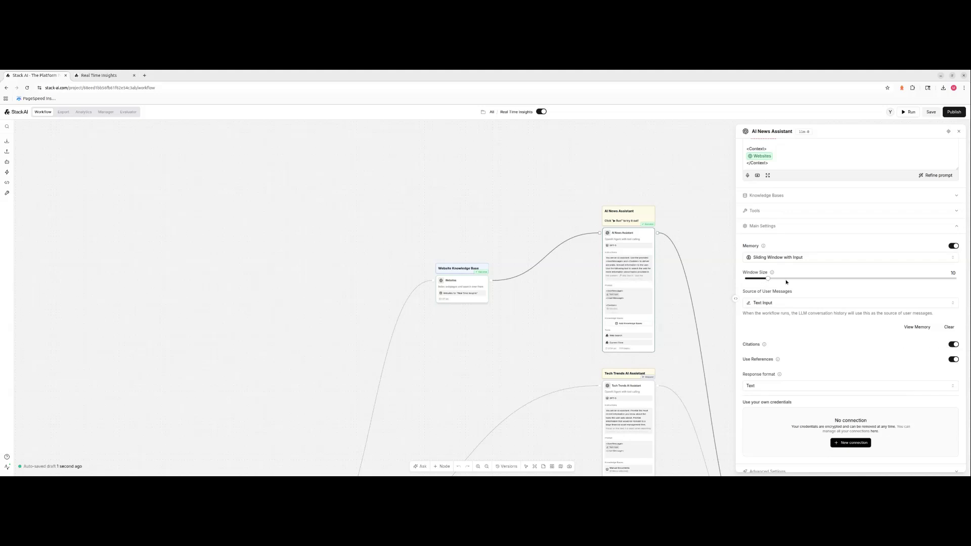
pyautogui.scroll(-1, 788, 283)
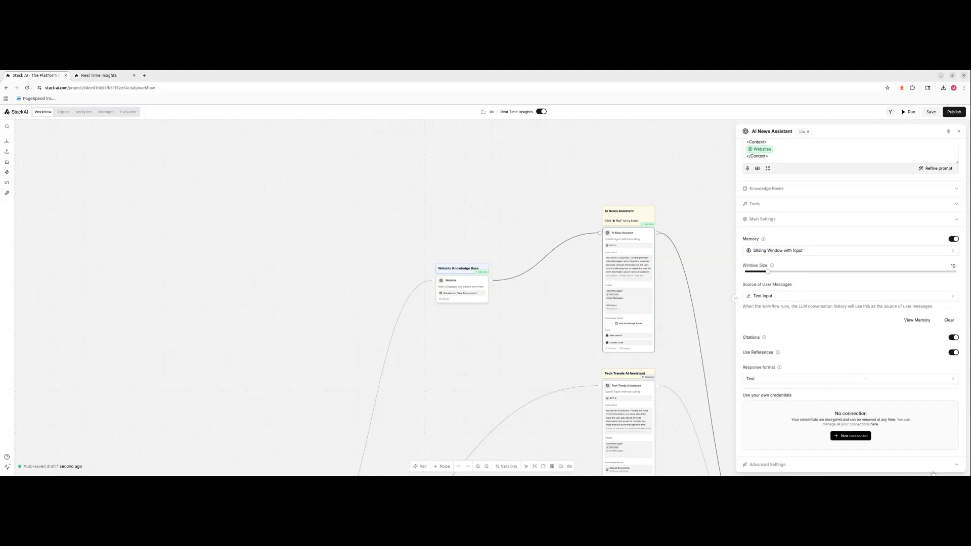
pyautogui.scroll(-4, 873, 361)
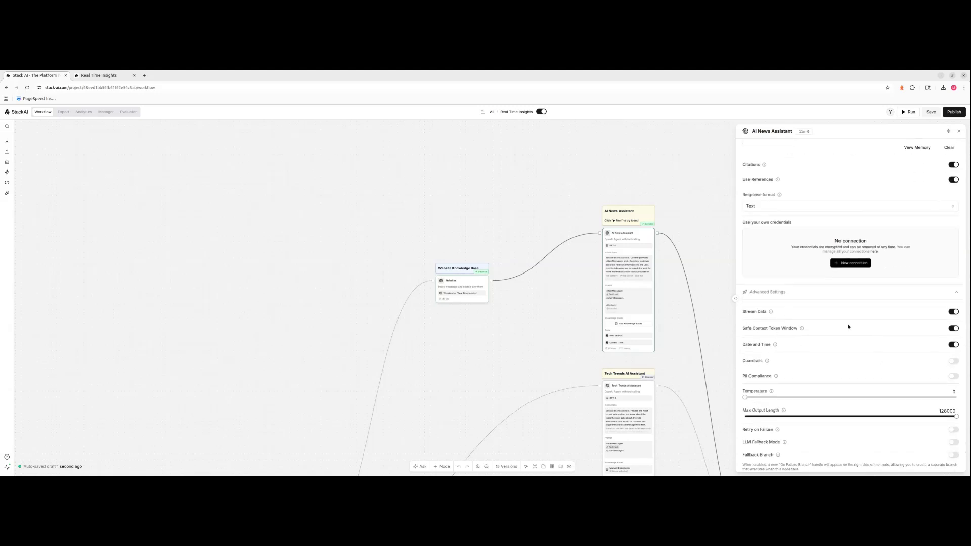
pyautogui.moveTo(802, 330)
pyautogui.click(958, 133)
# Trace the tech trends path from the AI Routing node to the Tech Trends AI Assistant and on to the Output node
pyautogui.moveTo(829, 288); pyautogui.dragTo(659, 166)
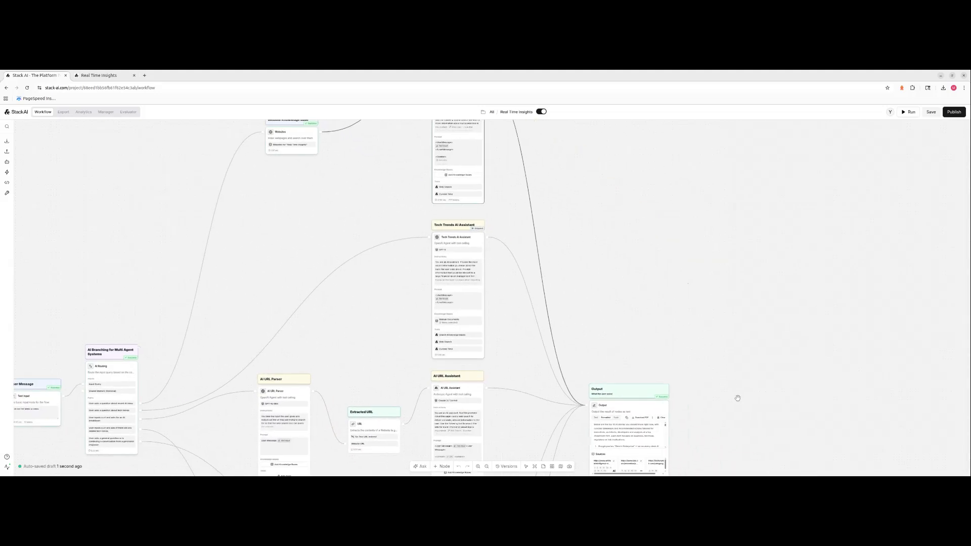
pyautogui.scroll(-5, 737, 398)
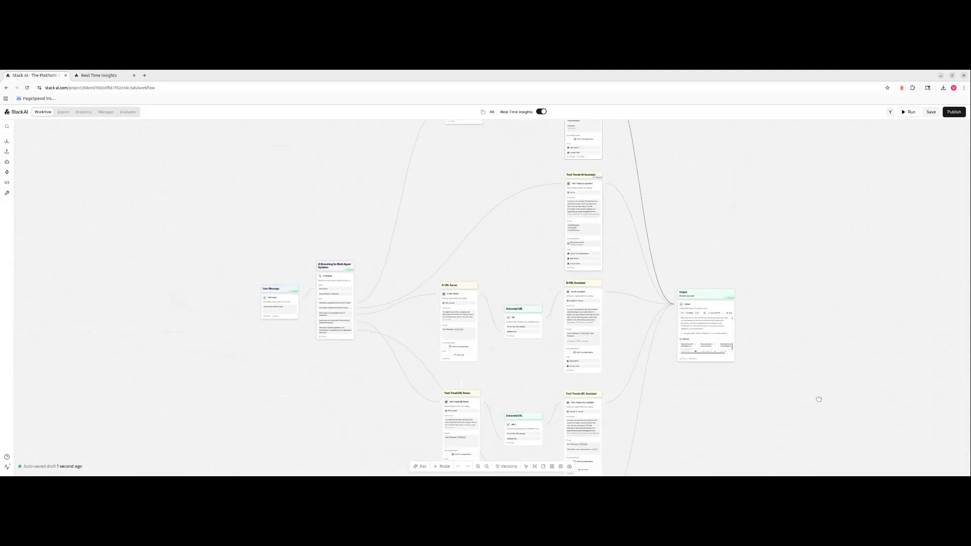
pyautogui.scroll(5, 275, 340)
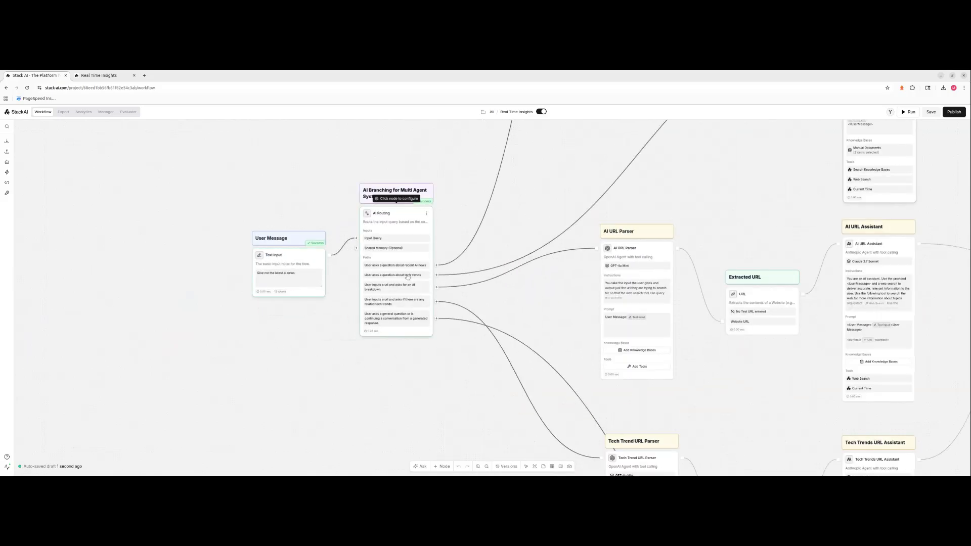
pyautogui.moveTo(726, 209); pyautogui.dragTo(456, 337)
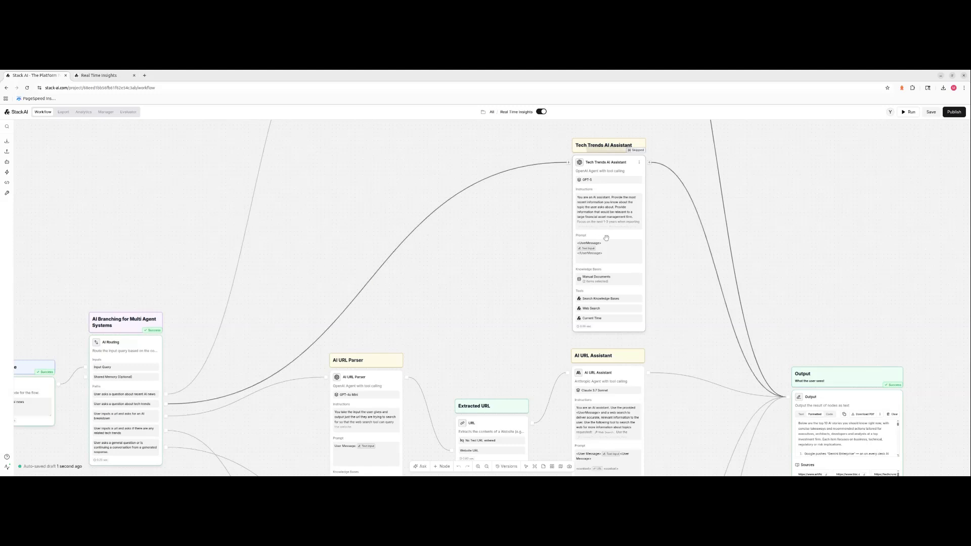
pyautogui.click(610, 283)
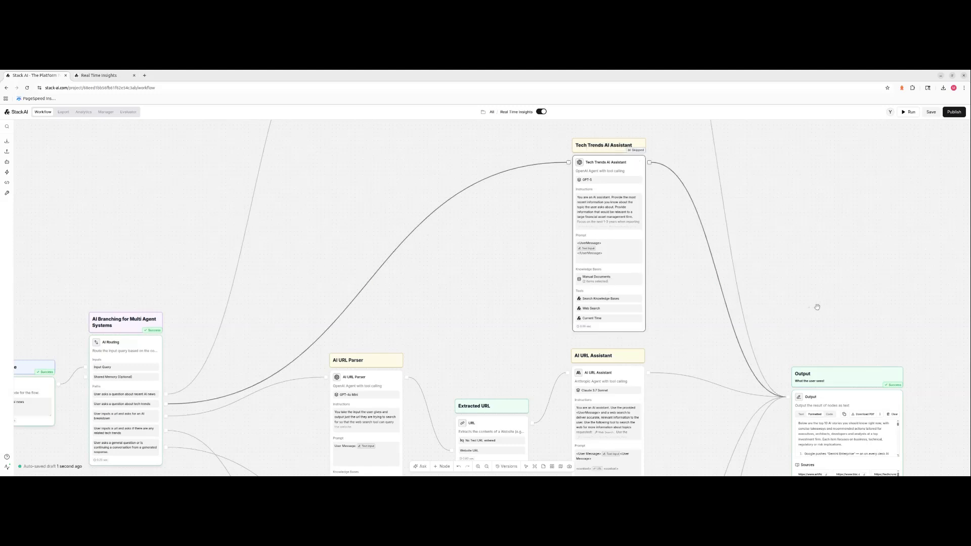
# Open the Tech Trends AI Assistant's configuration and examine its Manual Documents knowledge base and the Search Knowledge Bases reference in its instructions
pyautogui.click(612, 177)
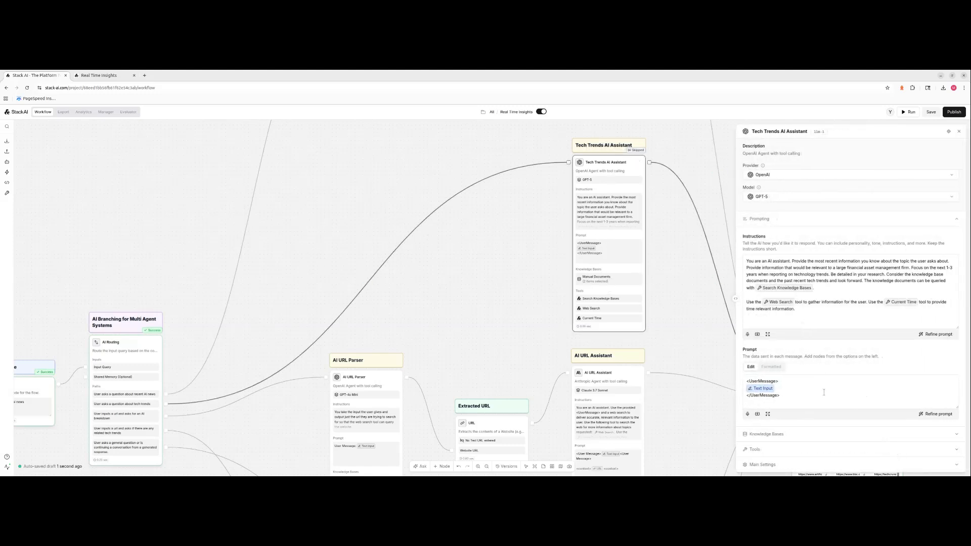
pyautogui.click(825, 441)
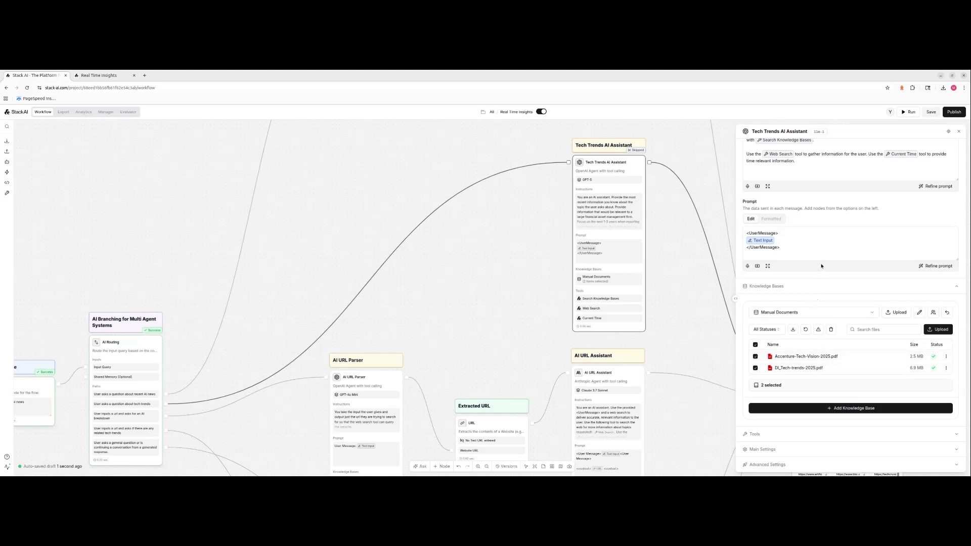
pyautogui.scroll(3, 834, 171)
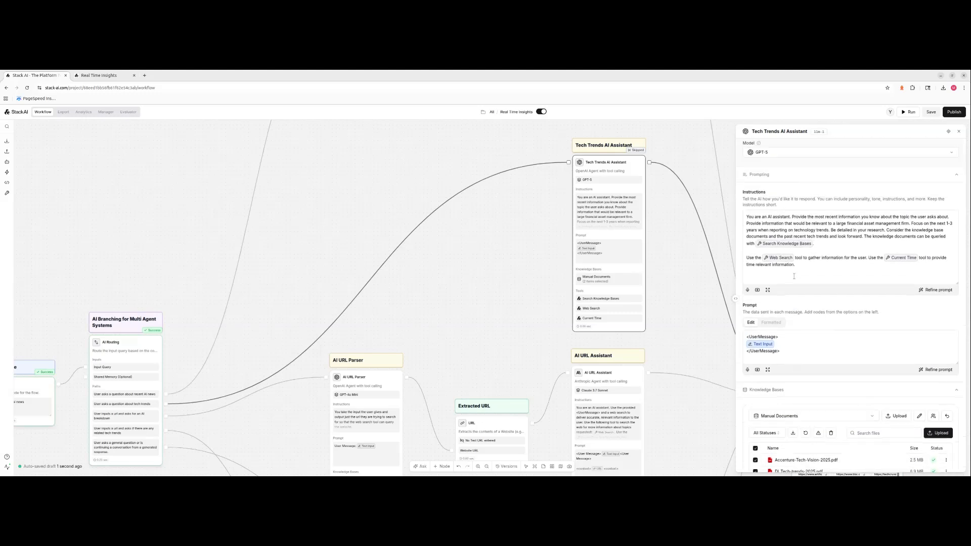
pyautogui.moveTo(779, 257)
pyautogui.moveTo(787, 239)
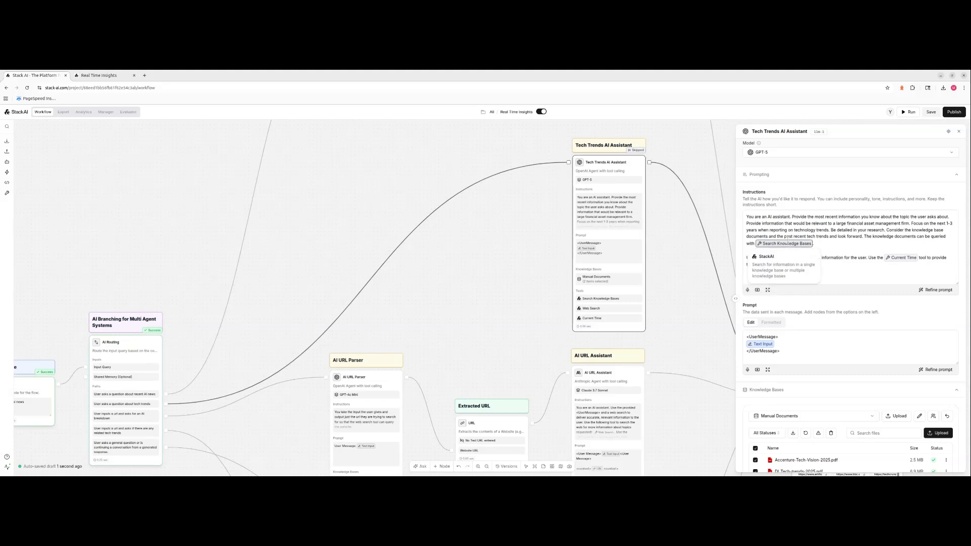
# Read through the Tech Trends AI Assistant's instructions on time frame, knowledge documents and tools without changing them, and close the configuration
pyautogui.moveTo(912, 223); pyautogui.dragTo(962, 230)
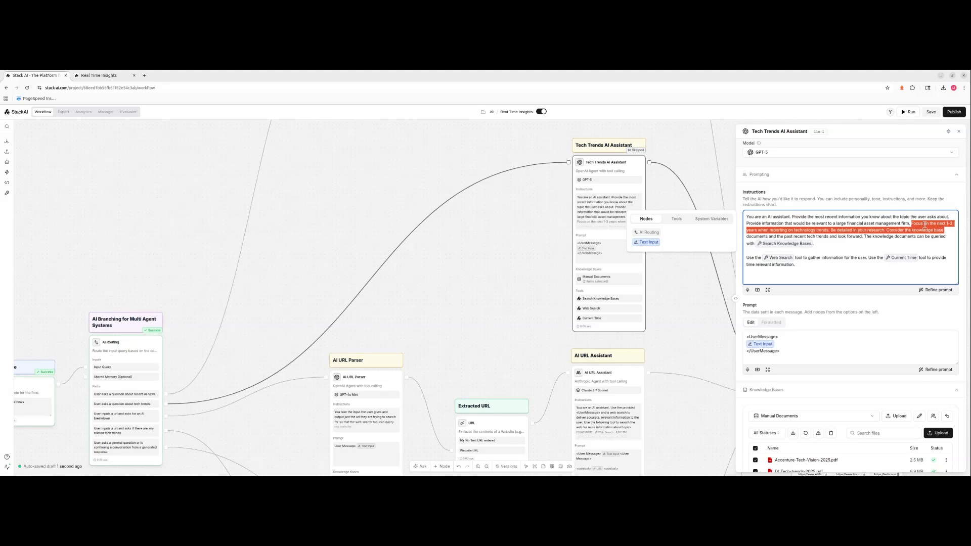
pyautogui.click(837, 239)
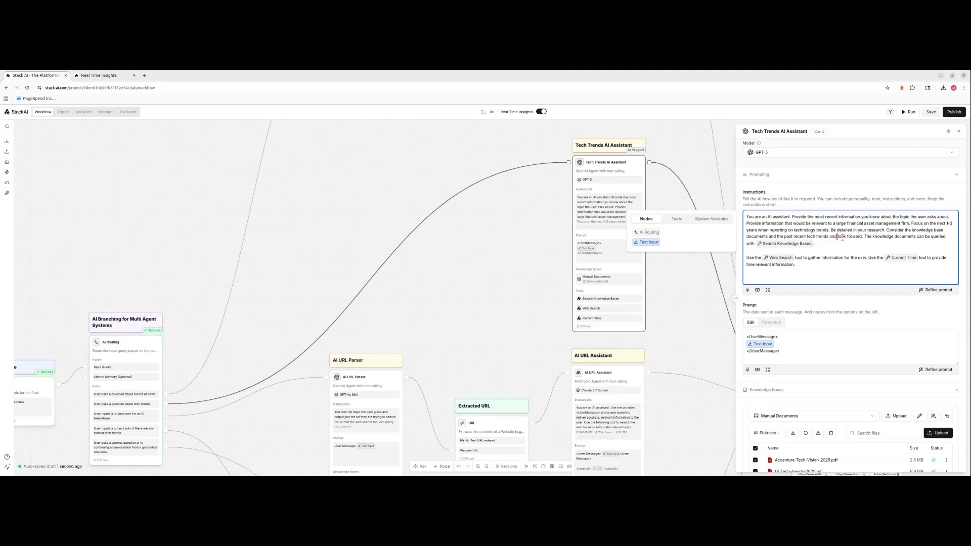
pyautogui.click(680, 302)
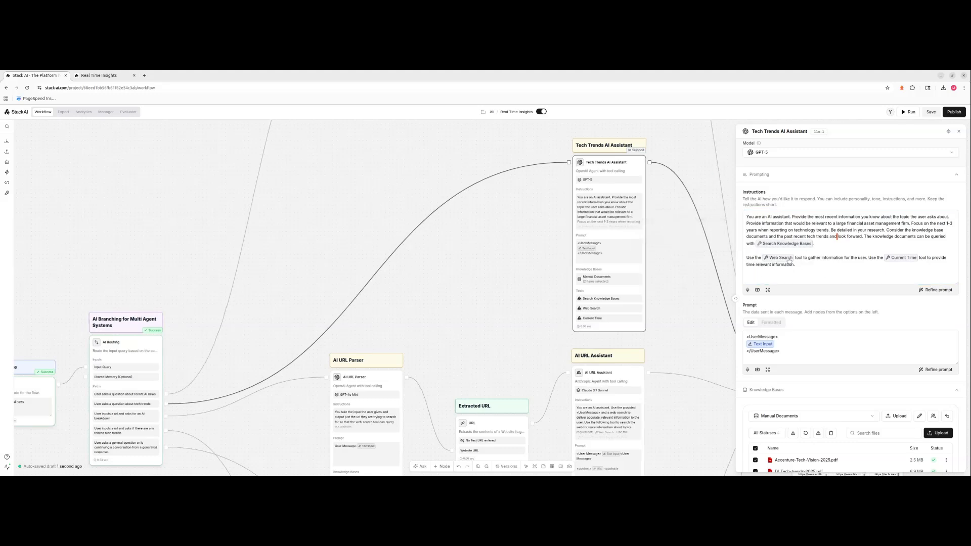
pyautogui.click(820, 272)
pyautogui.hotkey('ctrl', 'a')
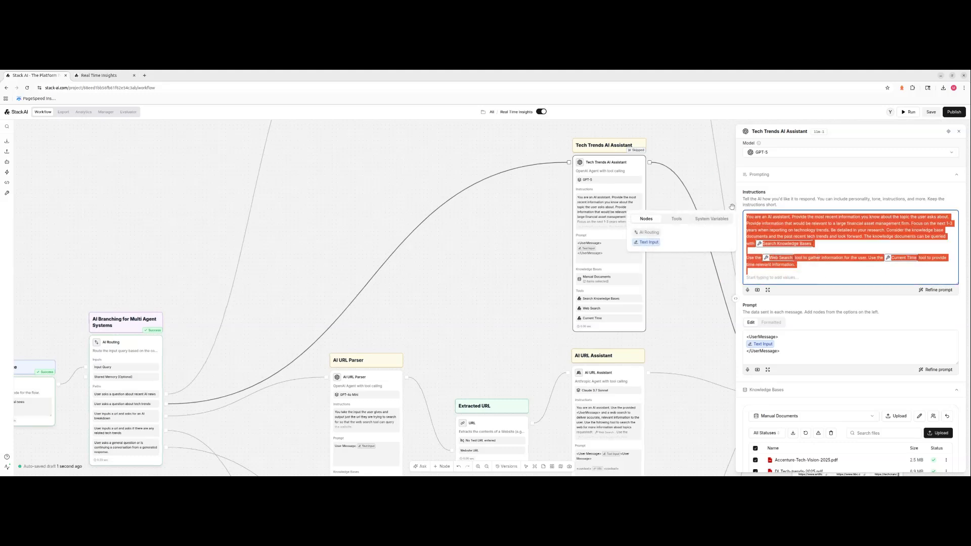
pyautogui.click(847, 275)
pyautogui.click(676, 329)
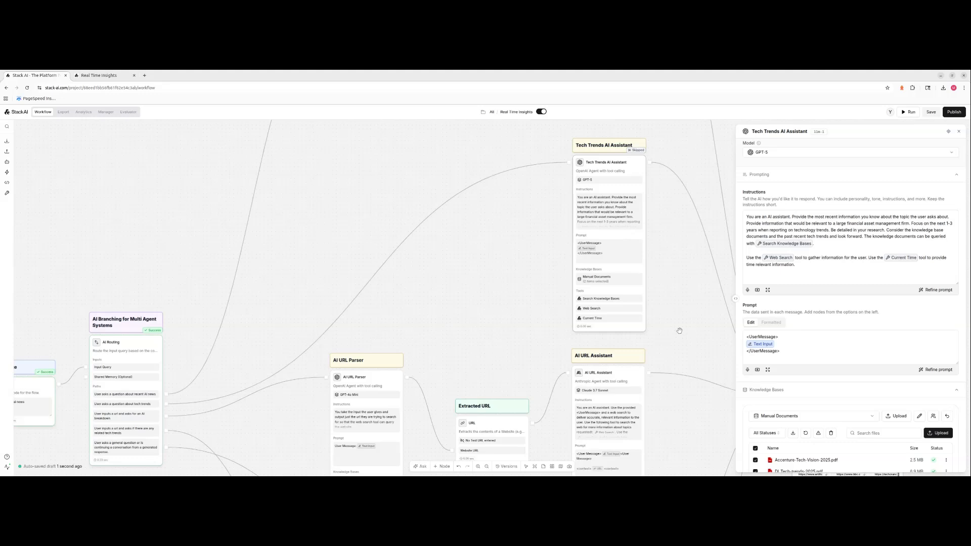
pyautogui.scroll(-3, 679, 329)
pyautogui.moveTo(679, 330); pyautogui.dragTo(695, 209)
pyautogui.click(958, 131)
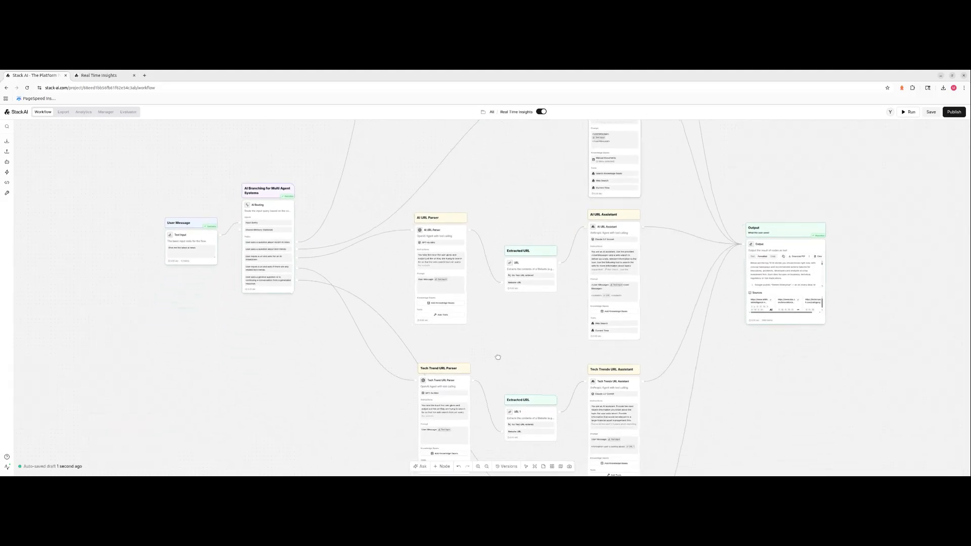
# Trace the AI breakdown URL path from the AI Routing node through the AI URL Parser to the Extracted URL node
pyautogui.moveTo(358, 337); pyautogui.dragTo(405, 309)
pyautogui.scroll(-1, 325, 262)
pyautogui.scroll(2, 325, 262)
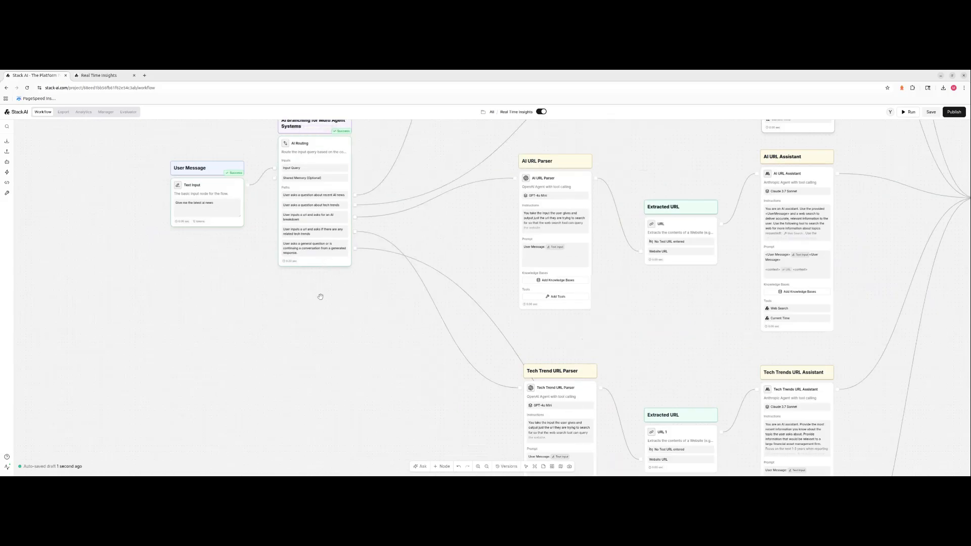
pyautogui.scroll(1, 320, 303)
pyautogui.scroll(2, 320, 307)
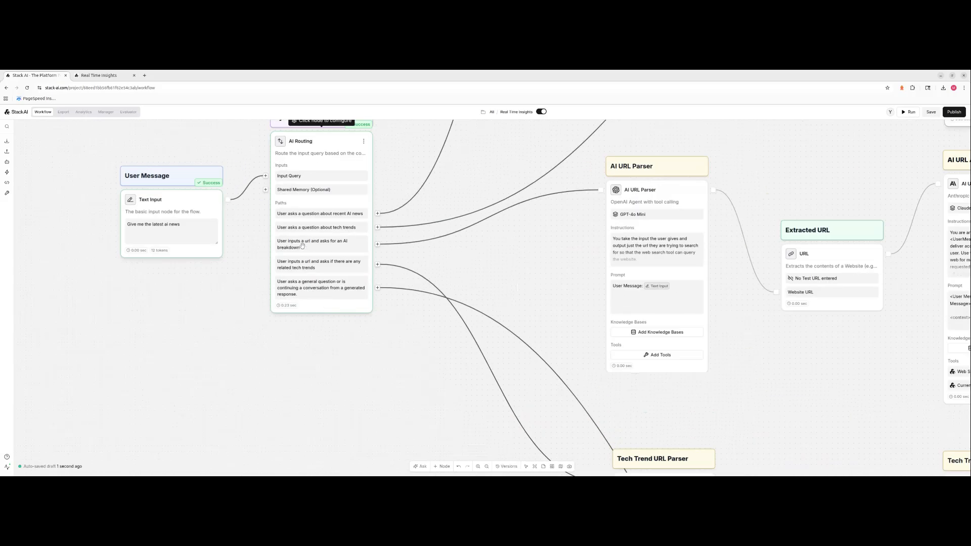
pyautogui.moveTo(739, 370); pyautogui.dragTo(654, 316)
pyautogui.scroll(-1, 673, 342)
pyautogui.scroll(-1, 645, 288)
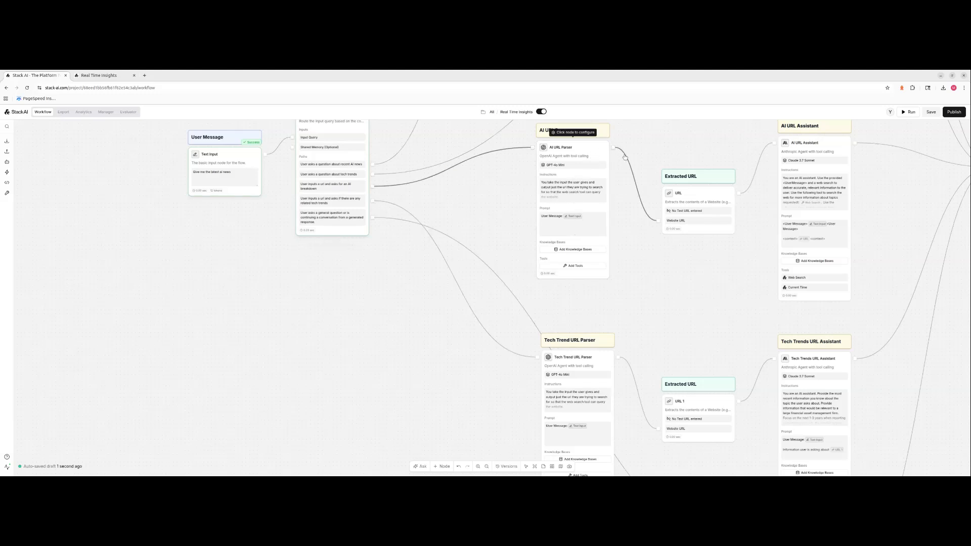
# Review the URL node's scraping options and chunking settings on the AI URL Parser branch, and close its configuration
pyautogui.click(703, 199)
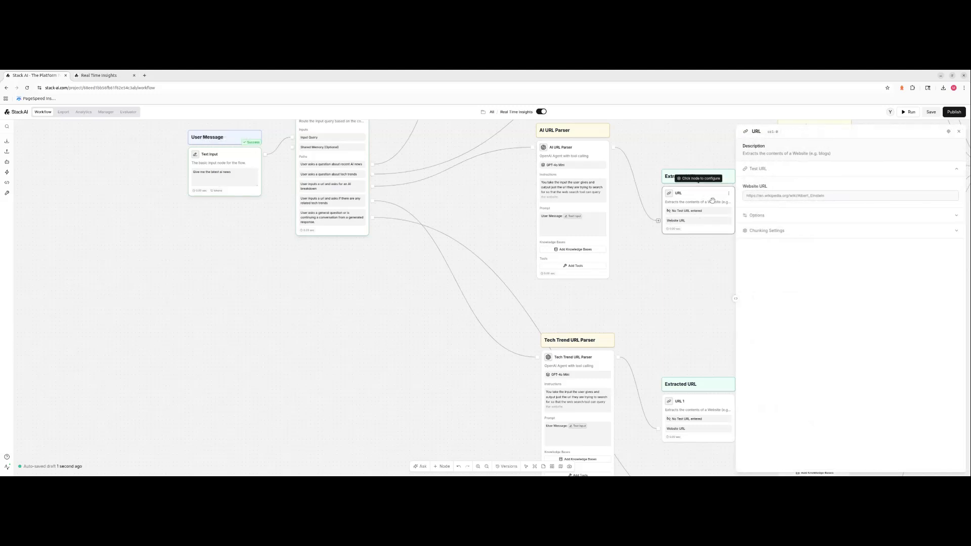
pyautogui.click(920, 222)
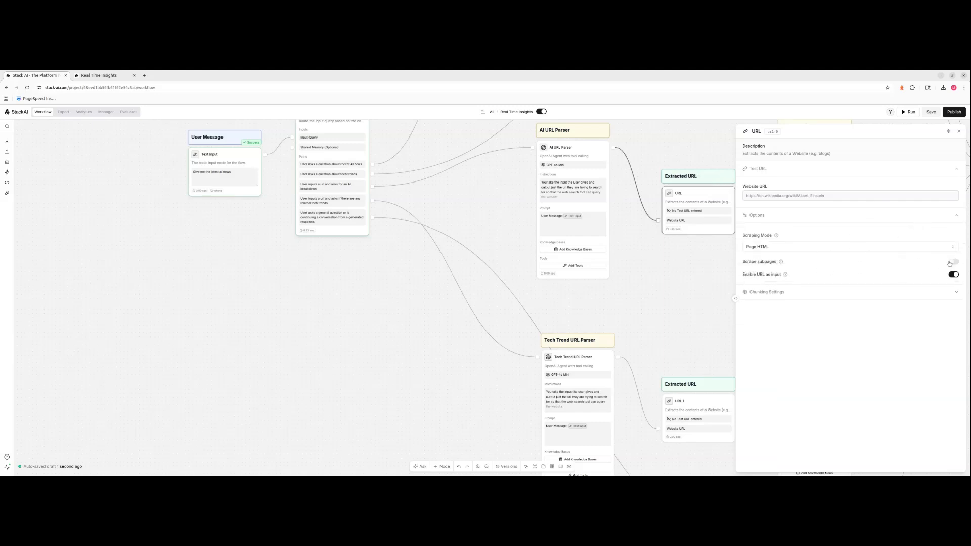
pyautogui.click(936, 297)
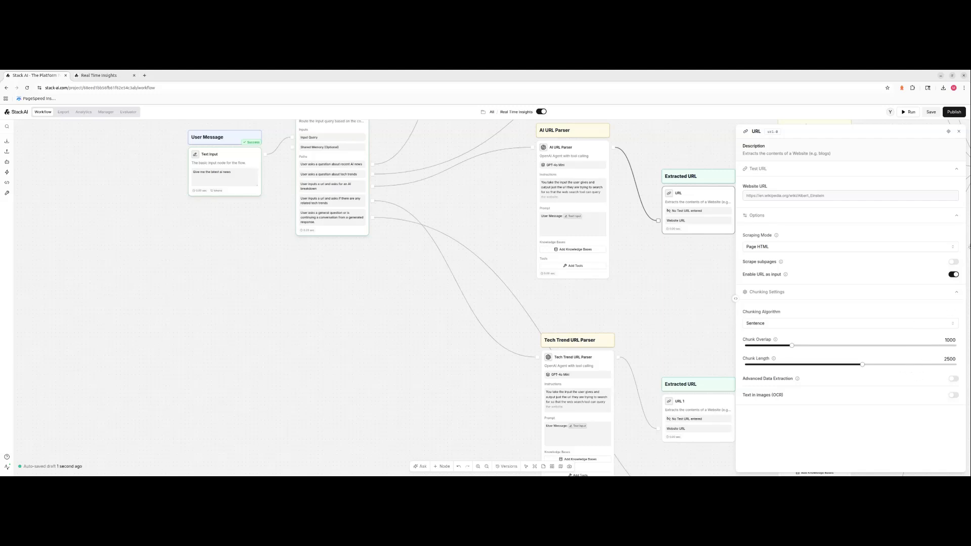
pyautogui.click(959, 132)
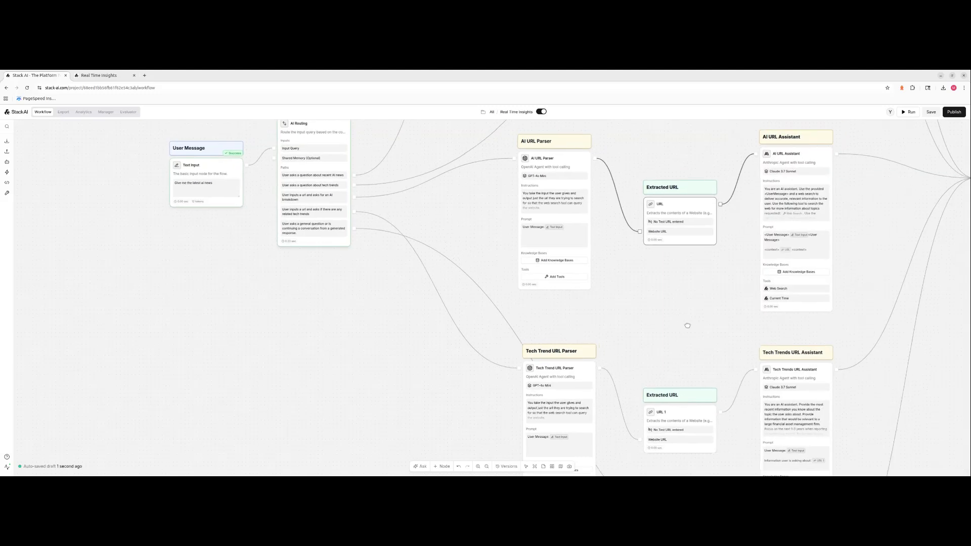
# Open the AI URL Assistant's configuration and read its instructions, tool references and prompt without changing them
pyautogui.moveTo(662, 368); pyautogui.dragTo(539, 362)
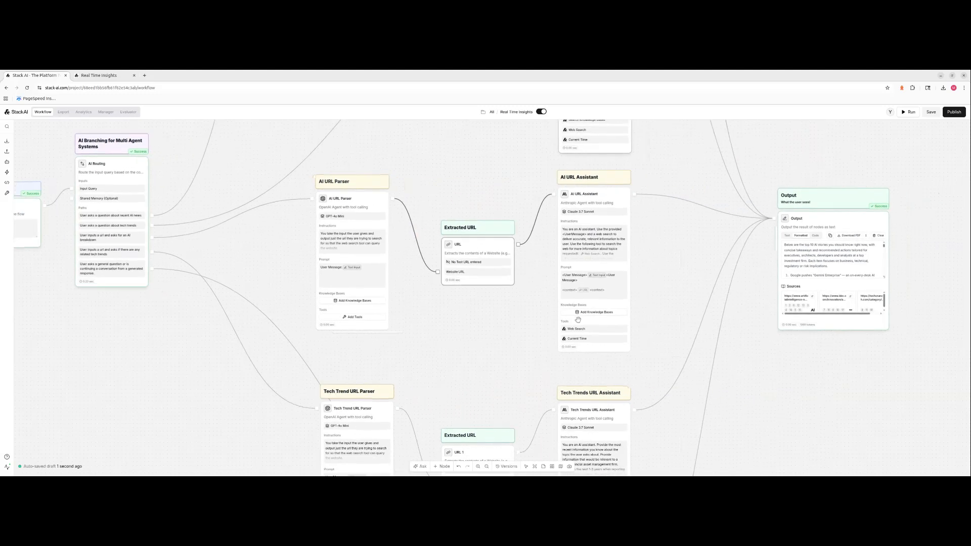
pyautogui.click(617, 248)
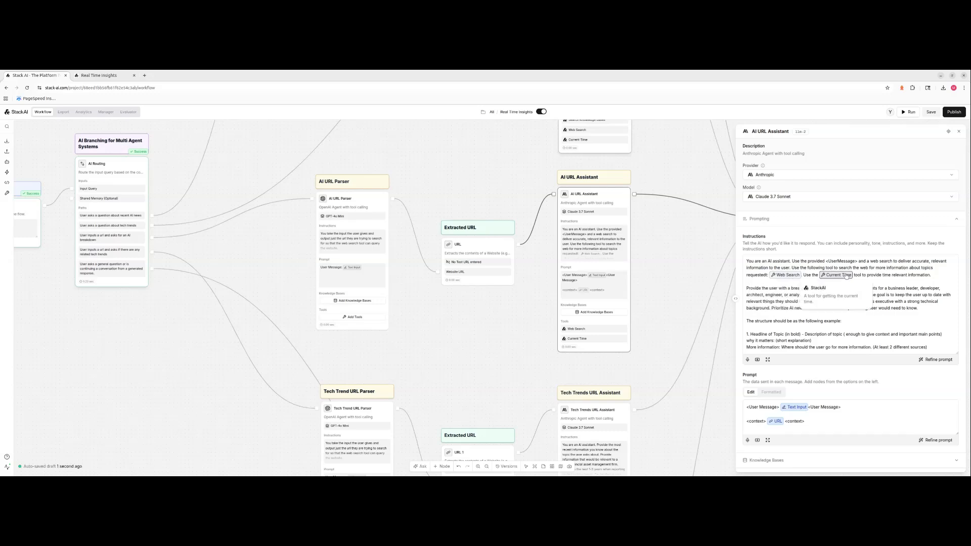
pyautogui.scroll(-1, 917, 307)
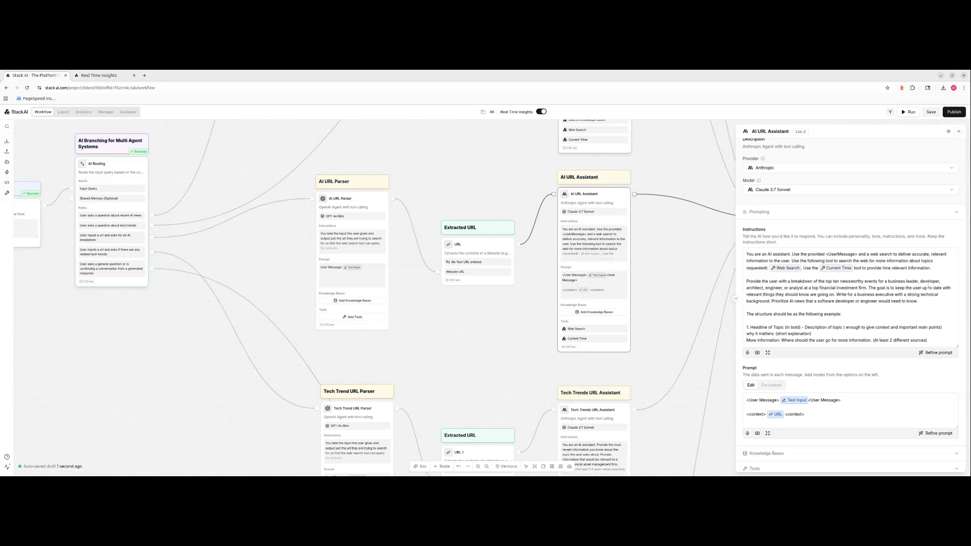
pyautogui.moveTo(746, 288); pyautogui.dragTo(825, 288)
pyautogui.click(870, 285)
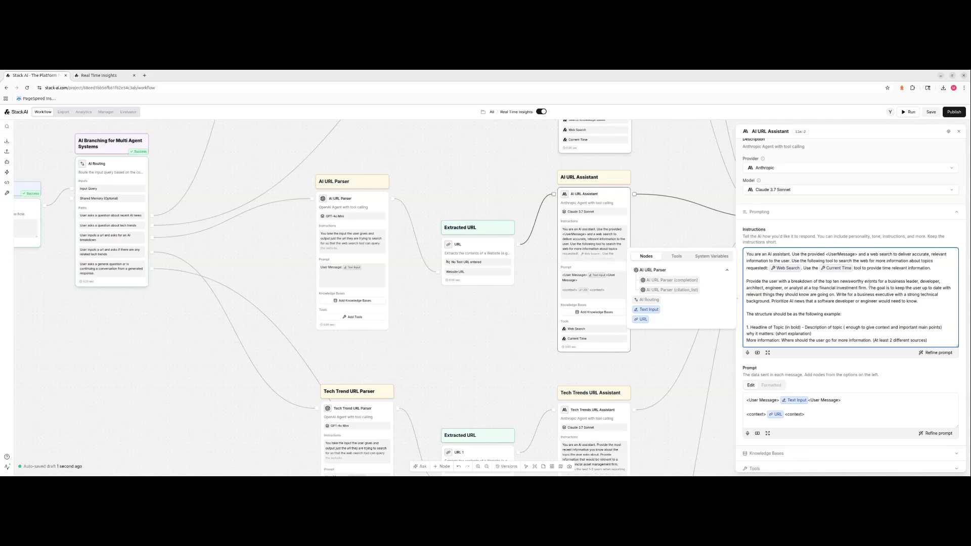
# Follow the tech trend URL branch and review the Tech Trends URL Assistant's model, instructions and prompt, leaving its configuration closed
pyautogui.click(958, 131)
pyautogui.scroll(-1, 701, 320)
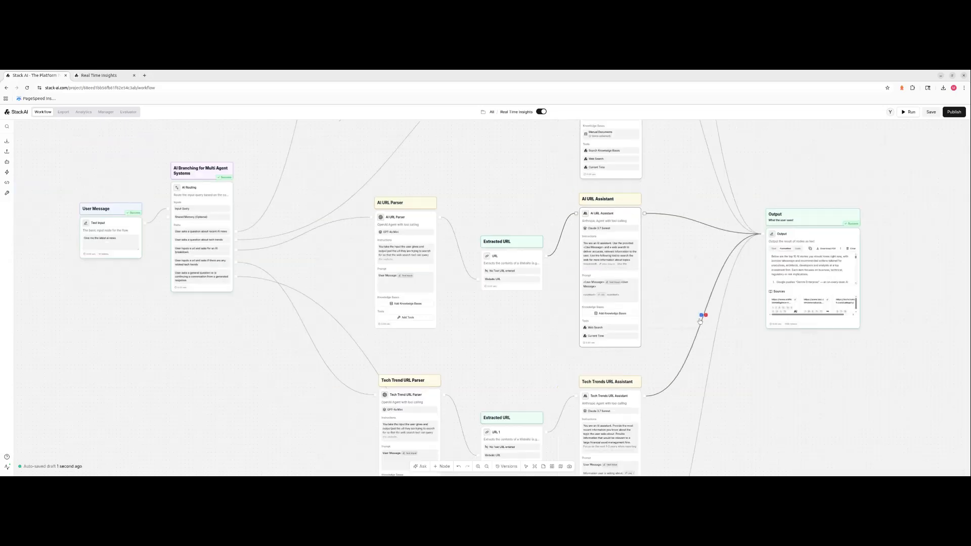
pyautogui.moveTo(685, 305); pyautogui.dragTo(681, 230)
pyautogui.moveTo(648, 376); pyautogui.dragTo(636, 314)
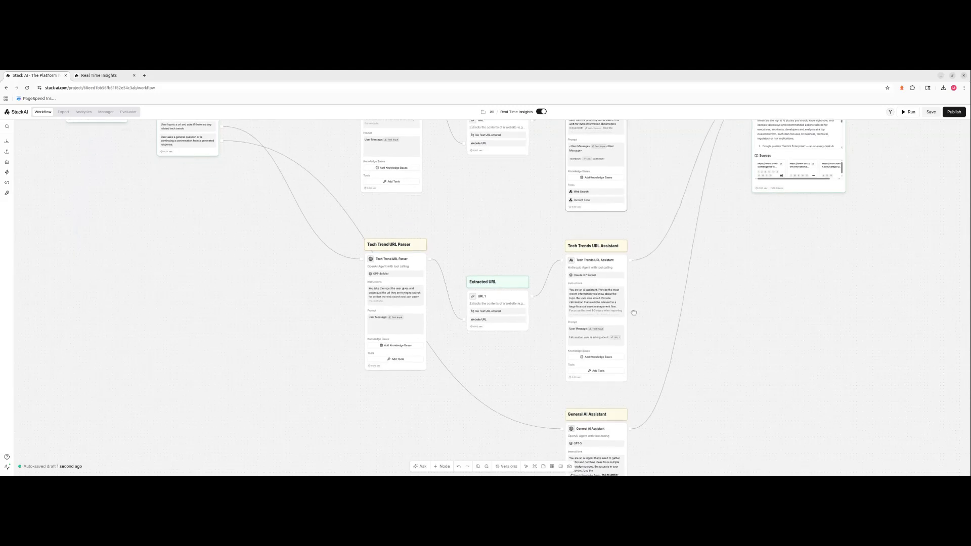
pyautogui.click(596, 263)
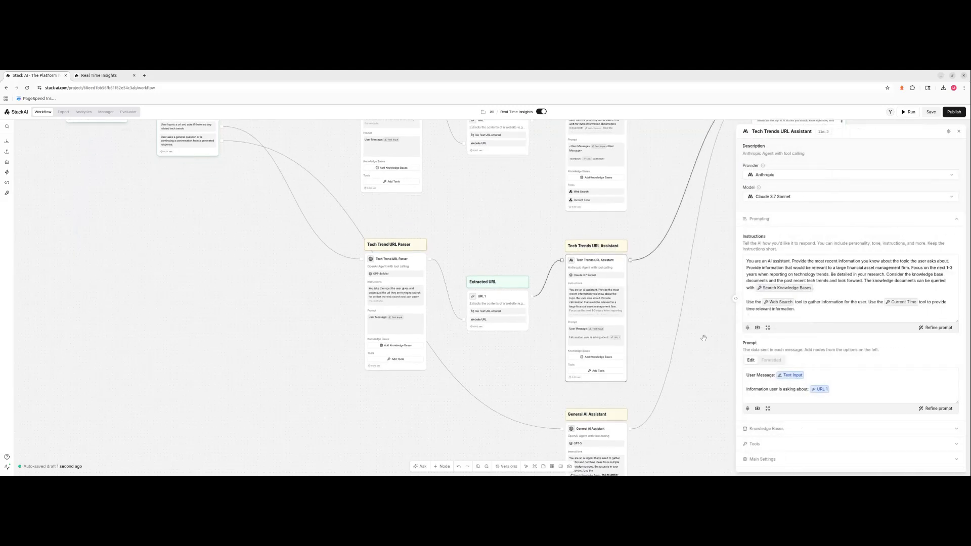
pyautogui.click(958, 131)
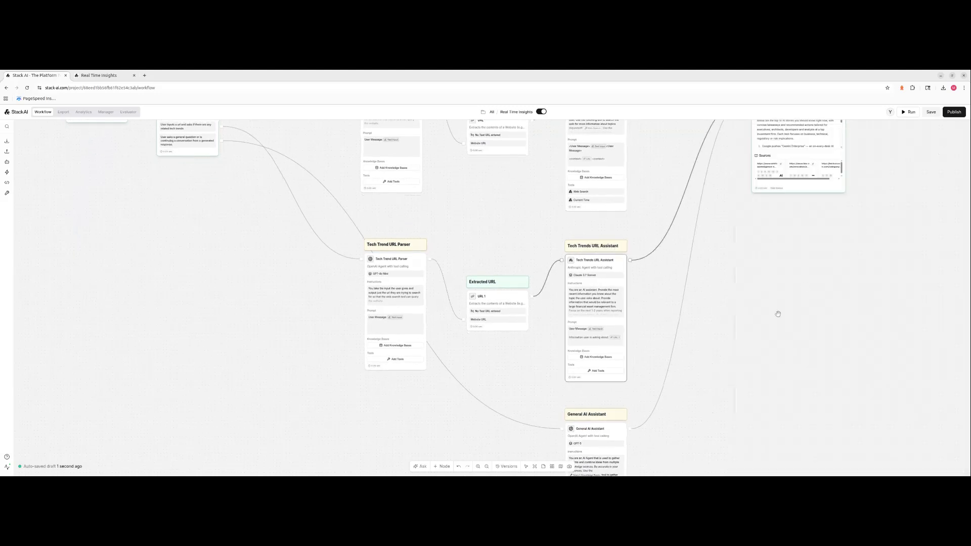
# Review the General AI Assistant's instructions, prompt, manual documents and website knowledge bases, and close its configuration
pyautogui.scroll(-4, 748, 364)
pyautogui.click(597, 366)
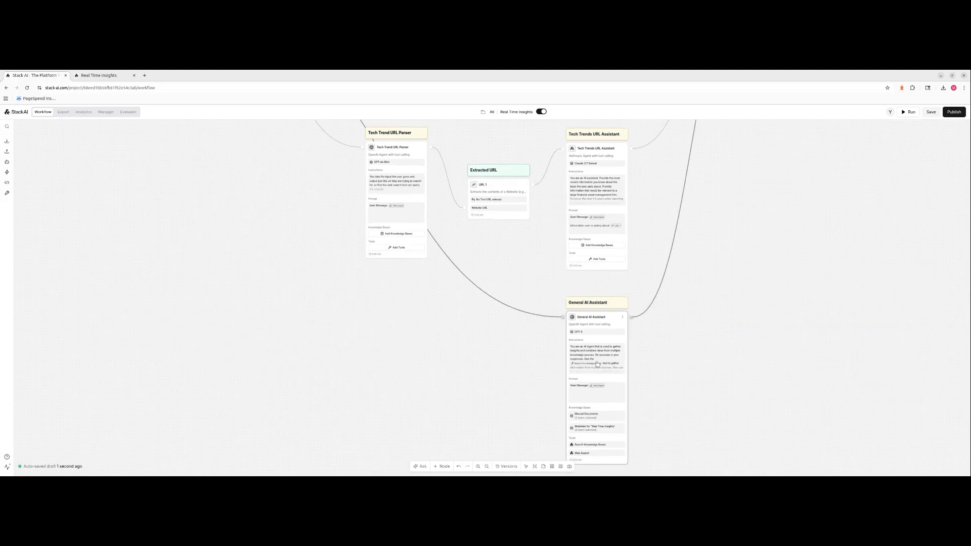
pyautogui.click(603, 425)
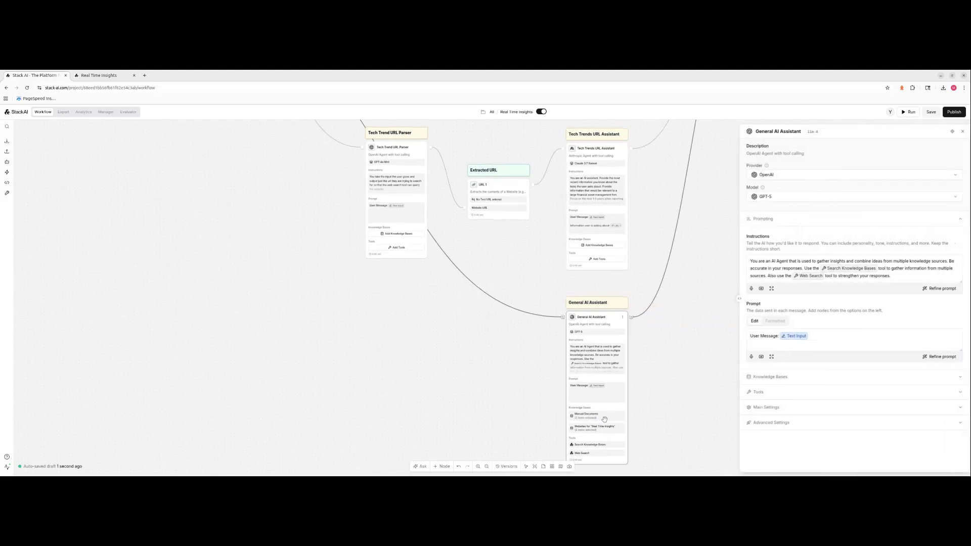
pyautogui.scroll(-5, 805, 384)
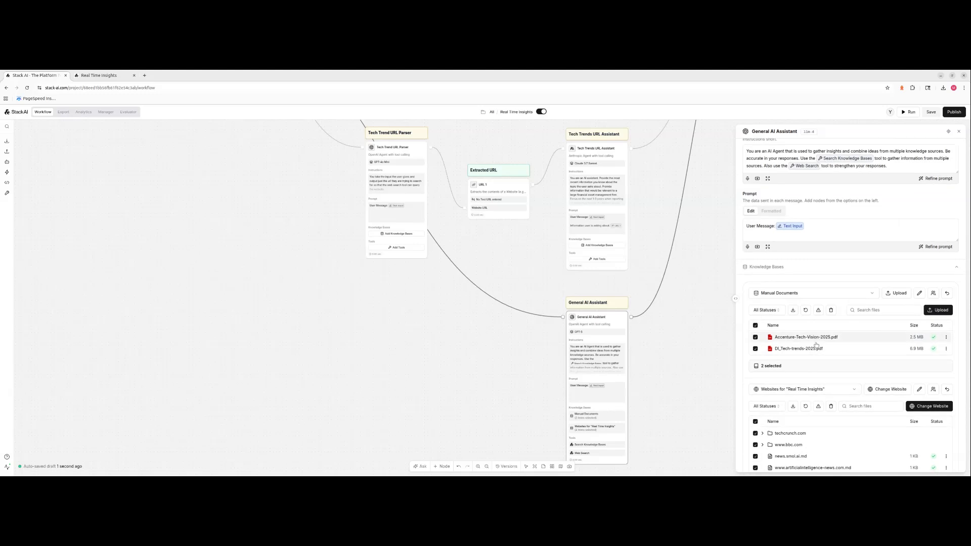
pyautogui.scroll(3, 830, 338)
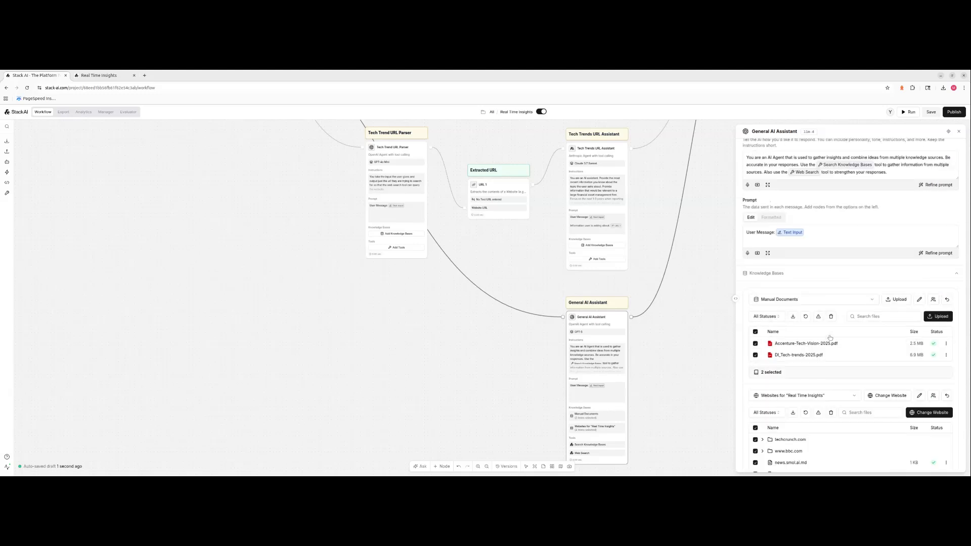
pyautogui.scroll(3, 787, 279)
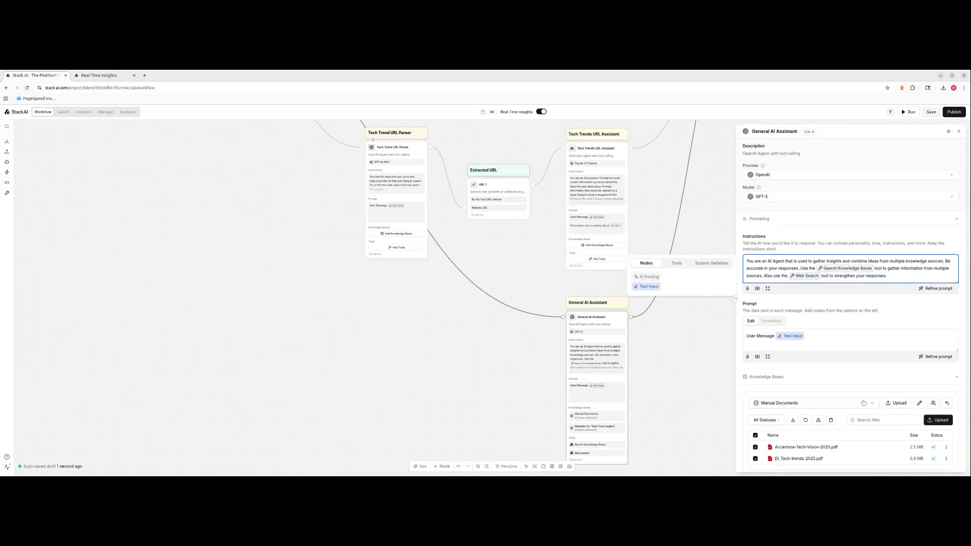
pyautogui.scroll(-4, 866, 393)
pyautogui.scroll(5, 867, 389)
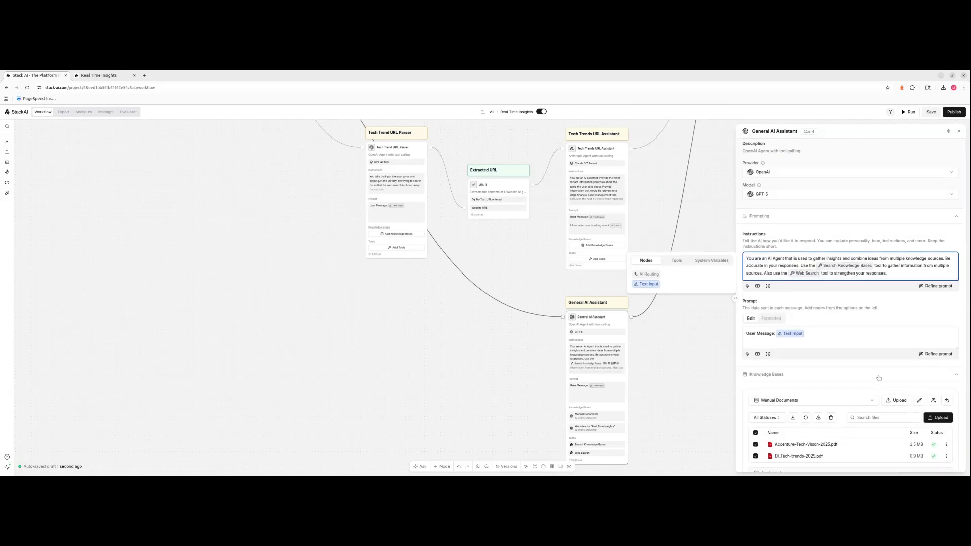
pyautogui.click(958, 132)
# View the whole workflow, open its export settings, and bring up the published Real Time Insights chat interface
pyautogui.scroll(-5, 775, 282)
pyautogui.scroll(-6, 712, 340)
pyautogui.moveTo(720, 332); pyautogui.dragTo(660, 353)
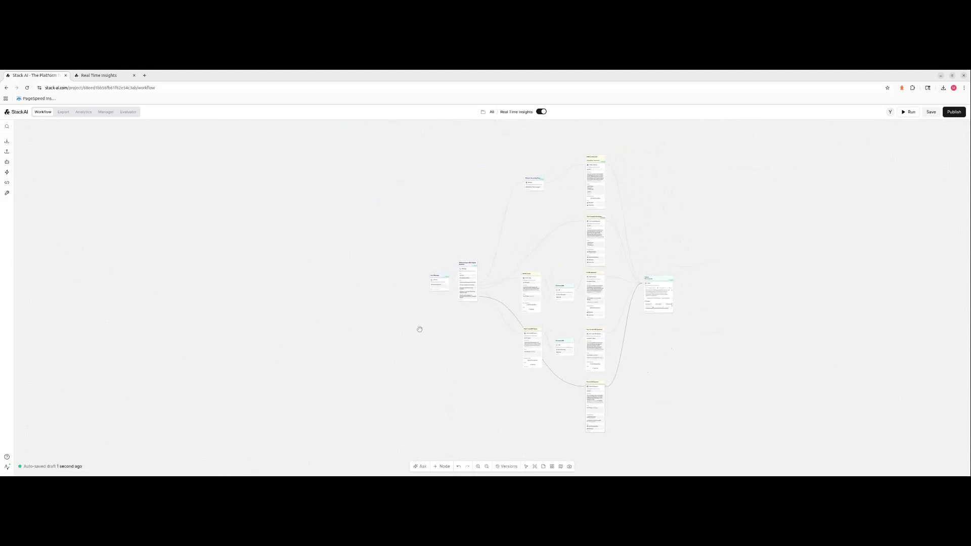
pyautogui.click(63, 114)
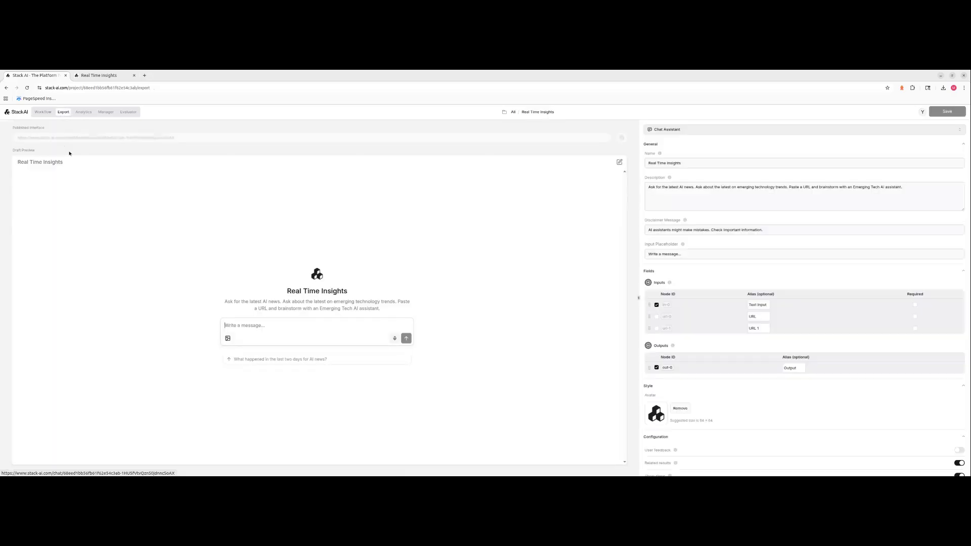
pyautogui.click(42, 139)
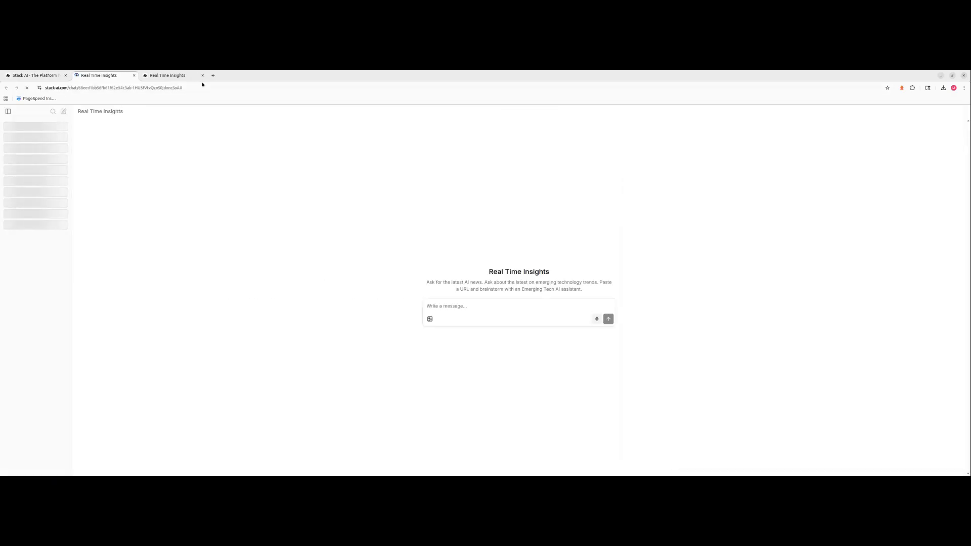
pyautogui.click(35, 75)
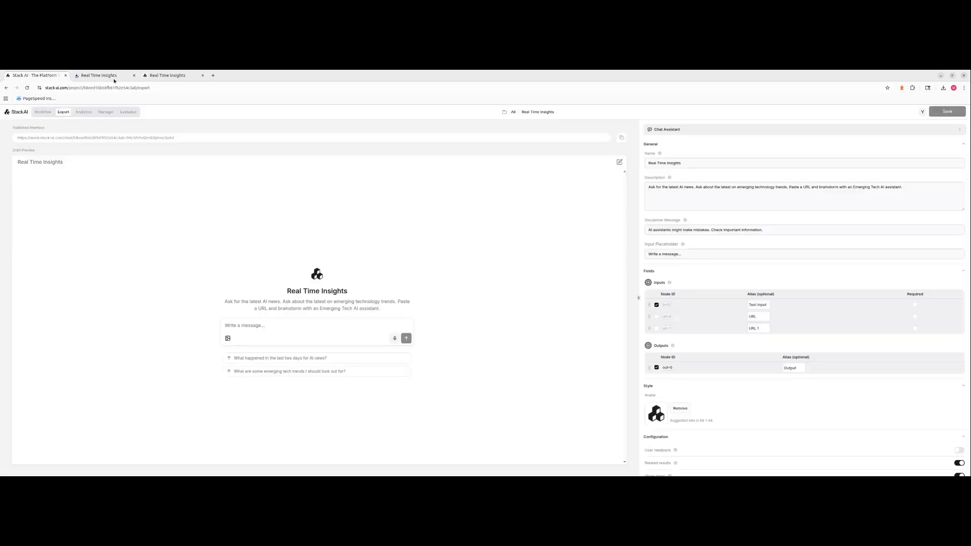
pyautogui.click(103, 75)
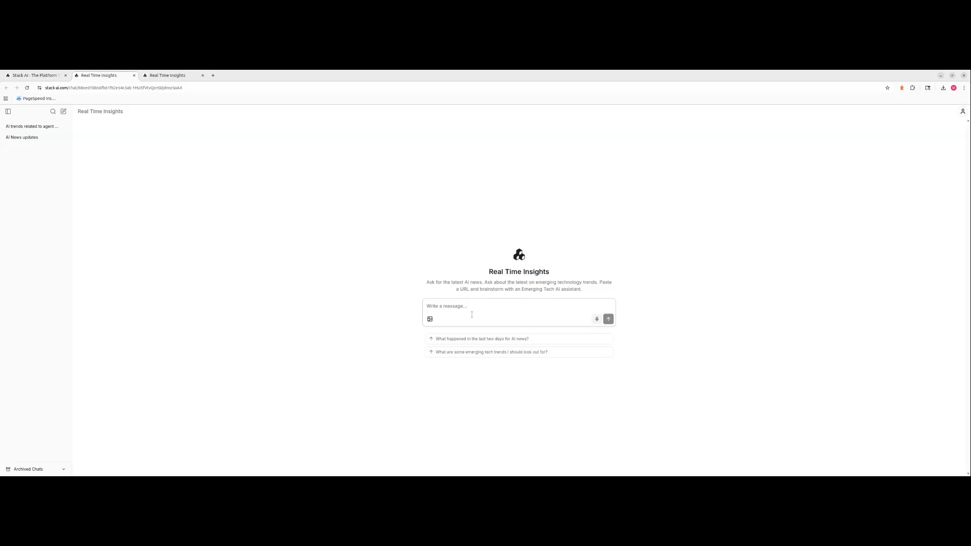
# Ask the Real Time Insights chat "What happened in the last day for AI news?"
pyautogui.click(472, 315)
pyautogui.write('W')
pyautogui.click(608, 319)
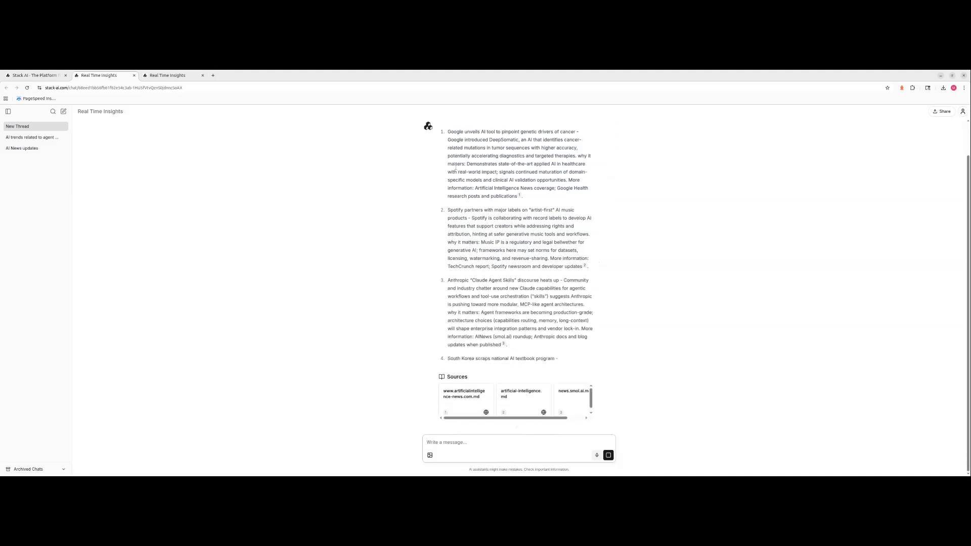
# Read through the chat's numbered AI news answer from the first item down to its sources
pyautogui.scroll(2, 474, 187)
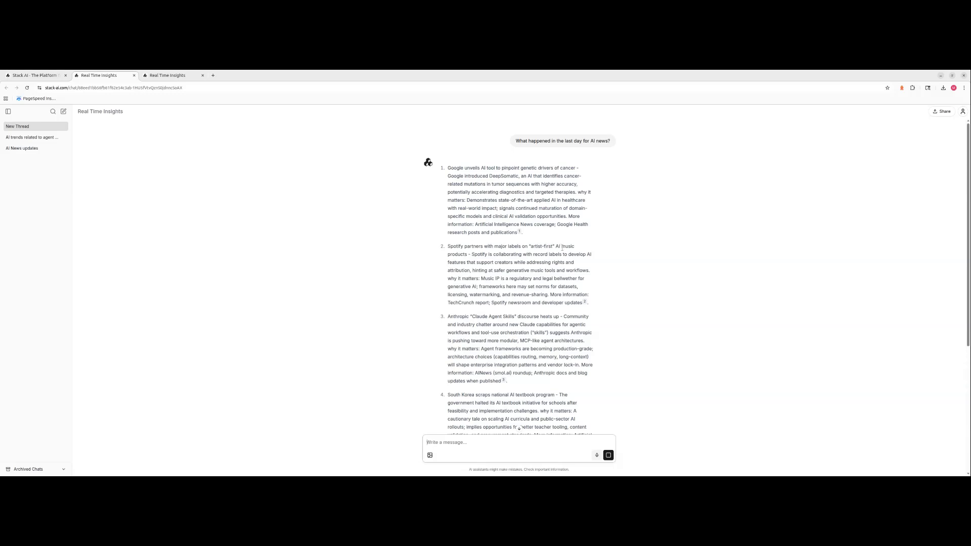
pyautogui.scroll(-2, 536, 278)
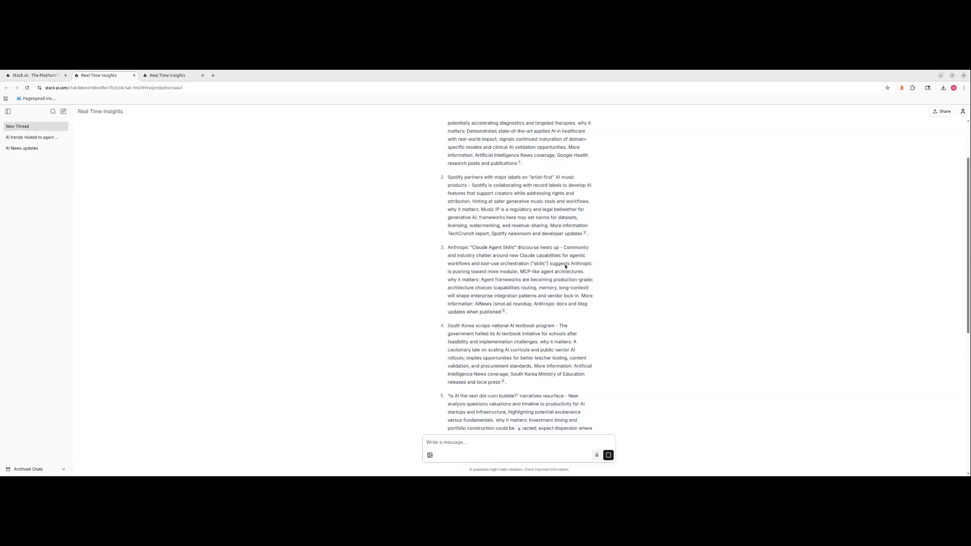
pyautogui.scroll(-8, 571, 251)
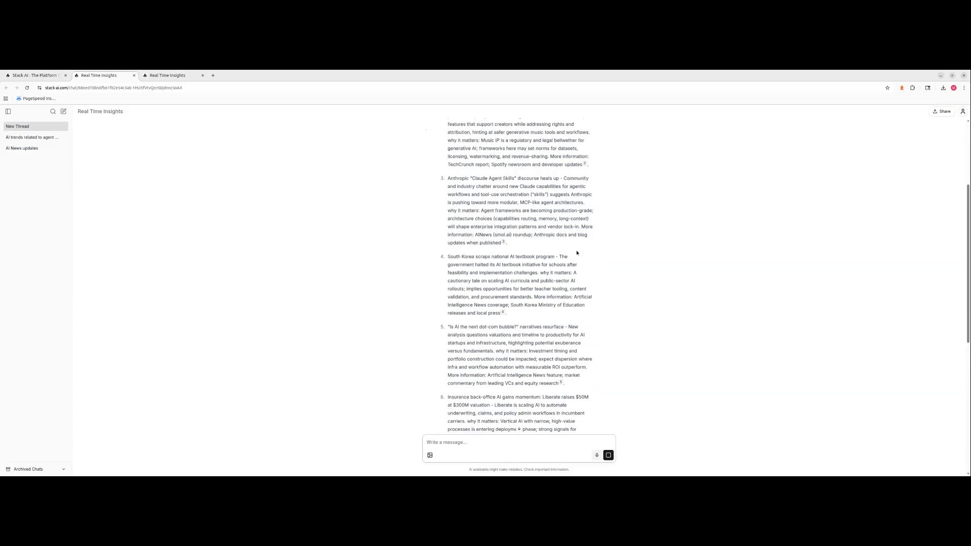
pyautogui.scroll(-6, 587, 241)
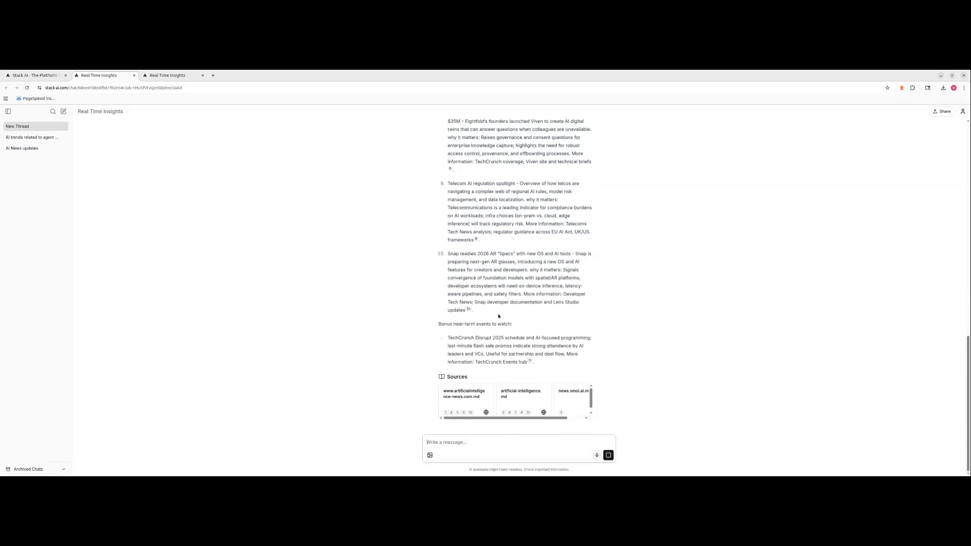
# Inspect the source cited for the Anthropic "Claude Agent Skills" item in the answer, and close the citation
pyautogui.scroll(16, 504, 306)
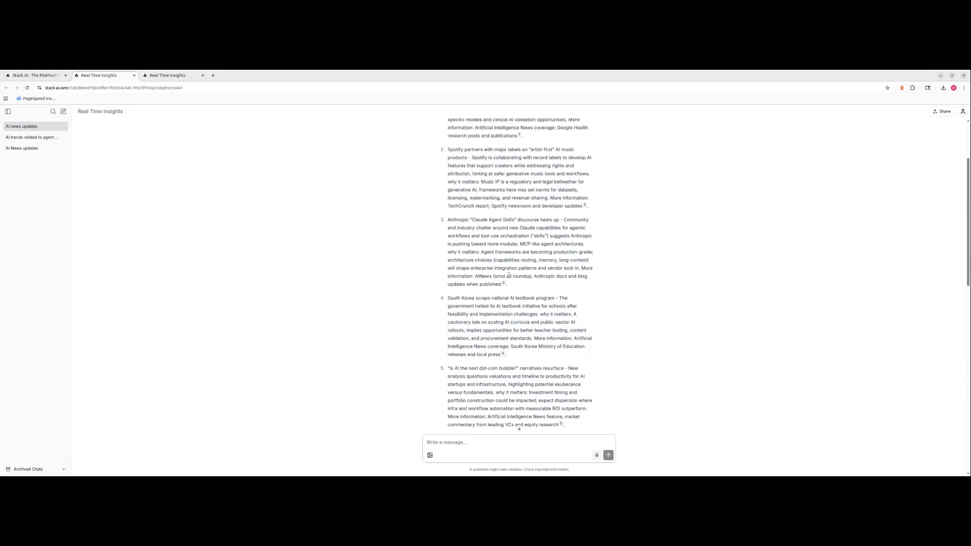
pyautogui.click(503, 283)
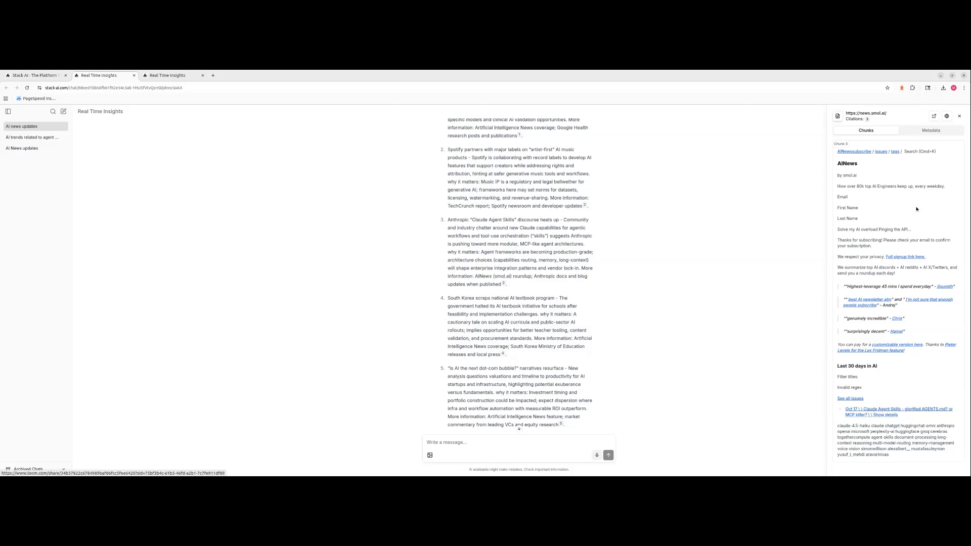
pyautogui.click(960, 116)
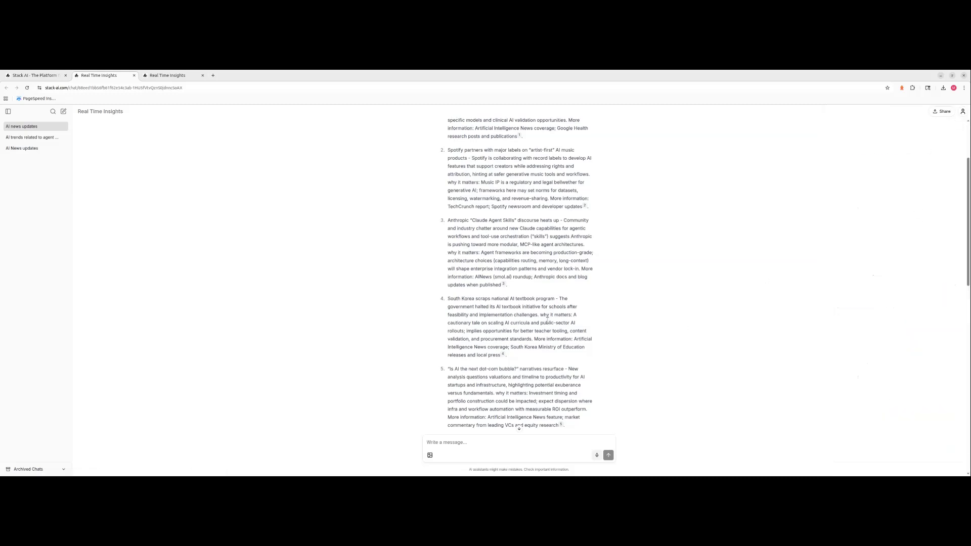
# Examine the source chunks cited for the Snap AR "Specs" item, close the citation, and return to the start of the answer
pyautogui.scroll(1, 643, 330)
pyautogui.scroll(-4, 549, 321)
pyautogui.scroll(-8, 550, 321)
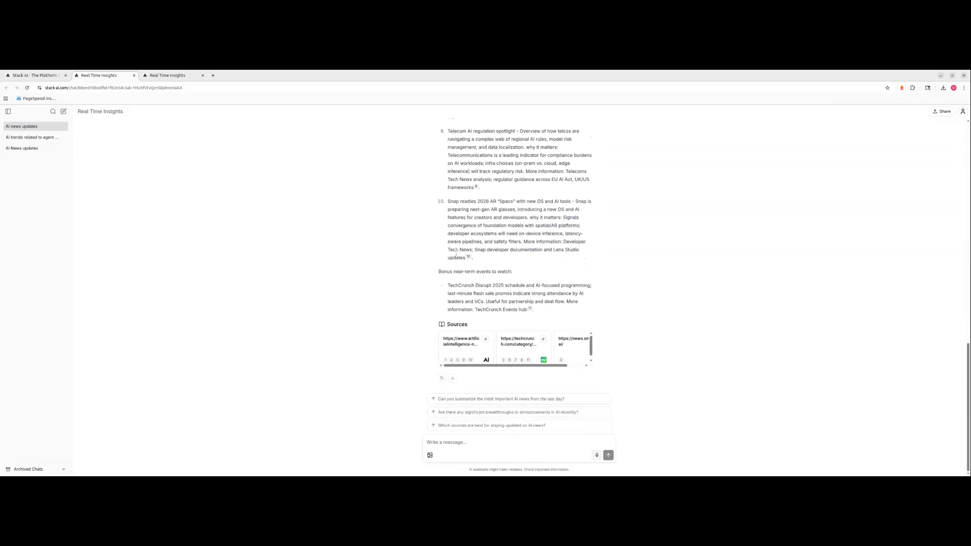
pyautogui.click(468, 257)
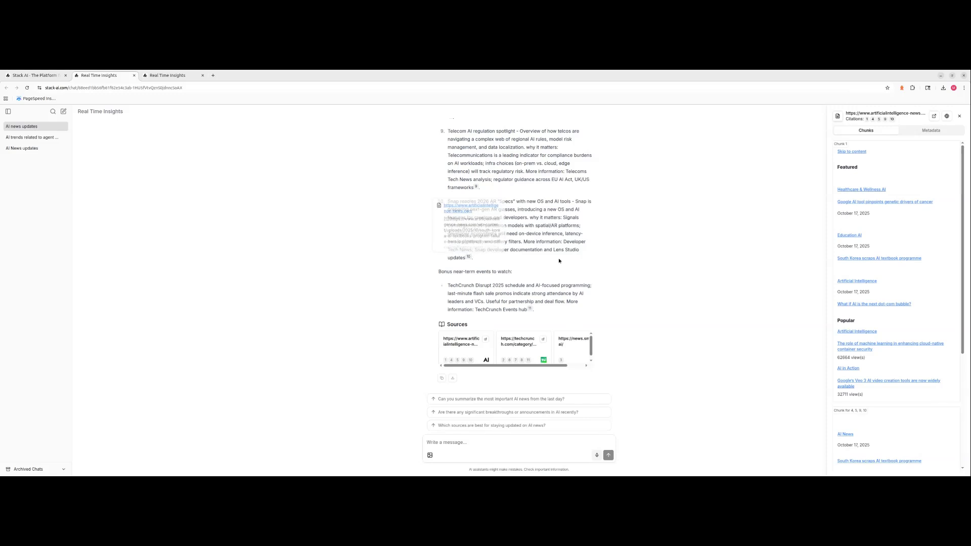
pyautogui.scroll(-2, 910, 268)
pyautogui.scroll(-8, 910, 269)
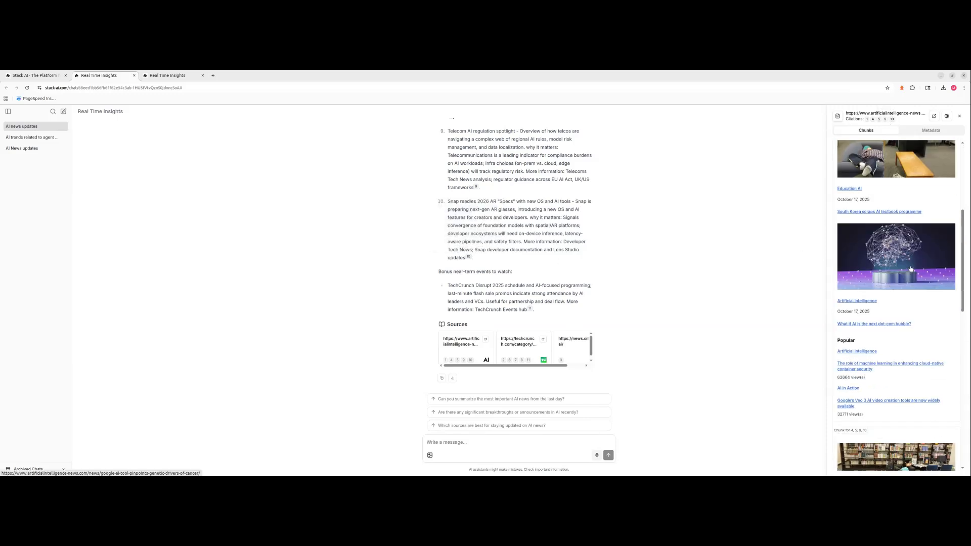
pyautogui.click(959, 117)
pyautogui.scroll(20, 568, 241)
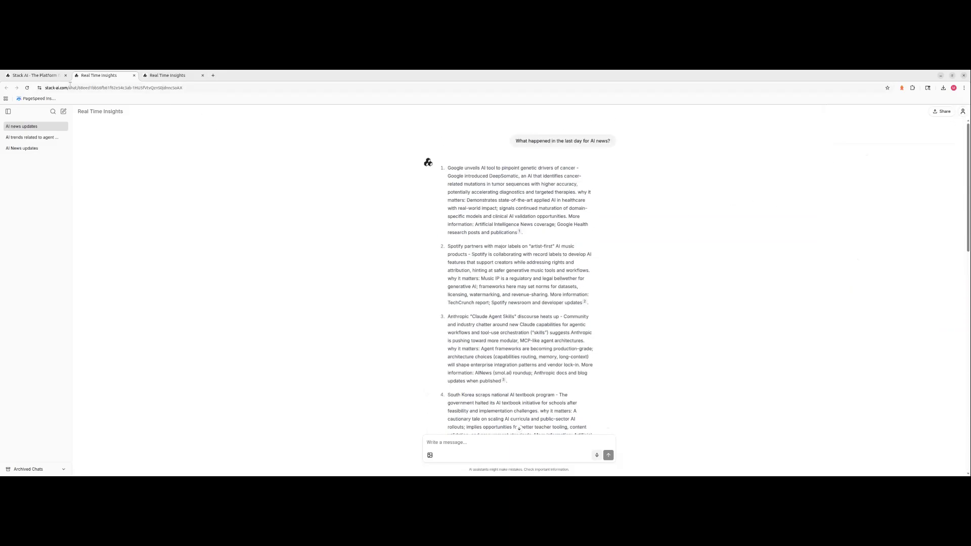
# Open the project's analytics and view the run details of the newest "What happened in the last day for AI news?" run
pyautogui.click(50, 78)
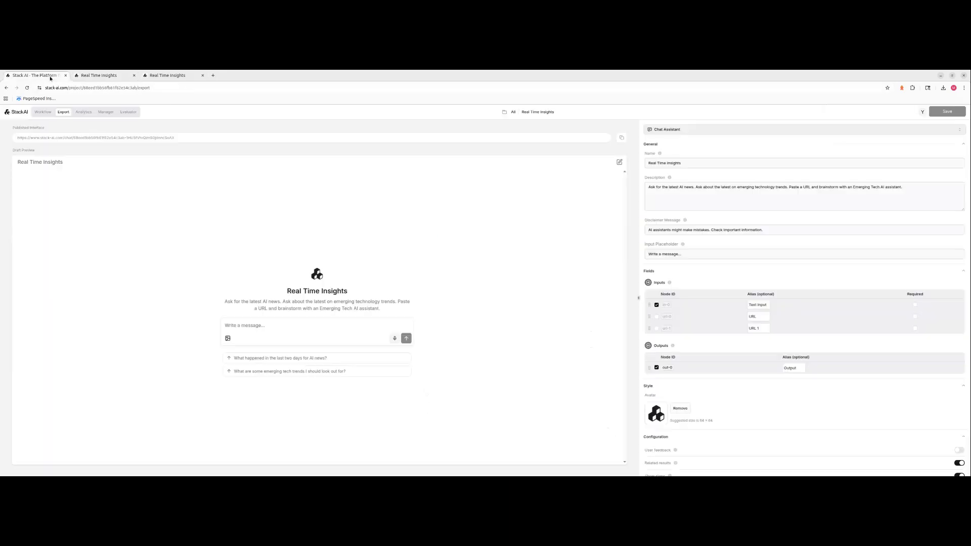
pyautogui.click(84, 112)
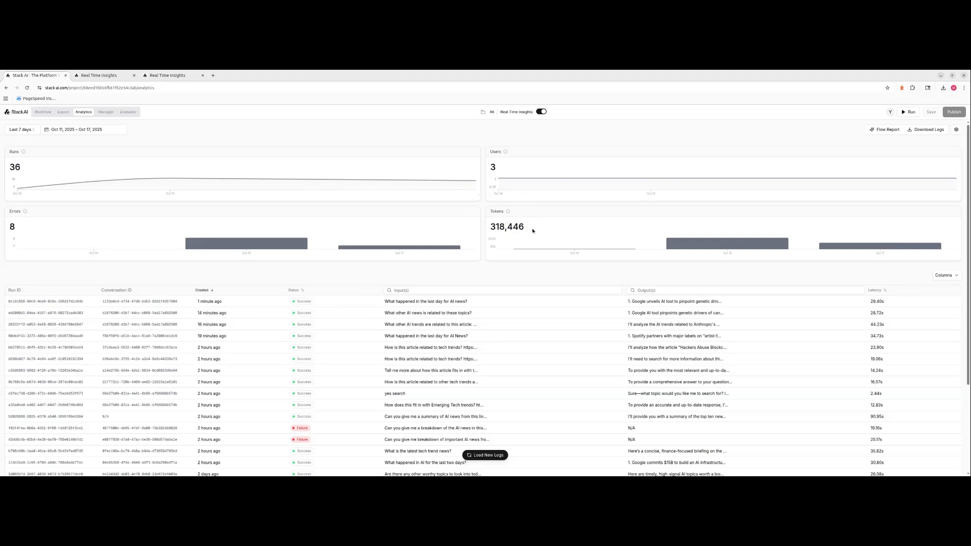
pyautogui.click(502, 306)
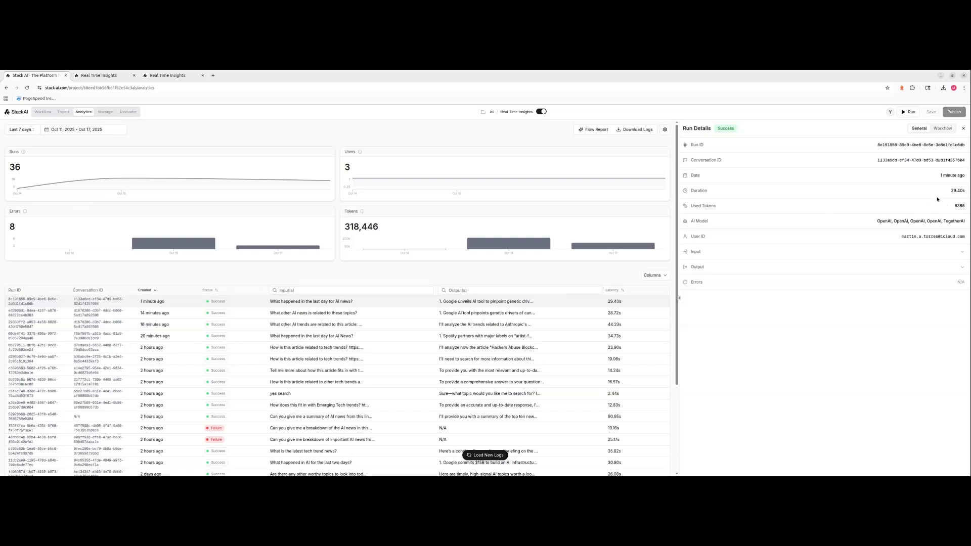
# Examine the run's node-by-node workflow trace, expanding the Text Input, AI Routing and Websites entries to inspect their inputs and outputs
pyautogui.click(943, 129)
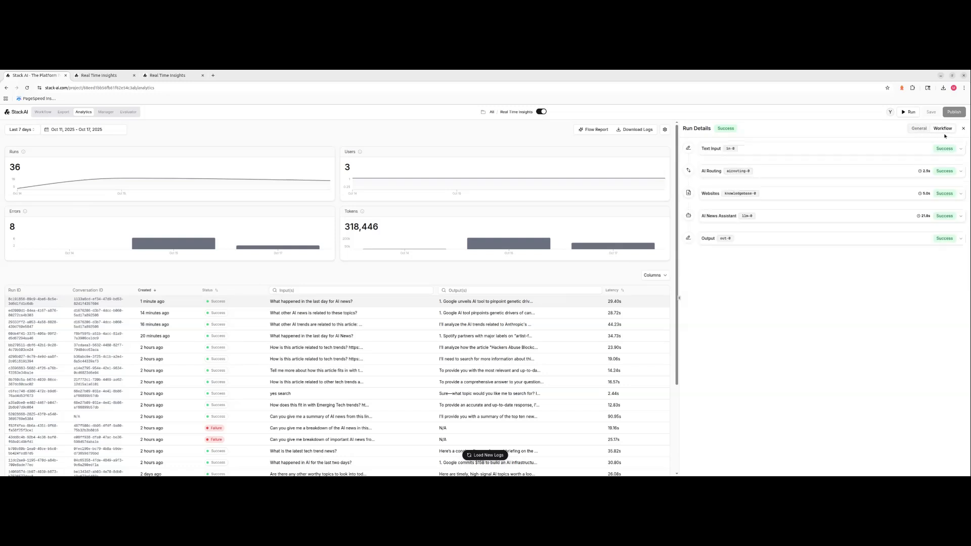
pyautogui.click(783, 147)
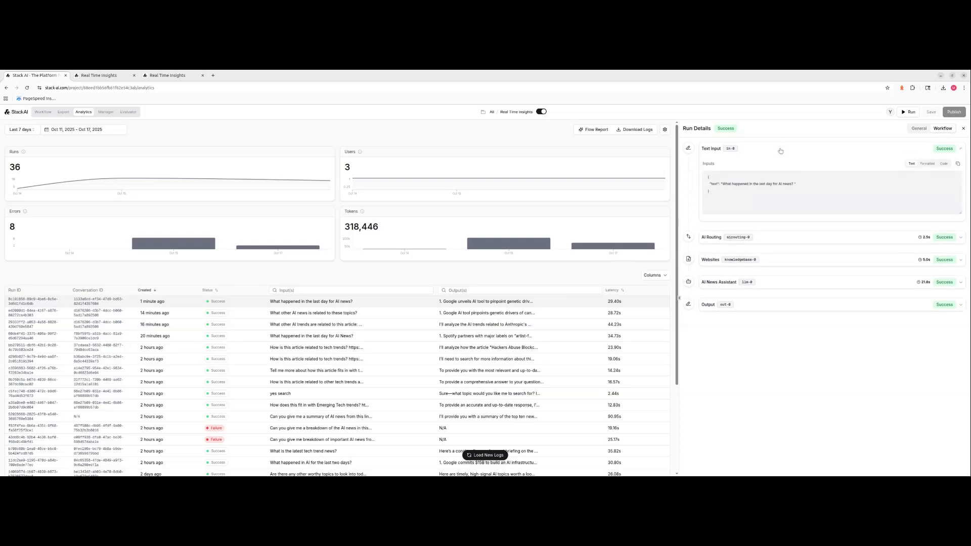
pyautogui.tripleClick(758, 186)
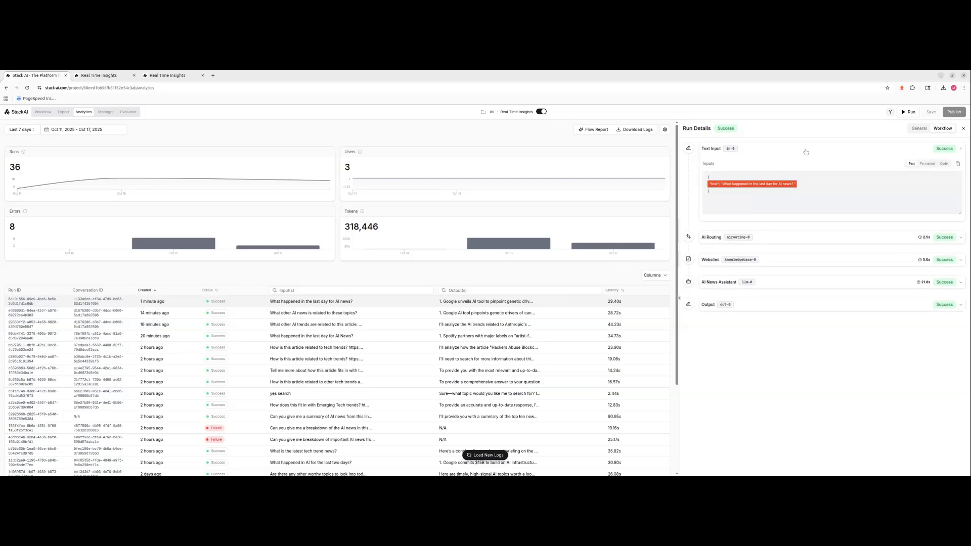
pyautogui.click(790, 238)
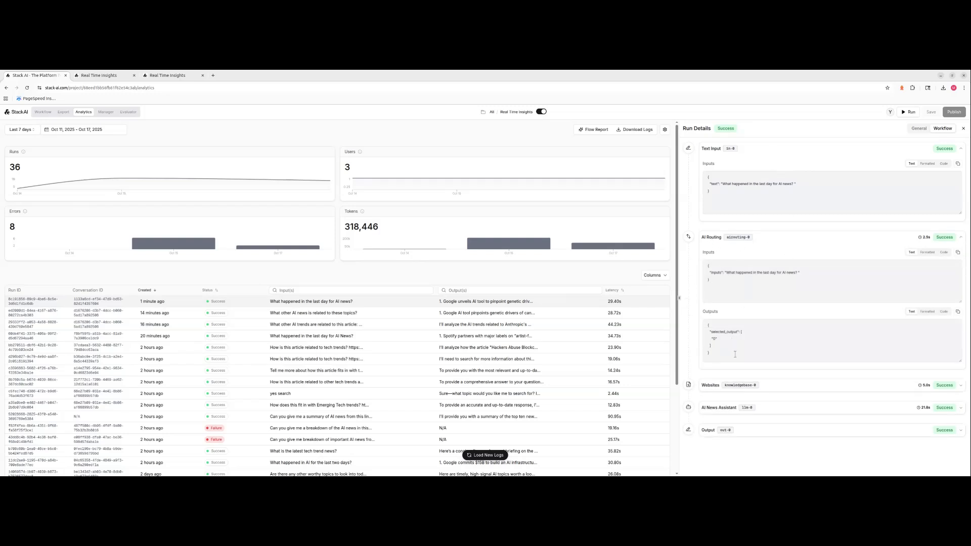
pyautogui.click(803, 388)
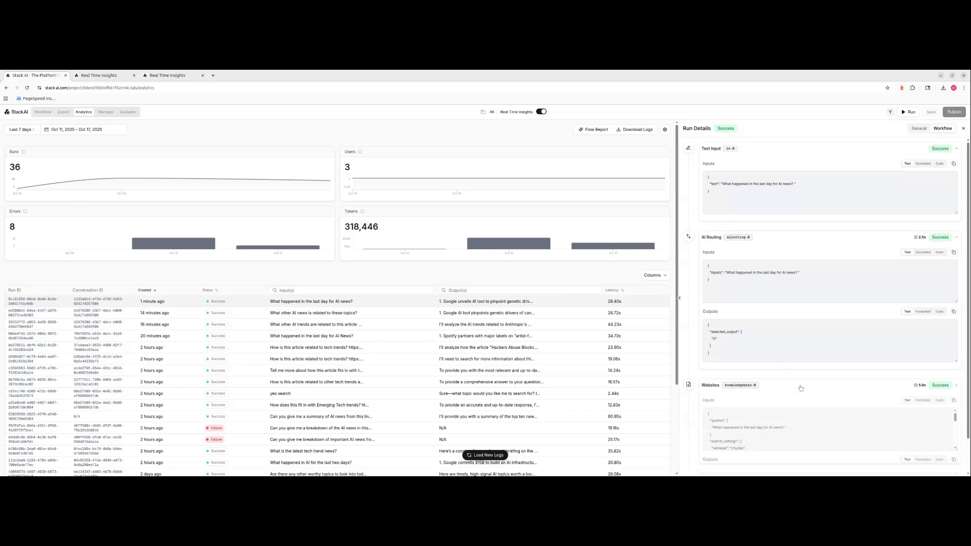
# Return to the workflow canvas and examine the branch running through Website Knowledge Base and AI News Assistant to the Output
pyautogui.scroll(-2, 801, 388)
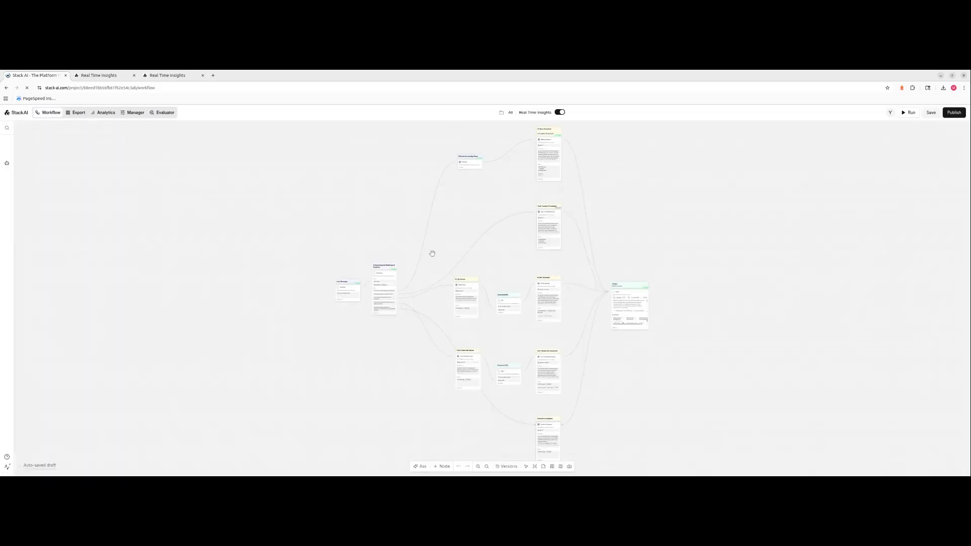
pyautogui.scroll(-2, 462, 198)
pyautogui.scroll(5, 463, 197)
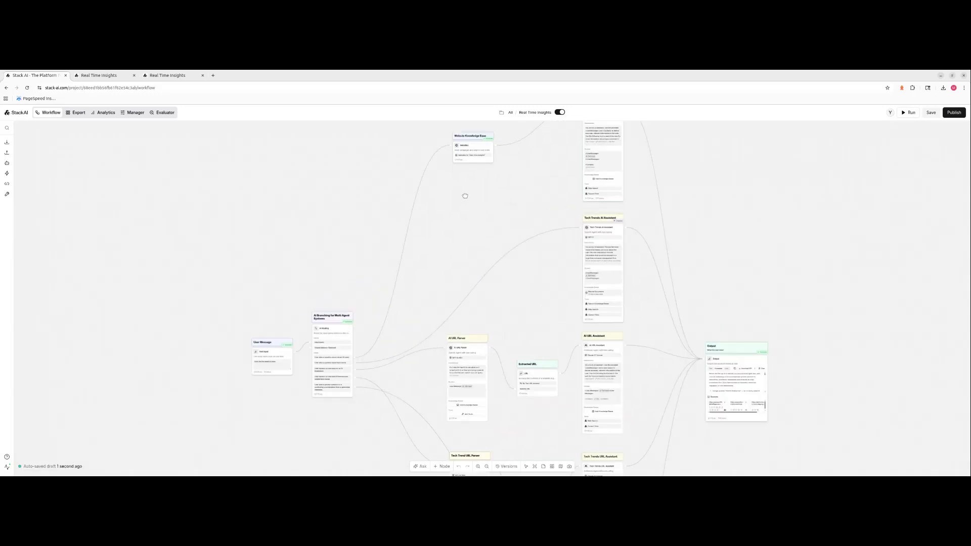
pyautogui.moveTo(465, 195); pyautogui.dragTo(455, 241)
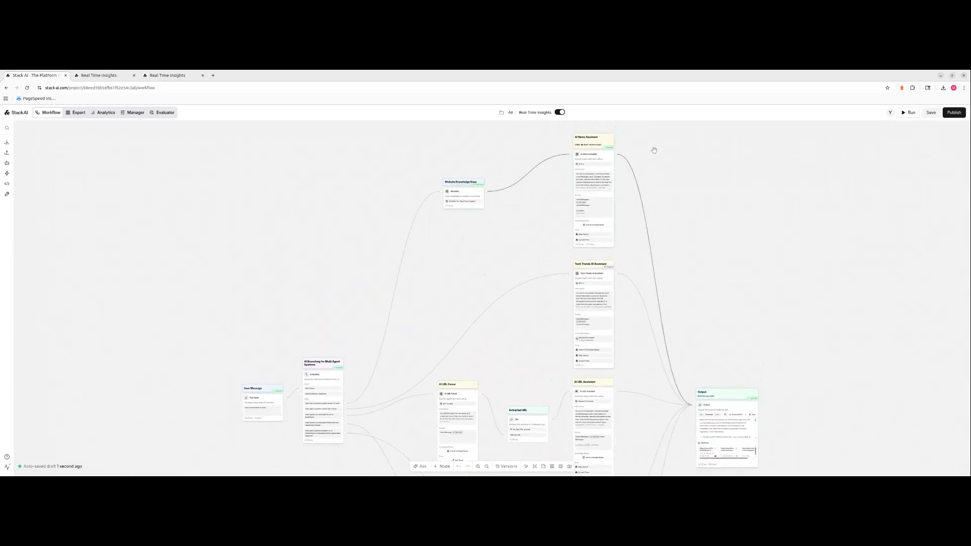
pyautogui.moveTo(543, 249); pyautogui.dragTo(504, 158)
pyautogui.scroll(-1, 524, 260)
pyautogui.moveTo(524, 366); pyautogui.dragTo(525, 390)
pyautogui.moveTo(529, 265); pyautogui.dragTo(524, 292)
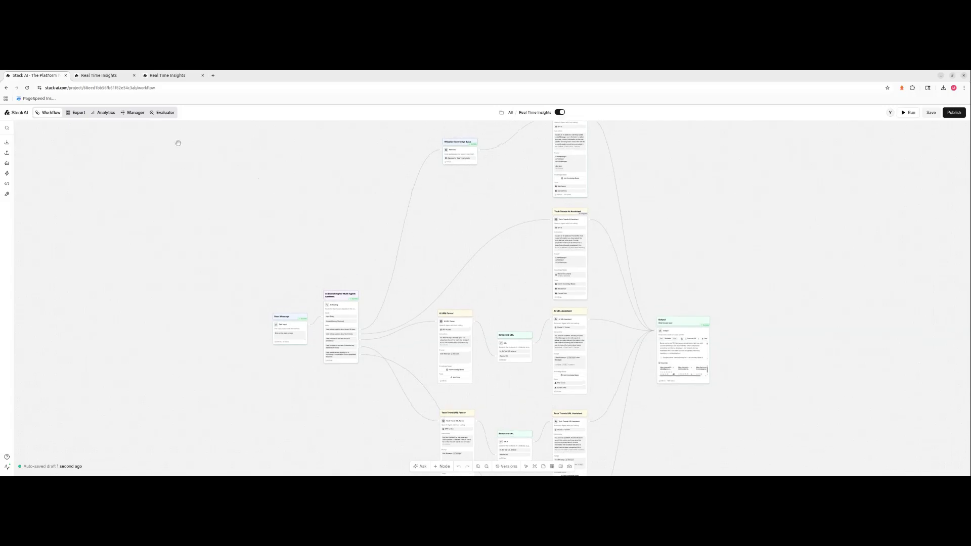
# Reopen the newest AI news run's workflow trace in the analytics and read through the inputs and outputs of its Websites entry
pyautogui.click(106, 112)
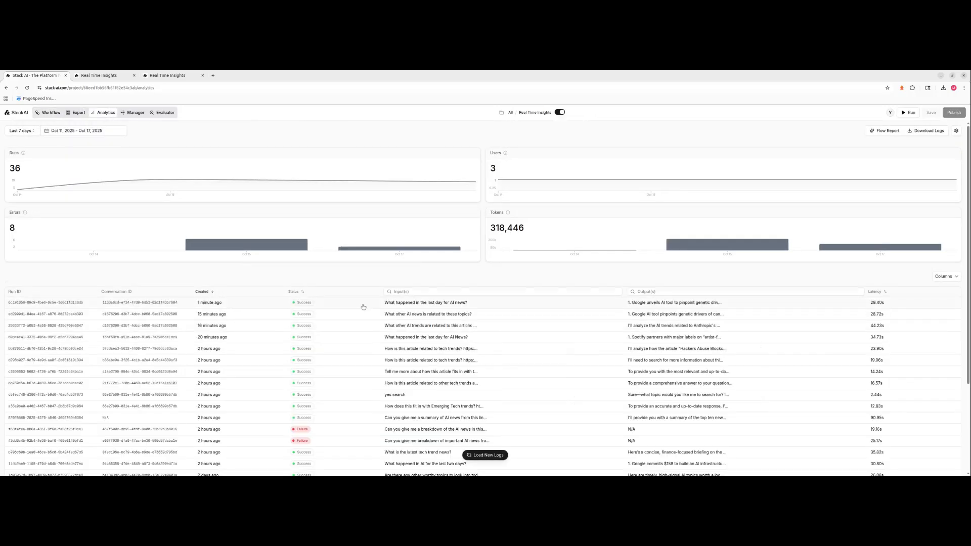
pyautogui.click(363, 307)
pyautogui.click(944, 130)
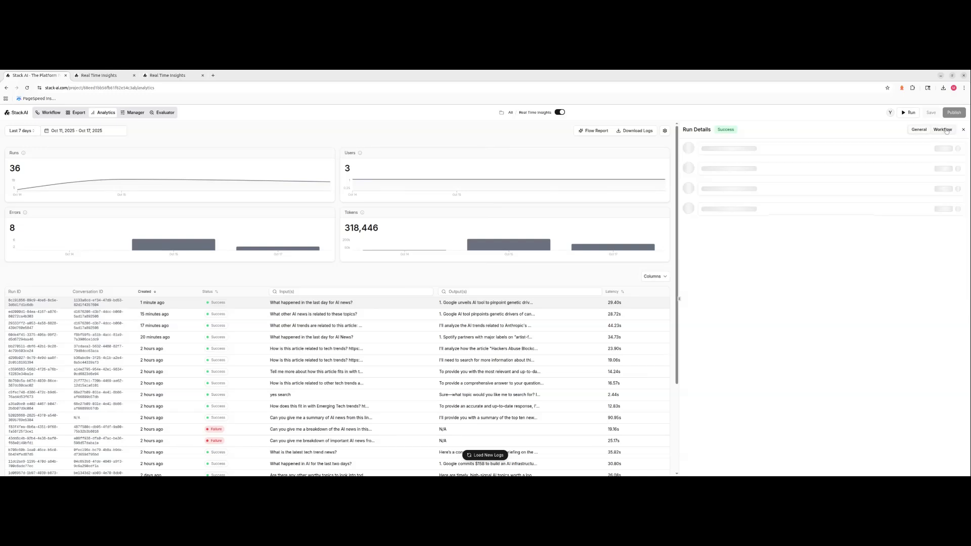
pyautogui.click(743, 199)
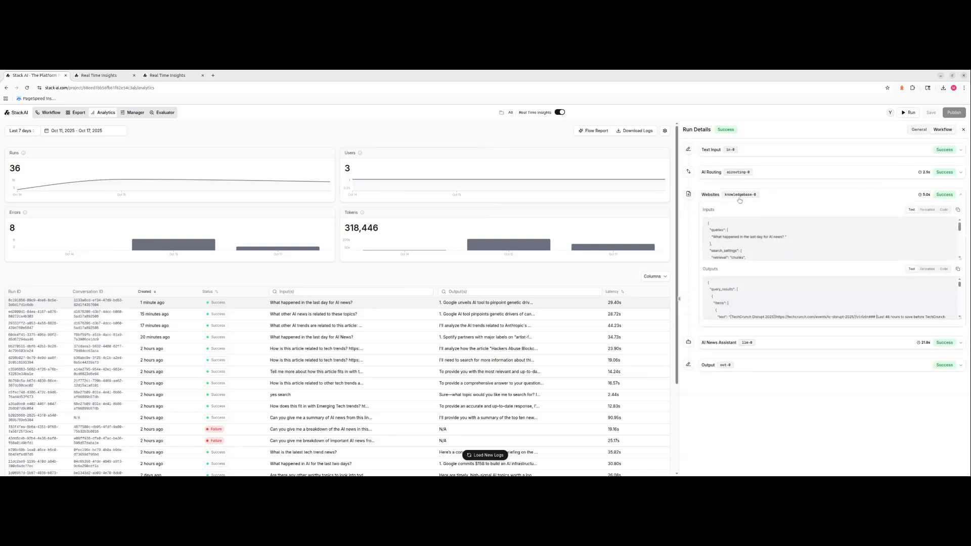
pyautogui.scroll(-3, 736, 240)
pyautogui.scroll(3, 736, 240)
pyautogui.scroll(-5, 767, 295)
pyautogui.scroll(-5, 774, 292)
pyautogui.scroll(-5, 779, 286)
pyautogui.scroll(-4, 778, 293)
# Expand the AI News Assistant entry in the run trace and read through its inputs and outputs
pyautogui.click(787, 349)
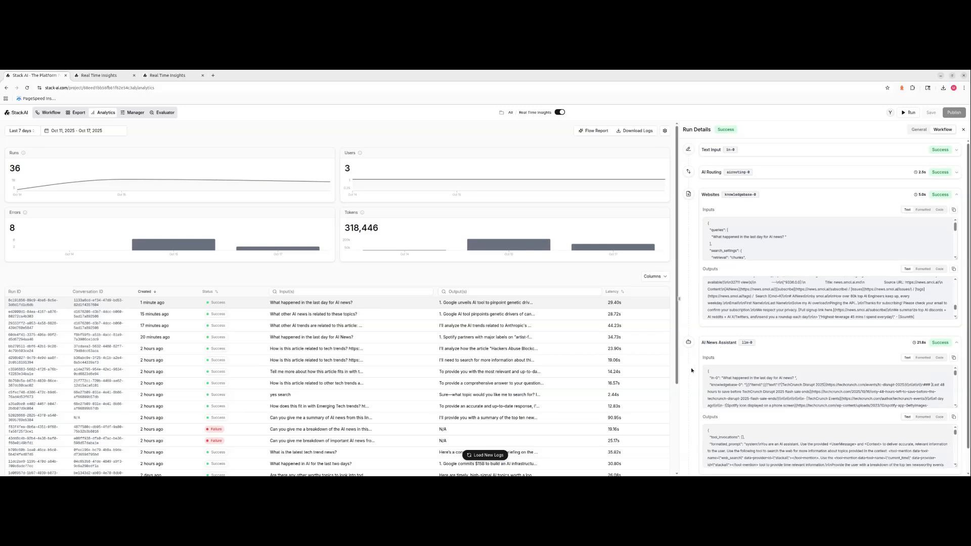
pyautogui.scroll(-1, 692, 369)
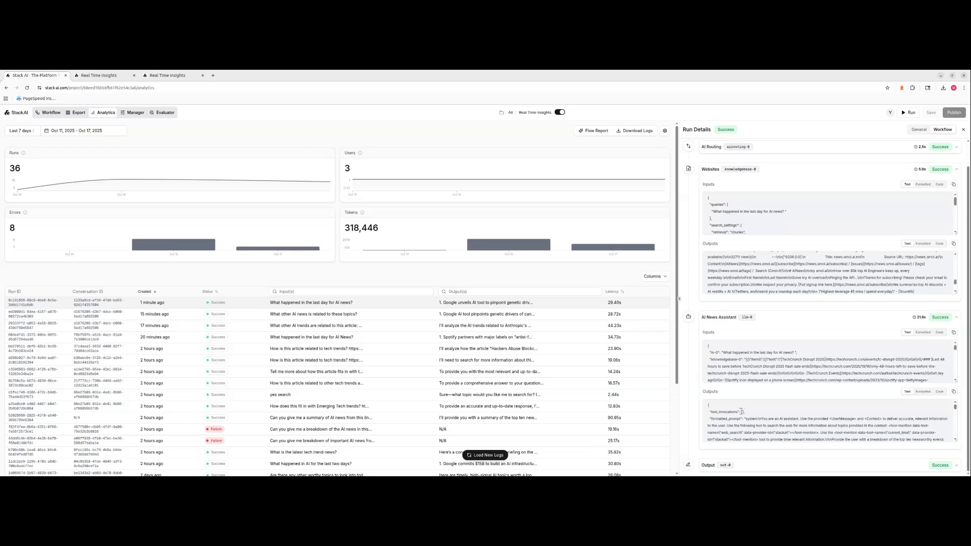
pyautogui.scroll(-5, 752, 421)
pyautogui.scroll(-5, 762, 418)
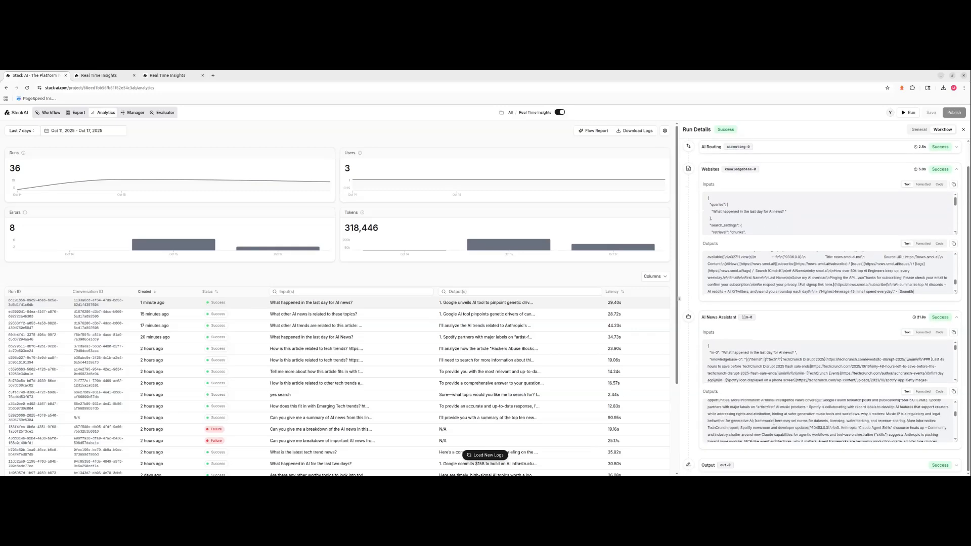
# Expand the trace's Output entry, read its content, and collapse the Websites, AI News Assistant and Output entries
pyautogui.click(844, 465)
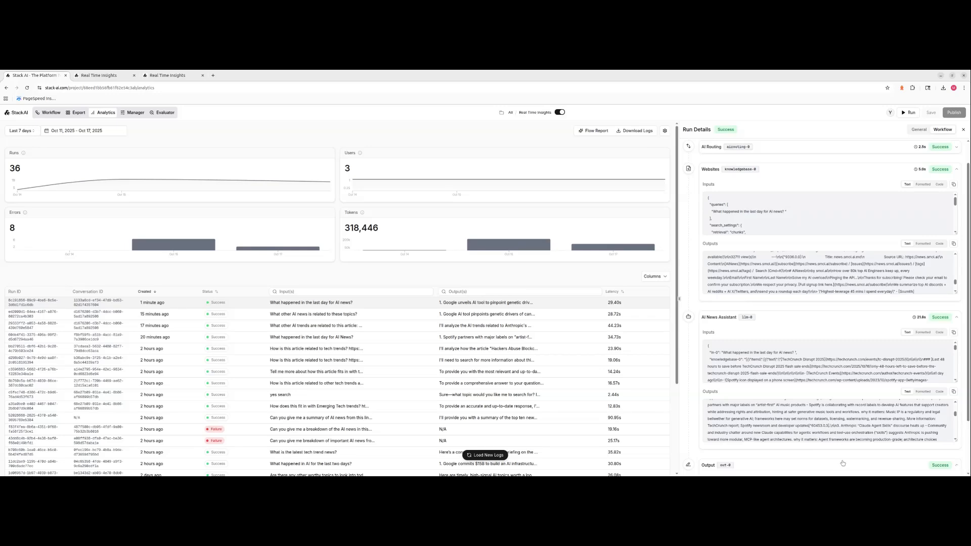
pyautogui.scroll(-2, 842, 458)
pyautogui.scroll(-3, 839, 451)
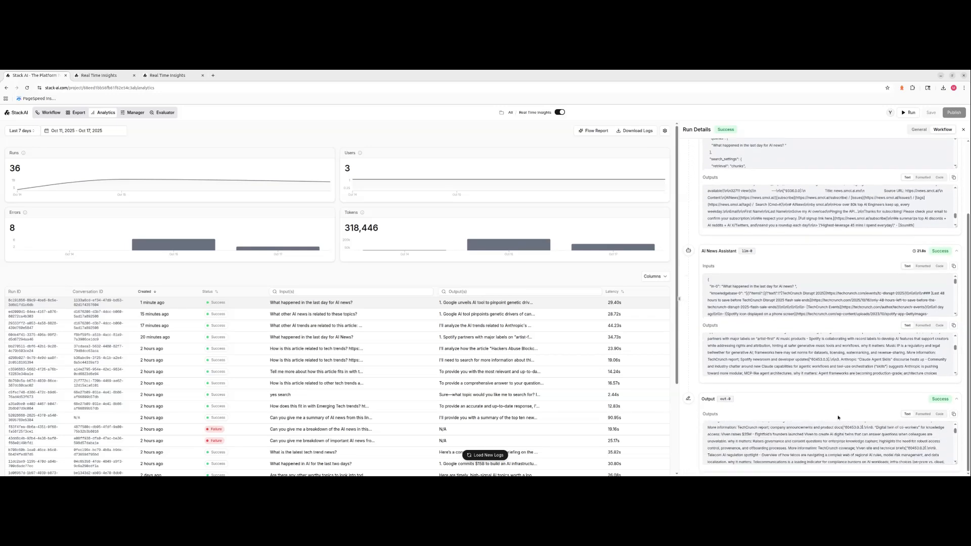
pyautogui.scroll(3, 834, 391)
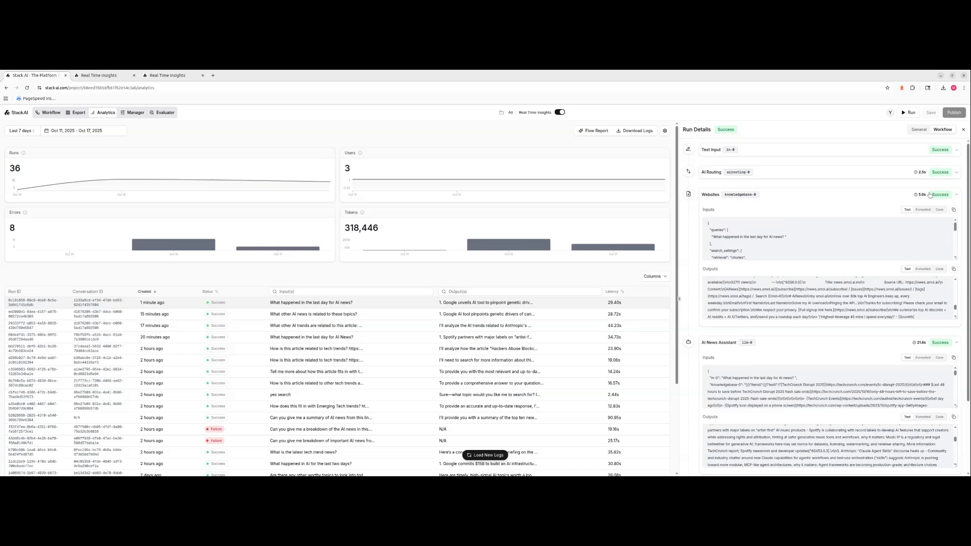
pyautogui.click(955, 196)
pyautogui.click(959, 220)
pyautogui.click(961, 242)
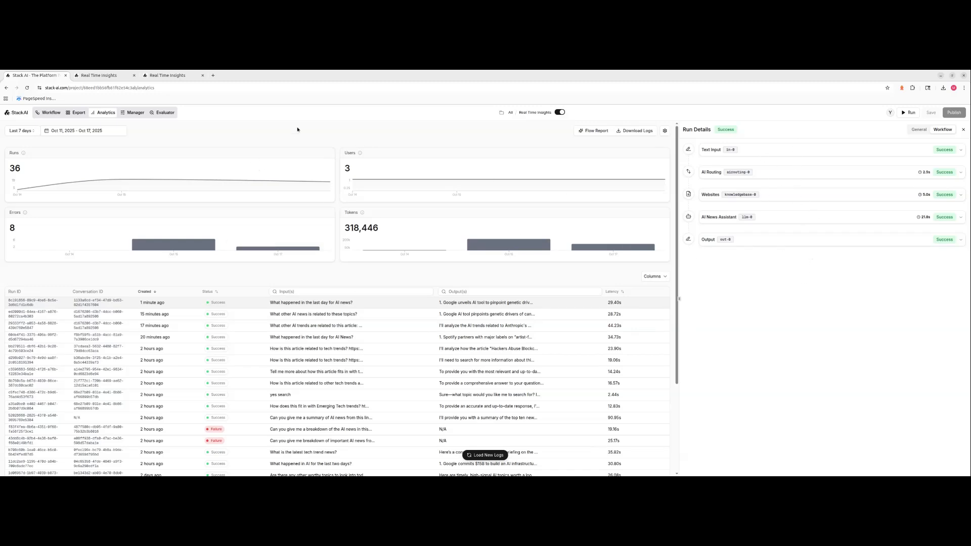
# Go back to the workflow canvas and examine the AI Routing paths and the branch leading to the Tech Trends AI Assistant
pyautogui.click(55, 111)
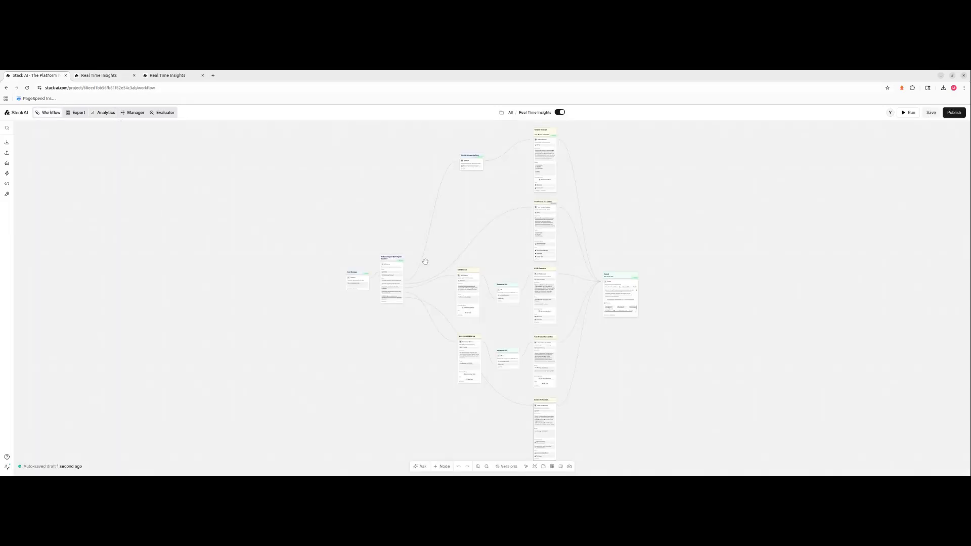
pyautogui.scroll(5, 435, 258)
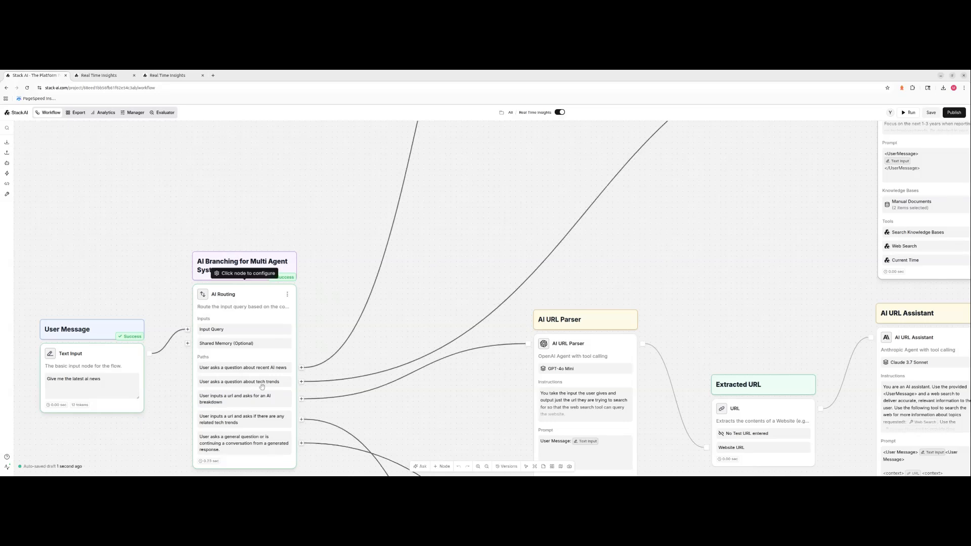
pyautogui.scroll(-2, 750, 263)
pyautogui.moveTo(533, 362); pyautogui.dragTo(511, 337)
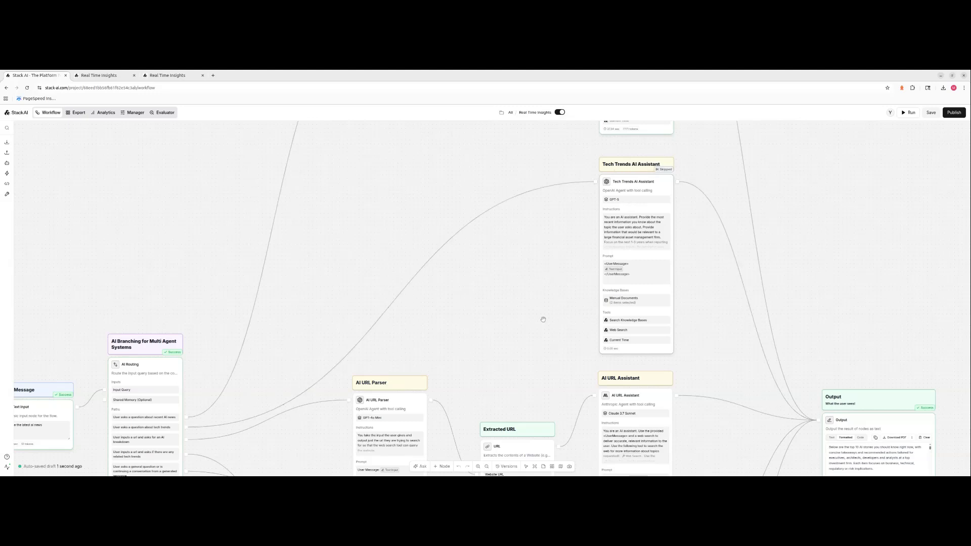
pyautogui.moveTo(543, 319); pyautogui.dragTo(534, 295)
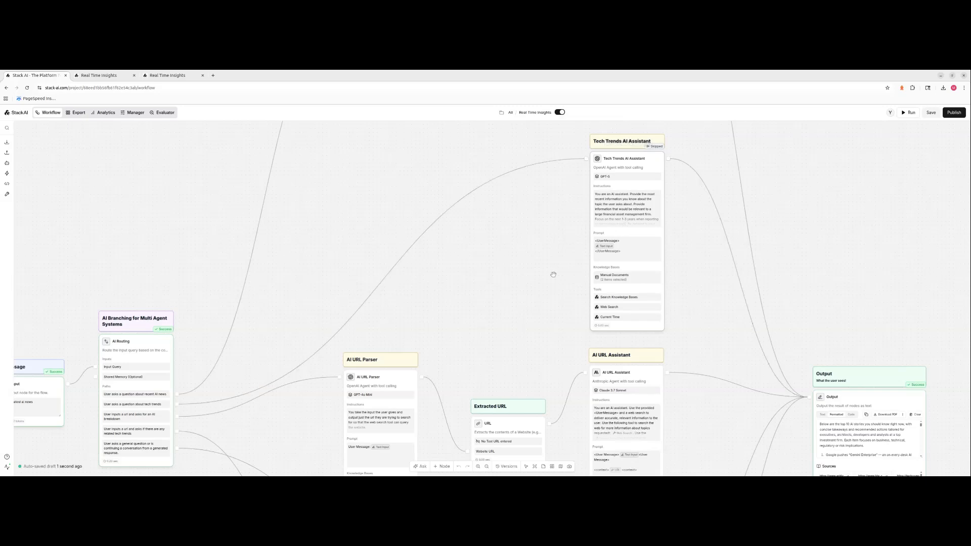
pyautogui.scroll(-1, 552, 278)
pyautogui.moveTo(550, 286); pyautogui.dragTo(465, 270)
pyautogui.scroll(-3, 466, 270)
# Start a new chat in the published Real Time Insights interface and ask "What is the latest tech trend news?"
pyautogui.click(99, 76)
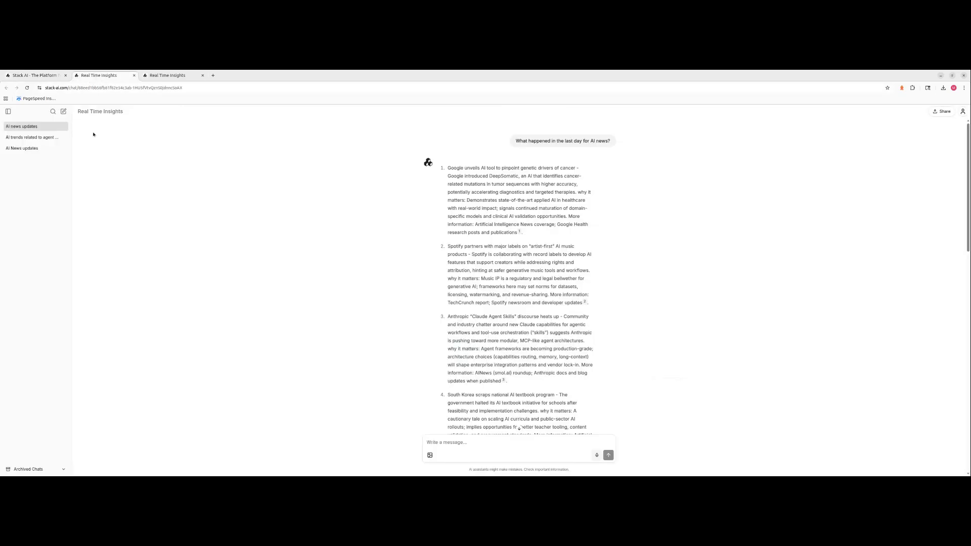
pyautogui.click(63, 111)
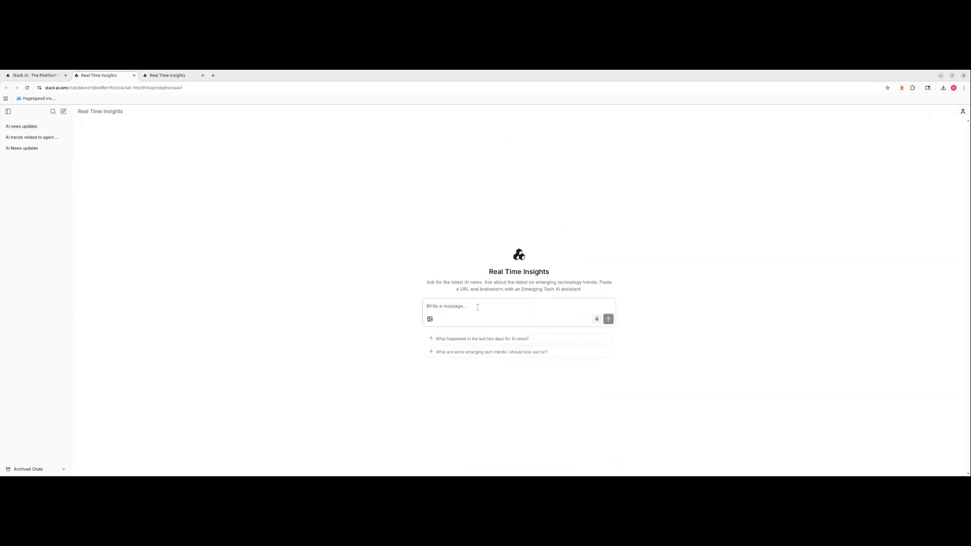
pyautogui.write('What is the latest tech trend news?')
pyautogui.press('Return')
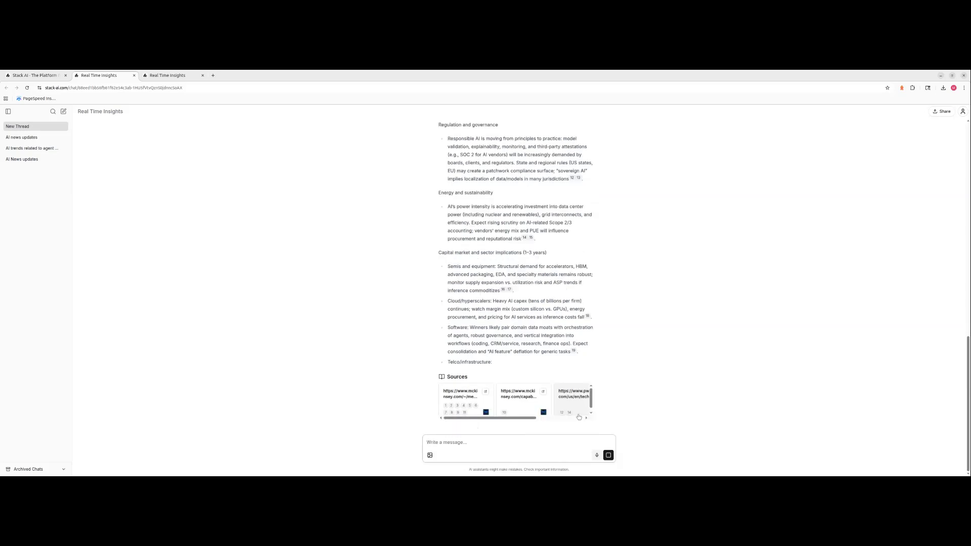
# Inspect the source cited for the answer's foundation model competition item through its full text, and close the citation
pyautogui.scroll(15, 530, 315)
pyautogui.scroll(1, 509, 280)
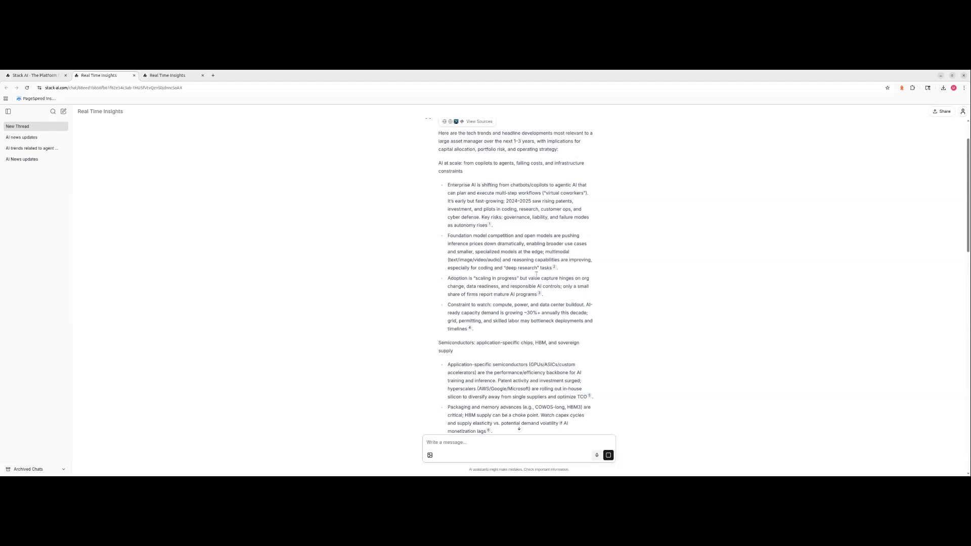
pyautogui.click(555, 267)
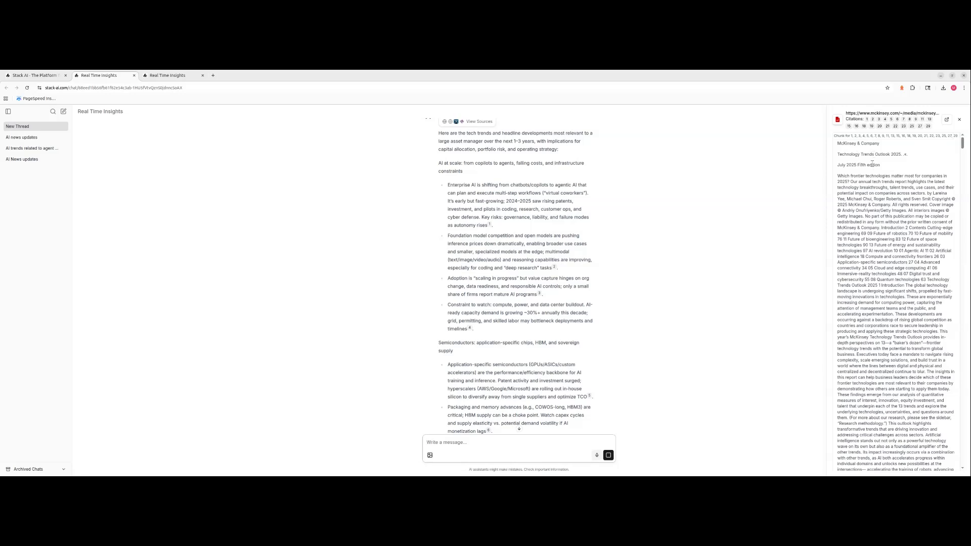
pyautogui.scroll(-3, 889, 187)
pyautogui.moveTo(963, 149); pyautogui.dragTo(948, 437)
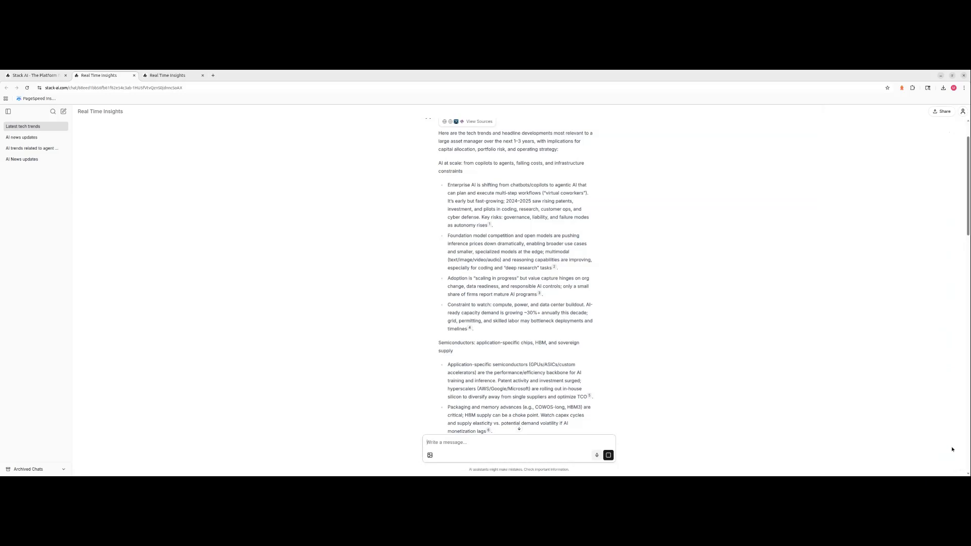
# Read the rest of the tech trends answer down to its sources, and review the action checklist for an asset manager
pyautogui.scroll(-6, 590, 353)
pyautogui.scroll(-10, 591, 353)
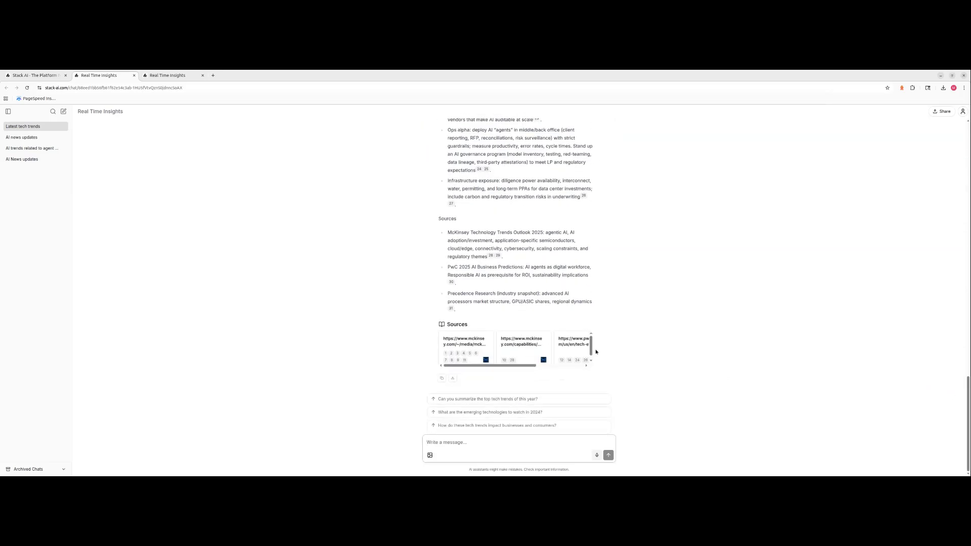
pyautogui.scroll(4, 607, 287)
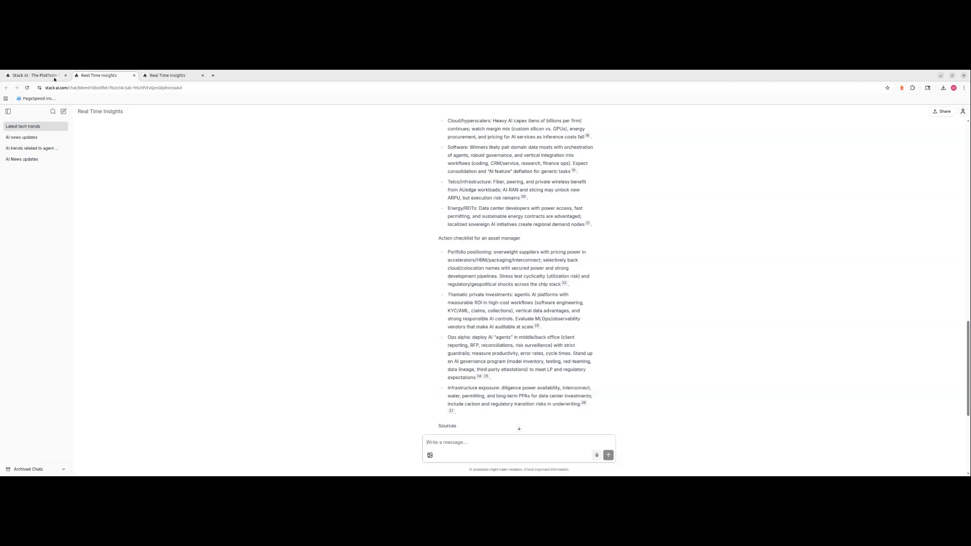
# Open the project's analytics and display the workflow trace of the newest "What is the latest tech trend news?" run
pyautogui.click(53, 77)
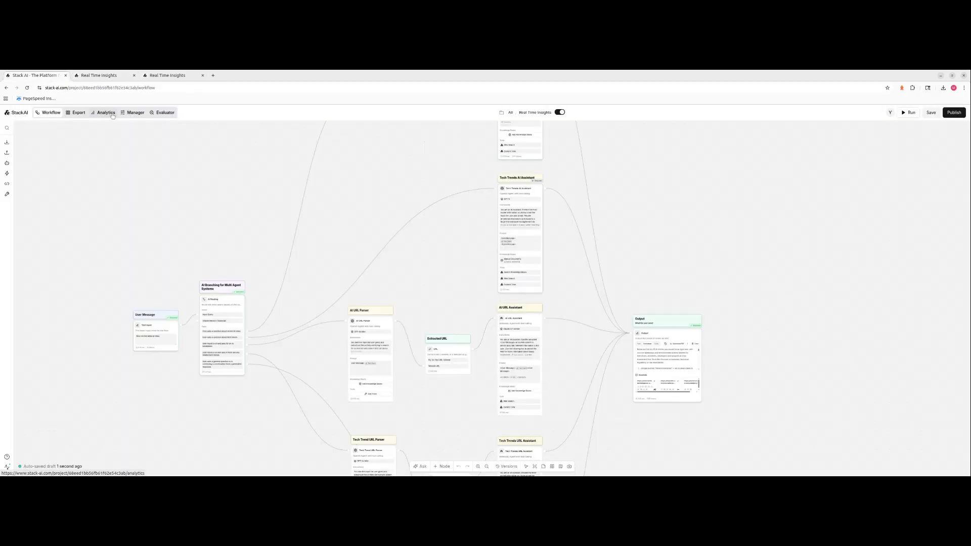
pyautogui.click(109, 115)
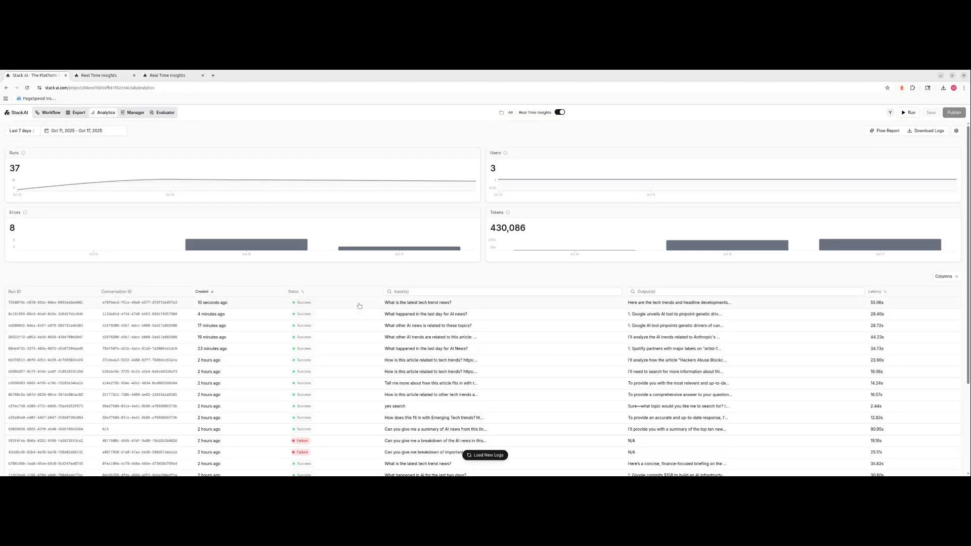
pyautogui.click(359, 306)
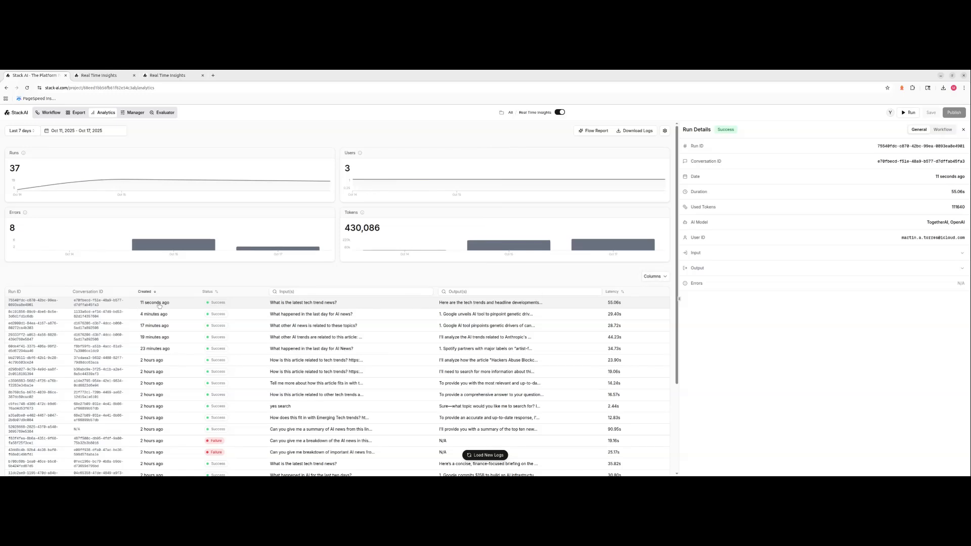
pyautogui.click(944, 130)
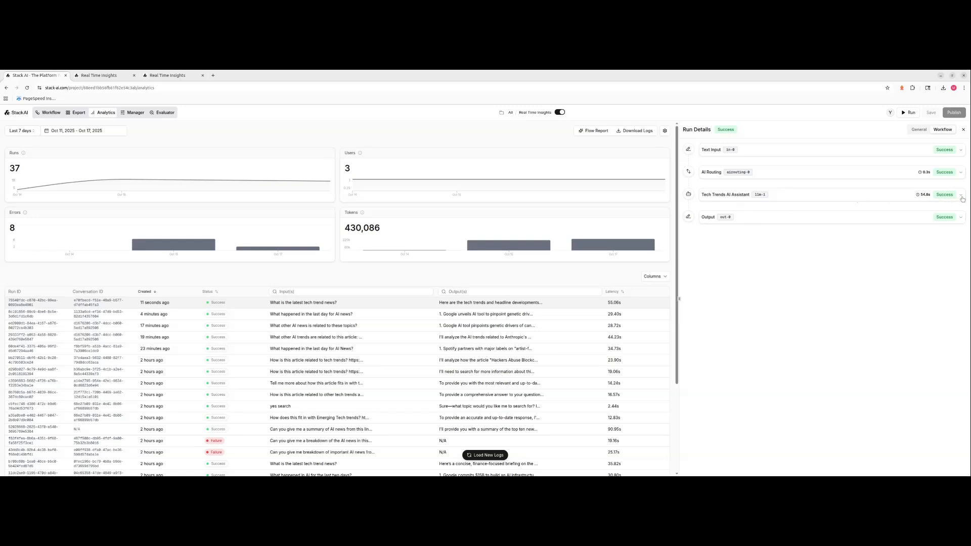
# Expand the Tech Trends AI Assistant entry and examine the tool invocations in its outputs, returning to their beginning
pyautogui.click(845, 196)
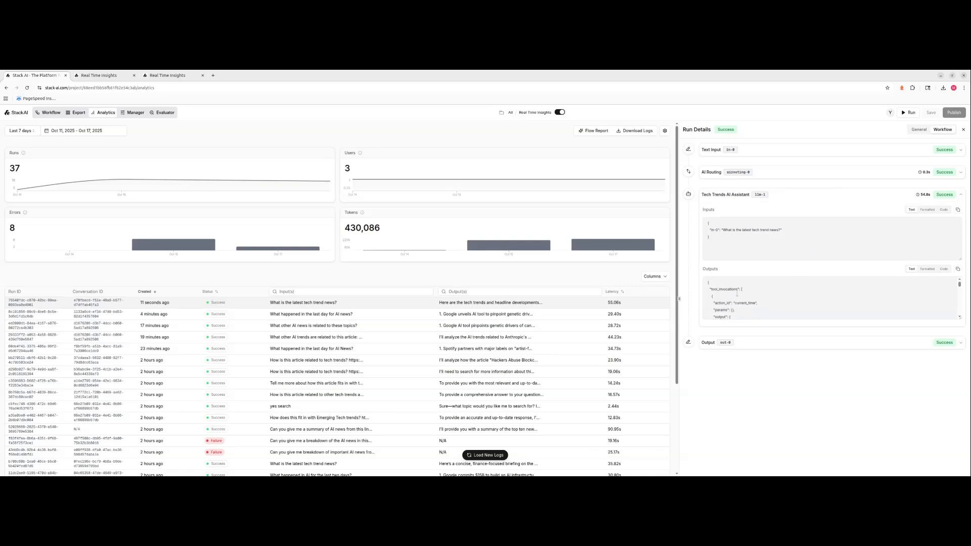
pyautogui.scroll(-5, 745, 302)
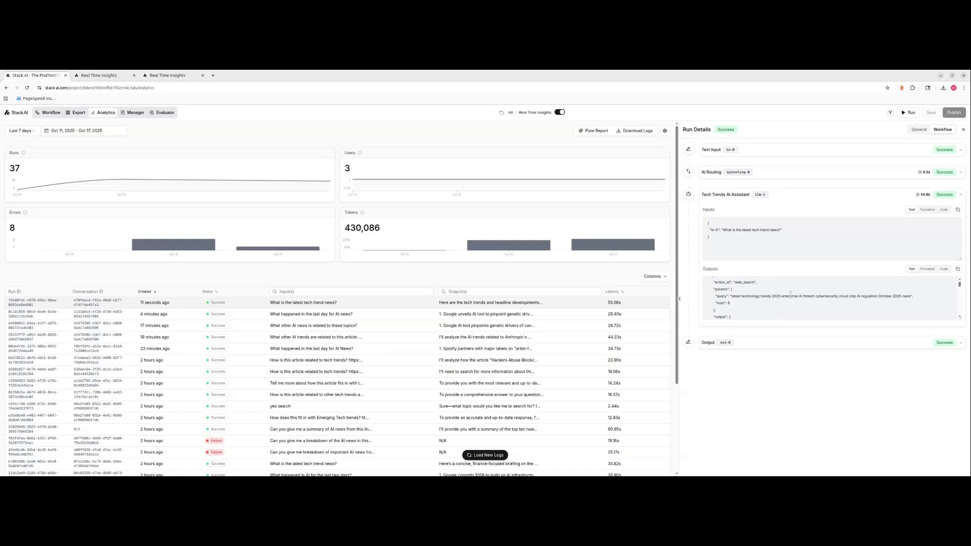
pyautogui.scroll(-10, 807, 295)
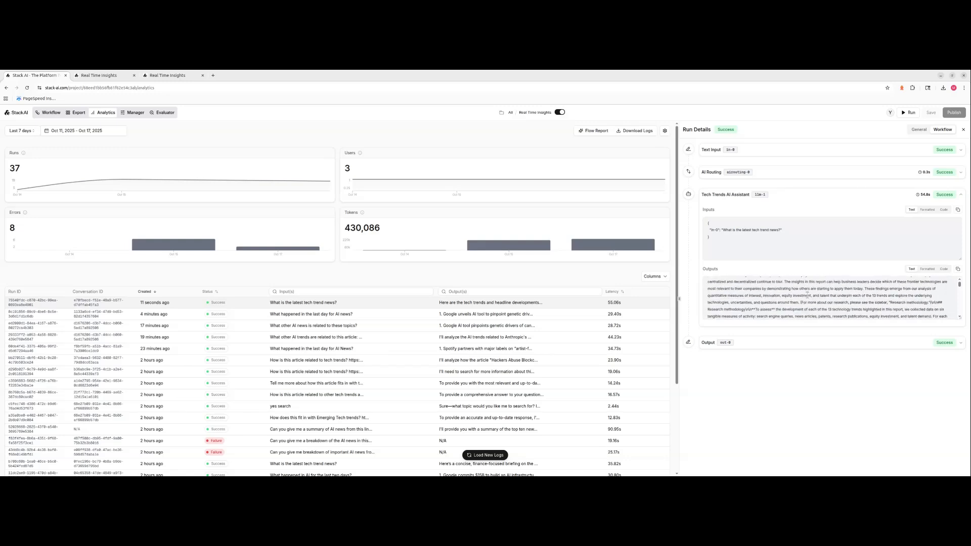
pyautogui.scroll(15, 807, 295)
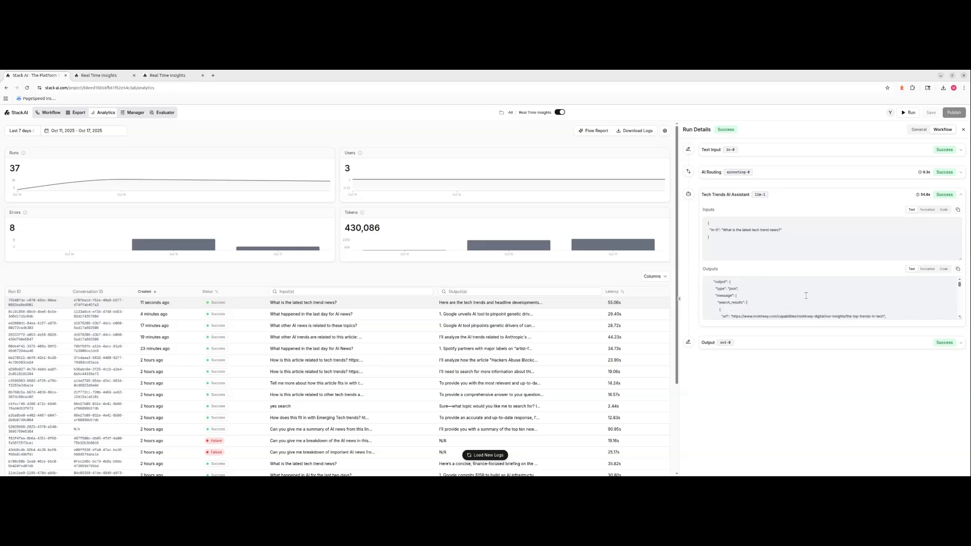
pyautogui.scroll(2, 804, 295)
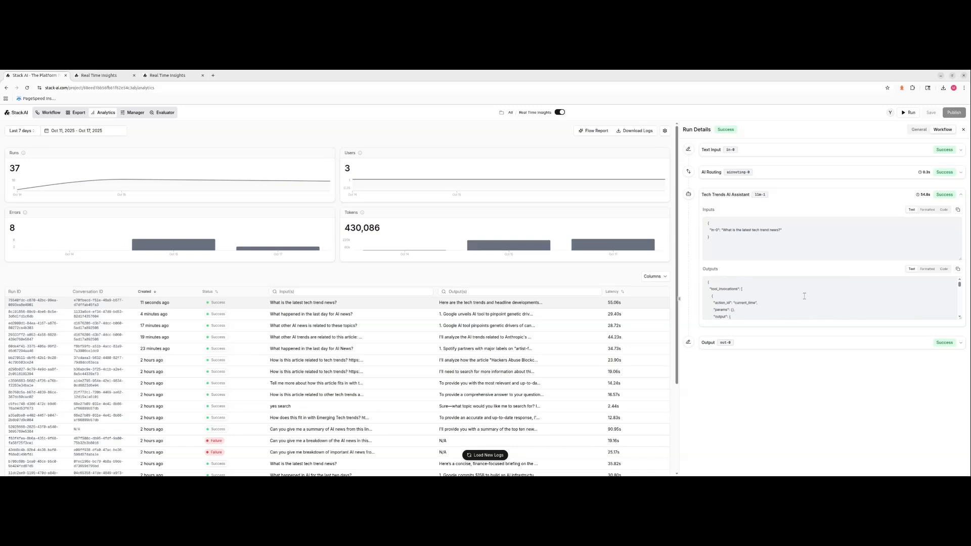
# Return to the workflow canvas and examine the URL branch from AI routing through the parser, extracted URL and assistant to the output
pyautogui.click(50, 113)
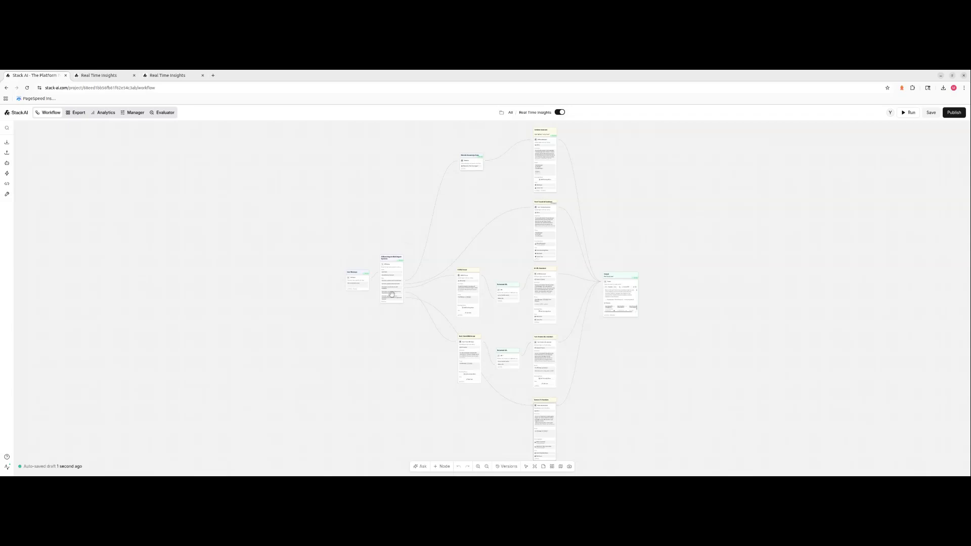
pyautogui.scroll(-3, 392, 294)
pyautogui.scroll(5, 392, 294)
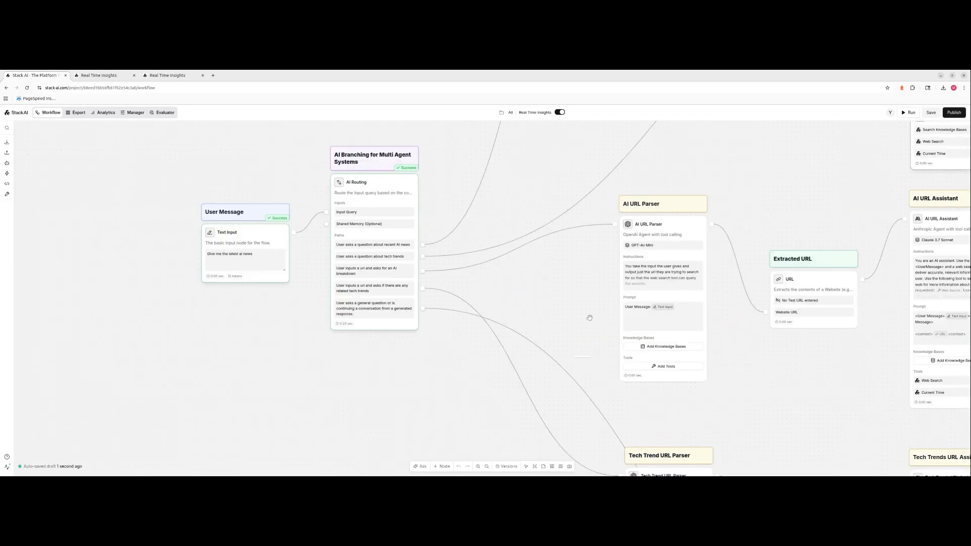
pyautogui.scroll(-5, 473, 297)
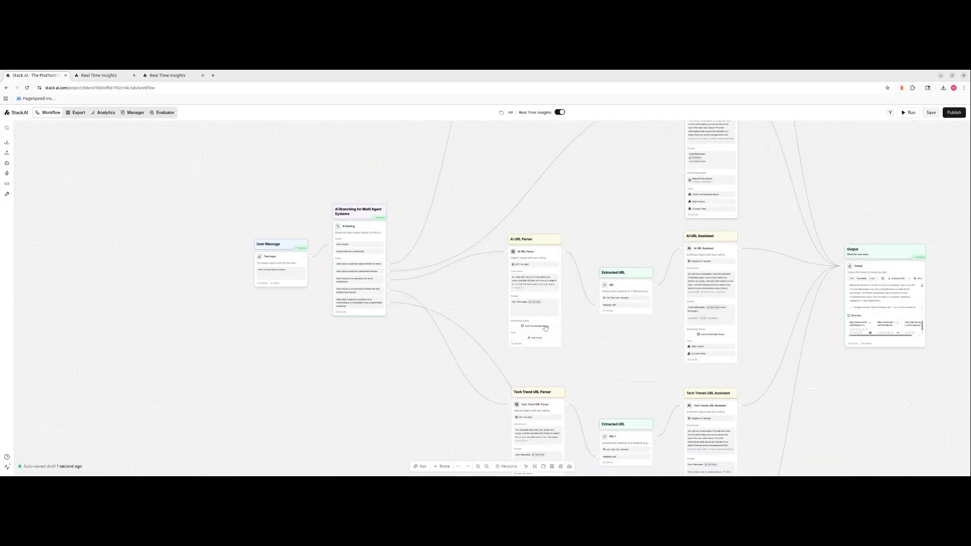
pyautogui.moveTo(607, 351); pyautogui.dragTo(539, 337)
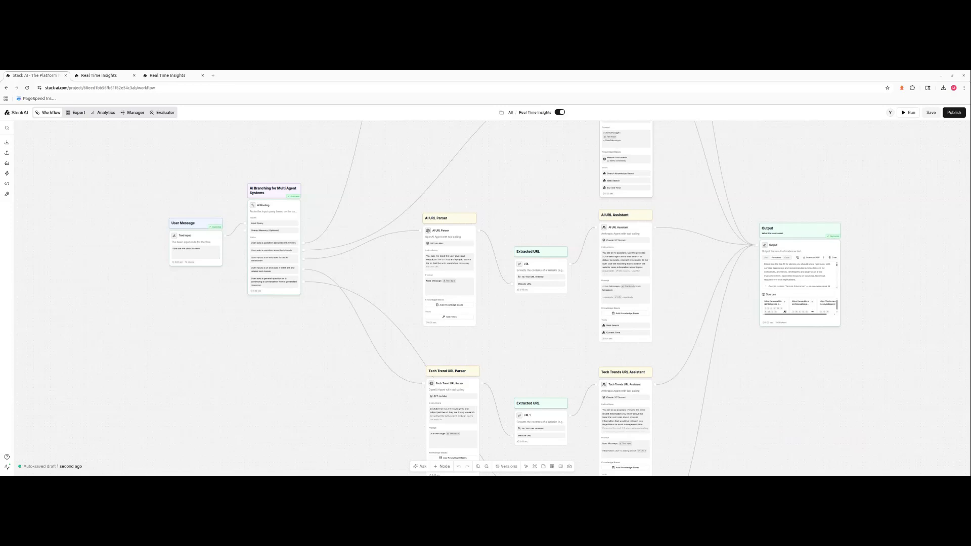
pyautogui.click(106, 76)
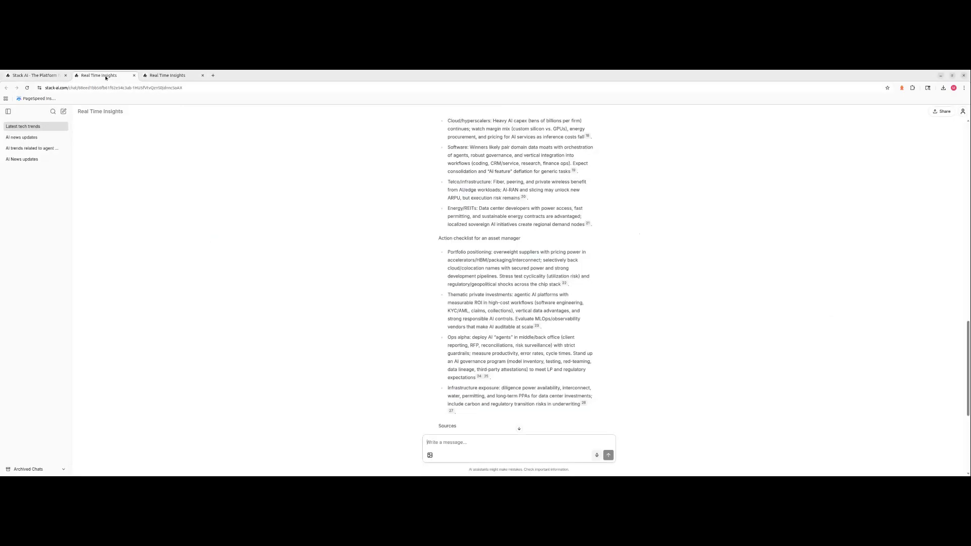
pyautogui.click(63, 112)
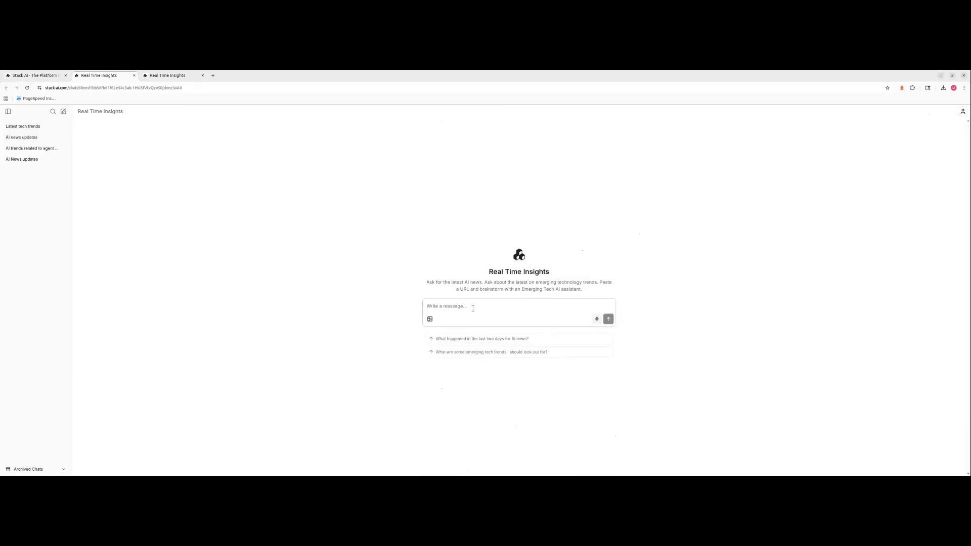
pyautogui.write('Tell me more about this:')
pyautogui.write('https://www.anthropic.com/engineering/equipping-agents-for-the-real-world-with-agent-skills')
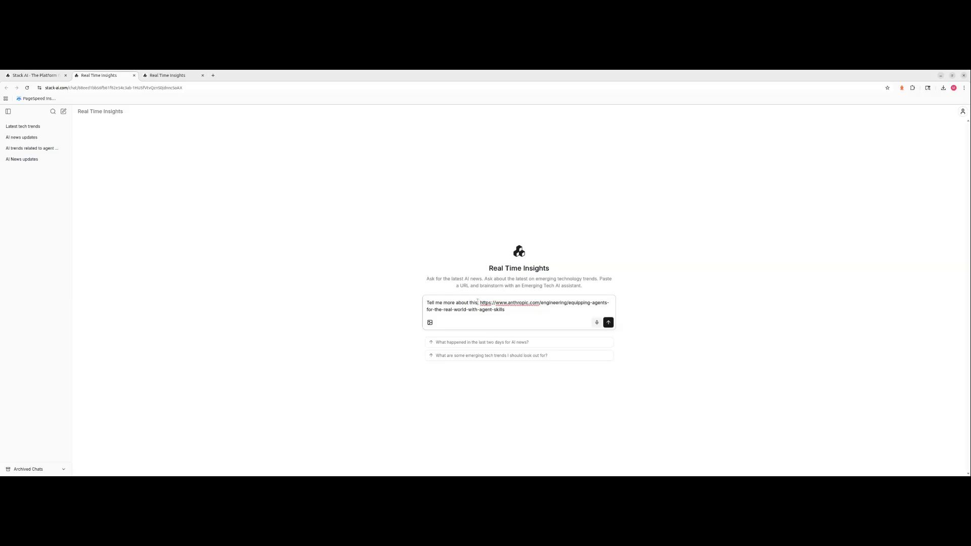
pyautogui.write('and how it')
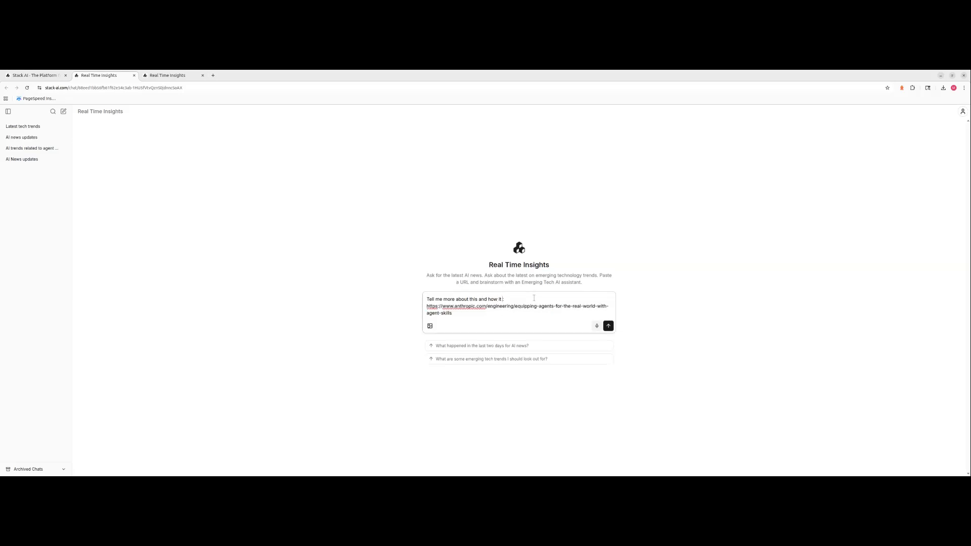
pyautogui.write(' fits in AI')
pyautogui.click(609, 326)
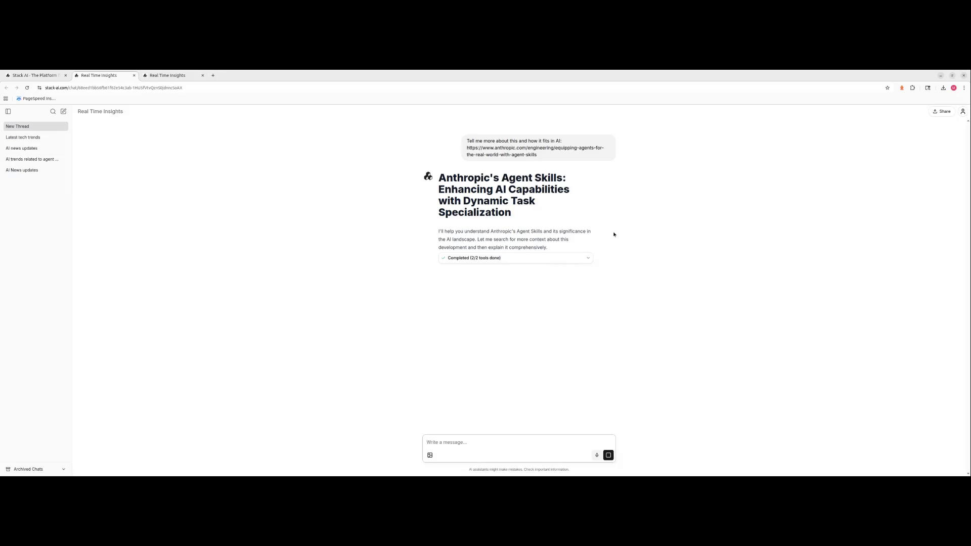
# Inspect the list of completed tool calls and their sources while the agent skills answer is generated
pyautogui.click(588, 260)
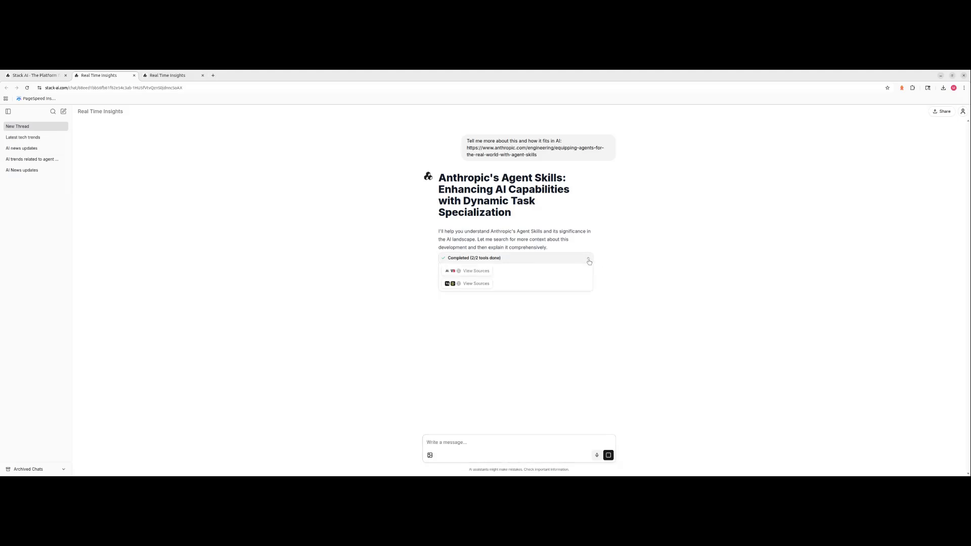
pyautogui.click(589, 261)
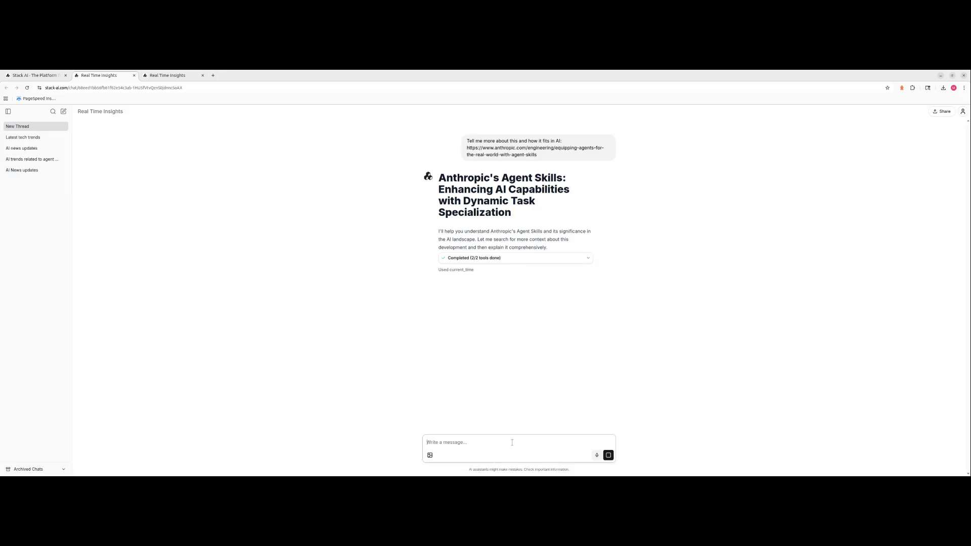
pyautogui.click(493, 258)
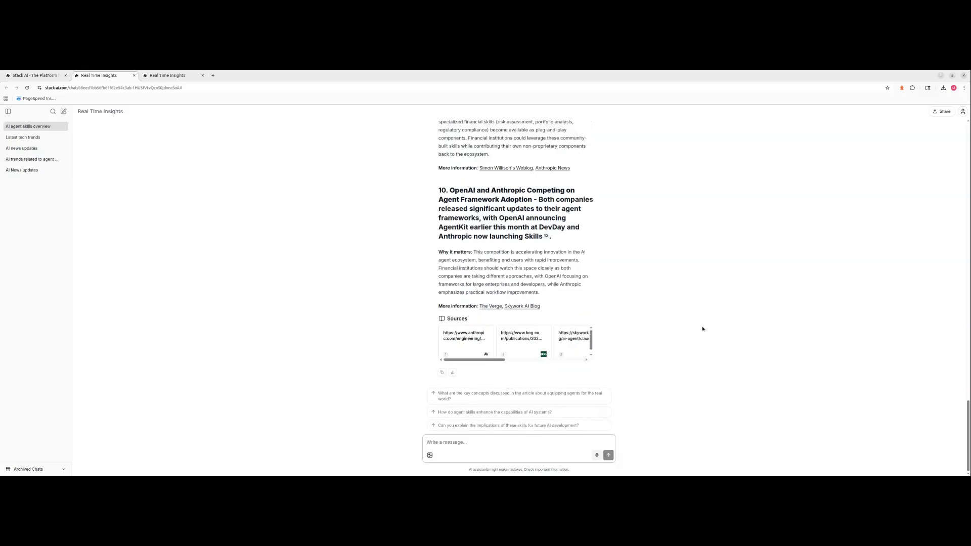
# Go back through the finished answer and read its first newsworthy items on Agent Skills and Model Context Protocol
pyautogui.scroll(15, 701, 327)
pyautogui.scroll(8, 698, 324)
pyautogui.scroll(5, 698, 325)
pyautogui.scroll(2, 697, 324)
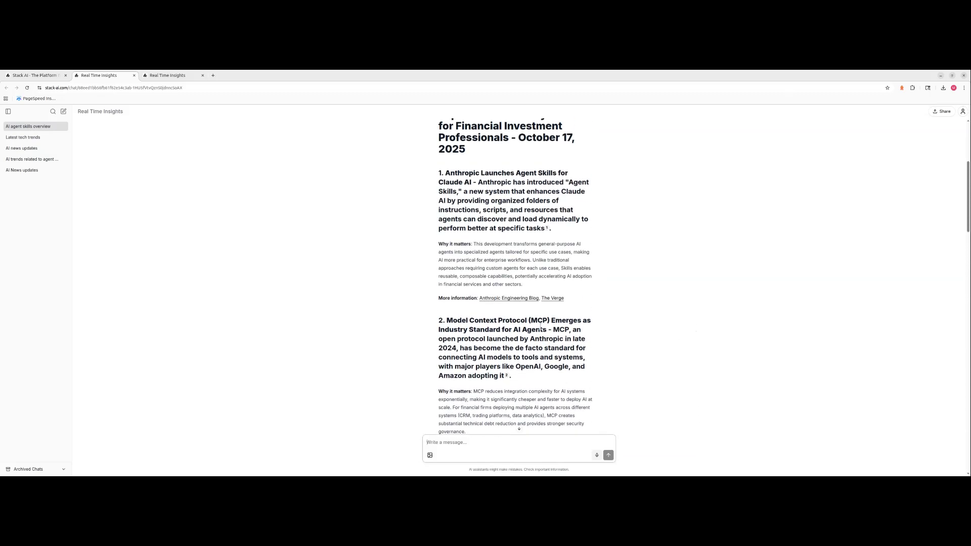
pyautogui.scroll(2, 541, 328)
pyautogui.scroll(-6, 542, 334)
pyautogui.scroll(-2, 545, 338)
# Open the project's analytics and display the workflow trace of the newest "Tell me more about this and how it fits in AI" run
pyautogui.click(51, 76)
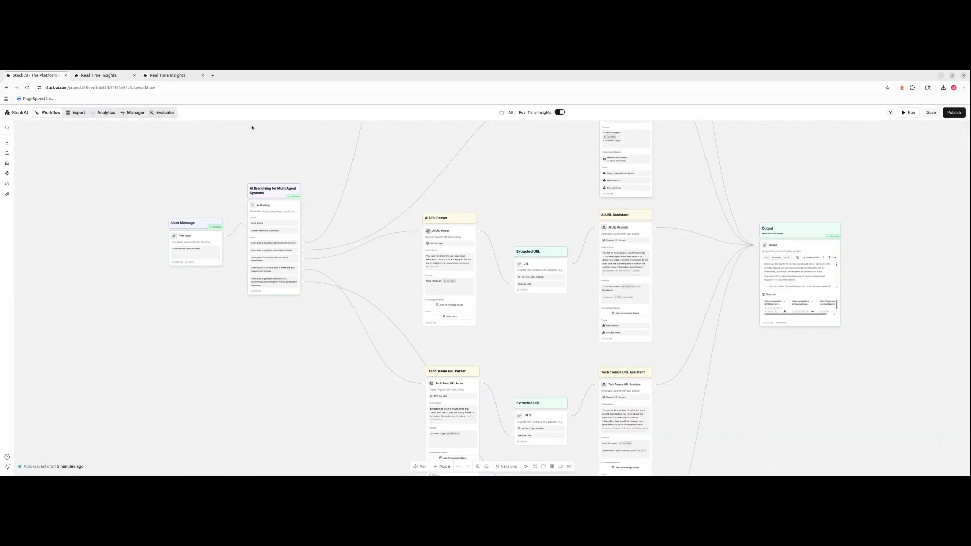
pyautogui.click(106, 112)
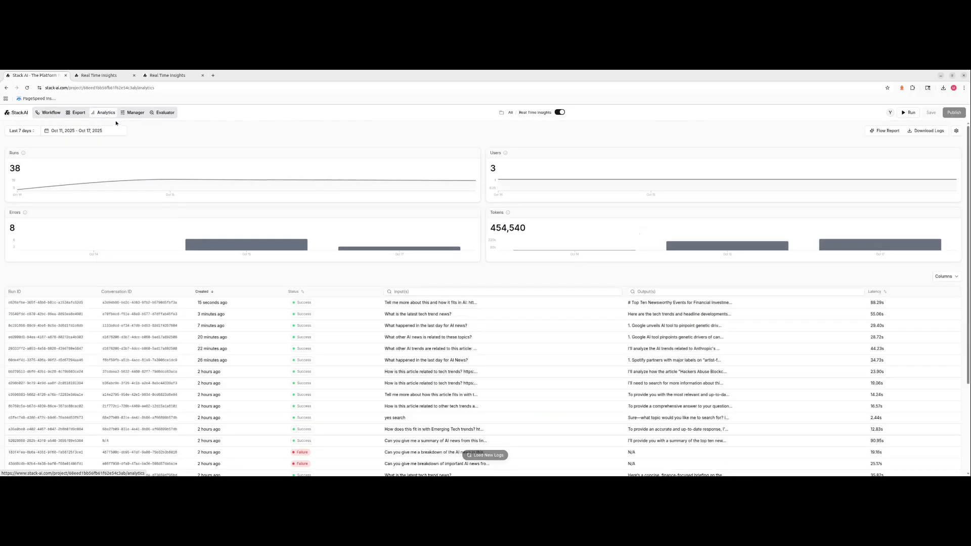
pyautogui.click(384, 304)
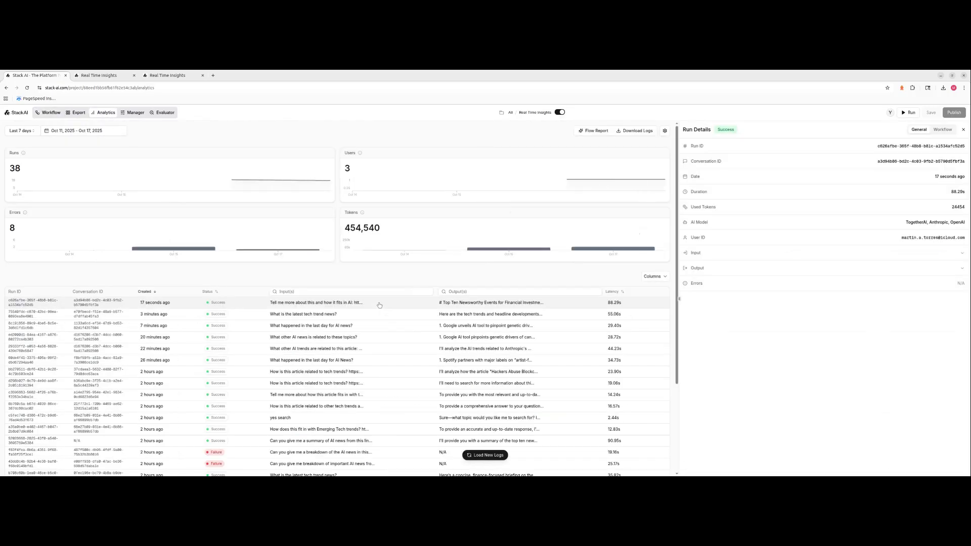
pyautogui.click(942, 129)
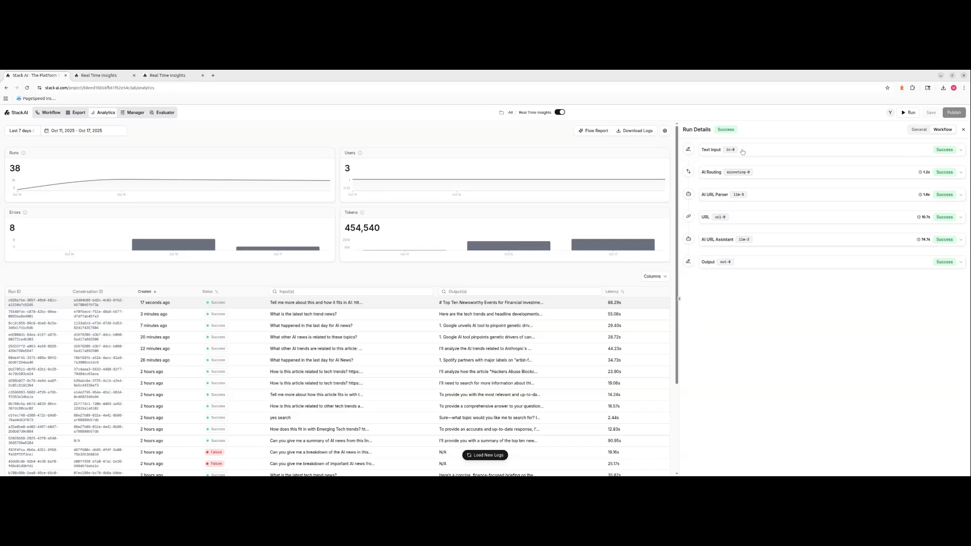
# Examine the inputs and outputs of the run's AI URL Parser, URL and AI URL Assistant entries in turn
pyautogui.click(766, 201)
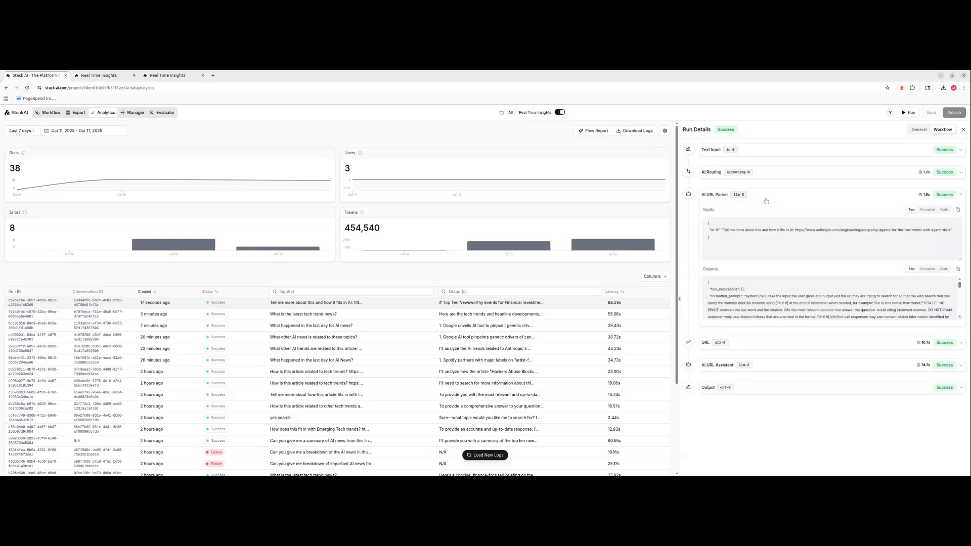
pyautogui.click(766, 201)
pyautogui.click(760, 219)
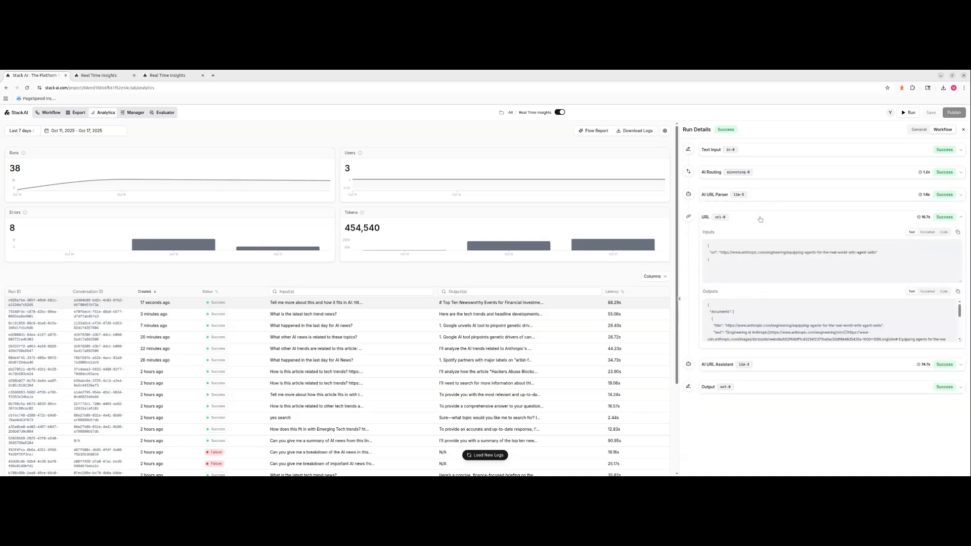
pyautogui.click(760, 218)
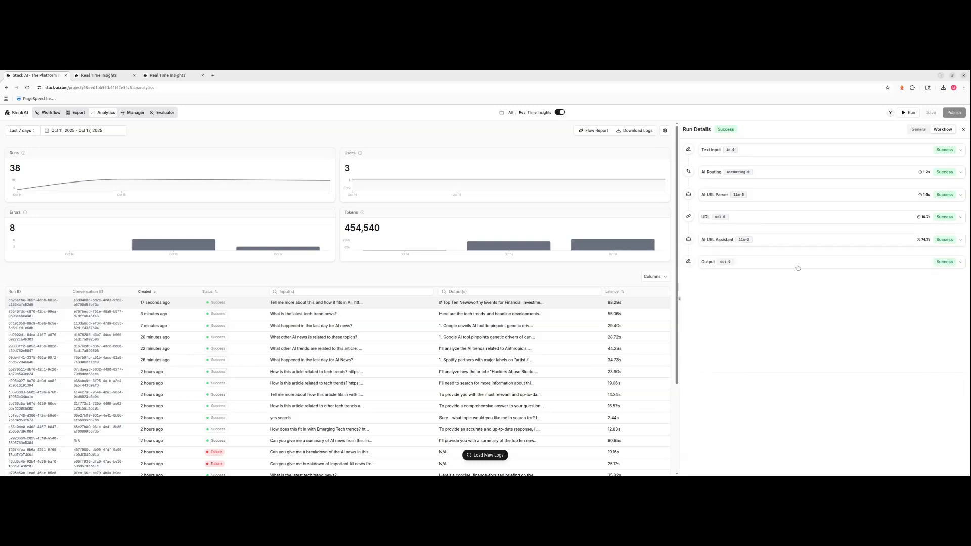
pyautogui.click(792, 240)
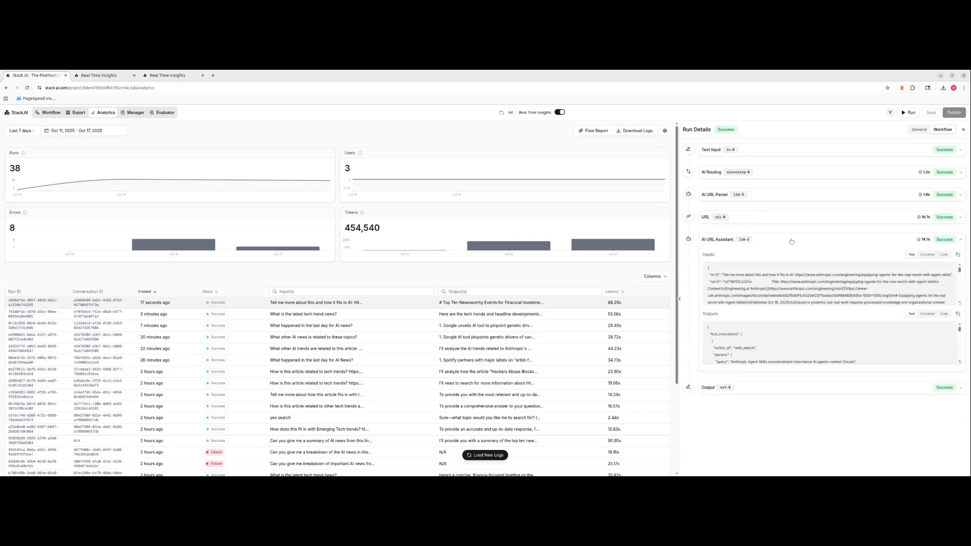
# Return to the workflow canvas, review the AI URL branch the run followed, and bring the whole multi-agent layout into view
pyautogui.click(54, 113)
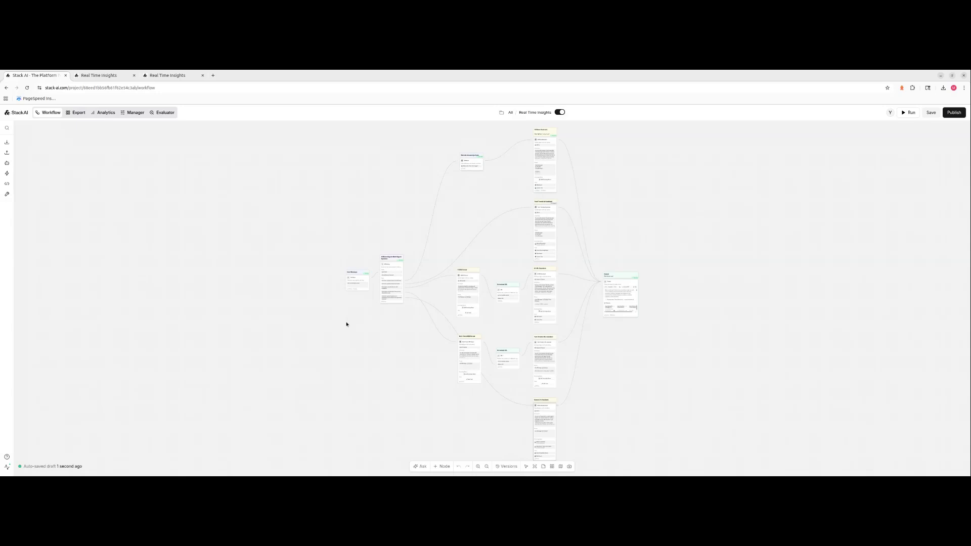
pyautogui.scroll(5, 355, 317)
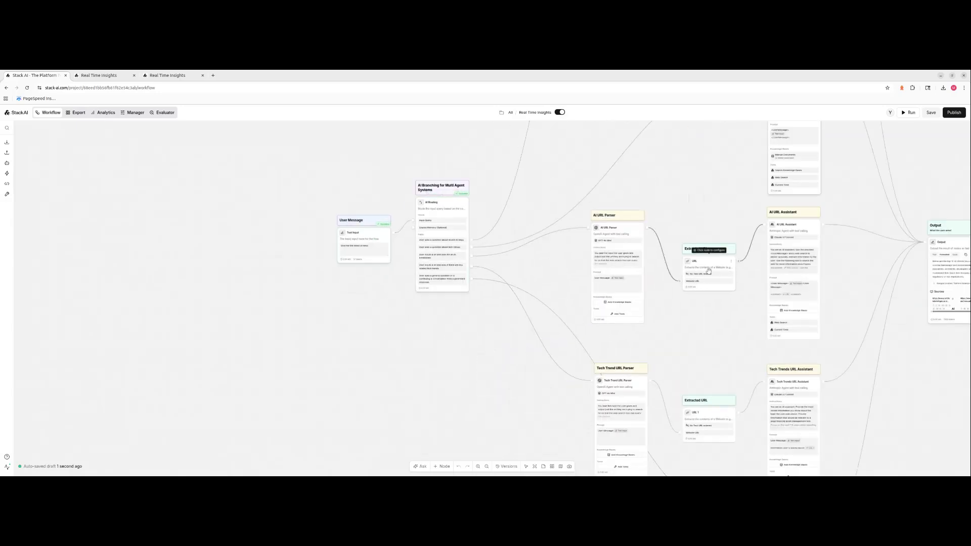
pyautogui.moveTo(717, 347); pyautogui.dragTo(609, 354)
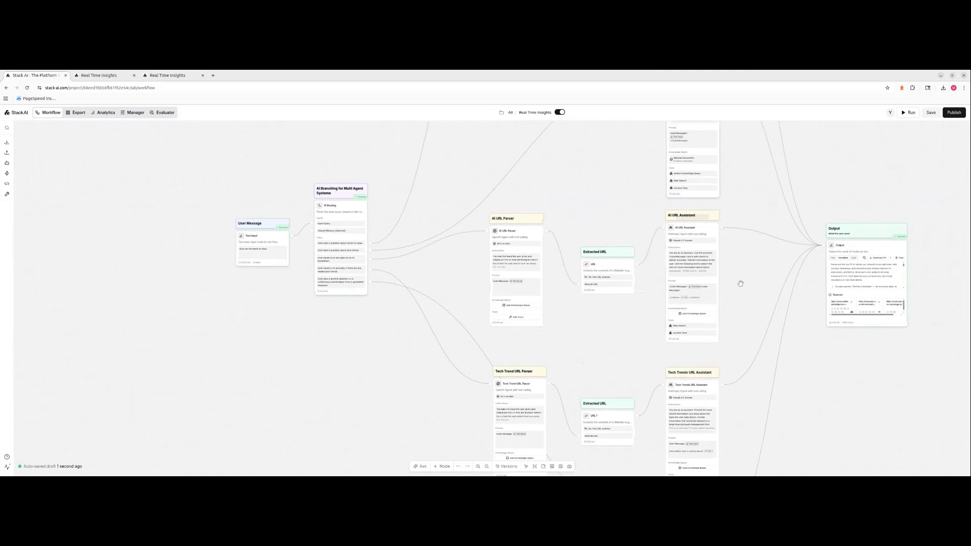
pyautogui.scroll(-3, 694, 245)
pyautogui.scroll(-2, 695, 250)
pyautogui.moveTo(621, 278); pyautogui.dragTo(579, 377)
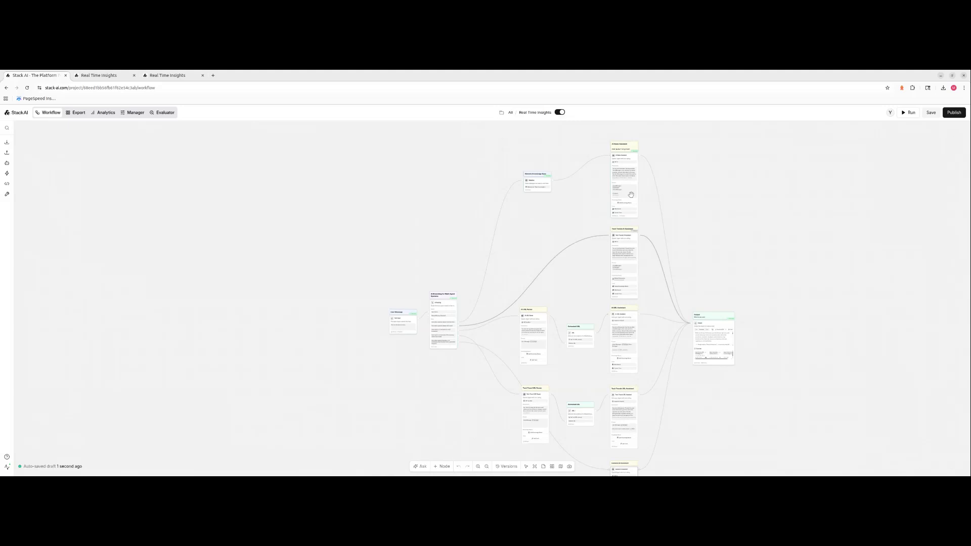
pyautogui.moveTo(665, 350); pyautogui.dragTo(643, 317)
pyautogui.scroll(-3, 688, 381)
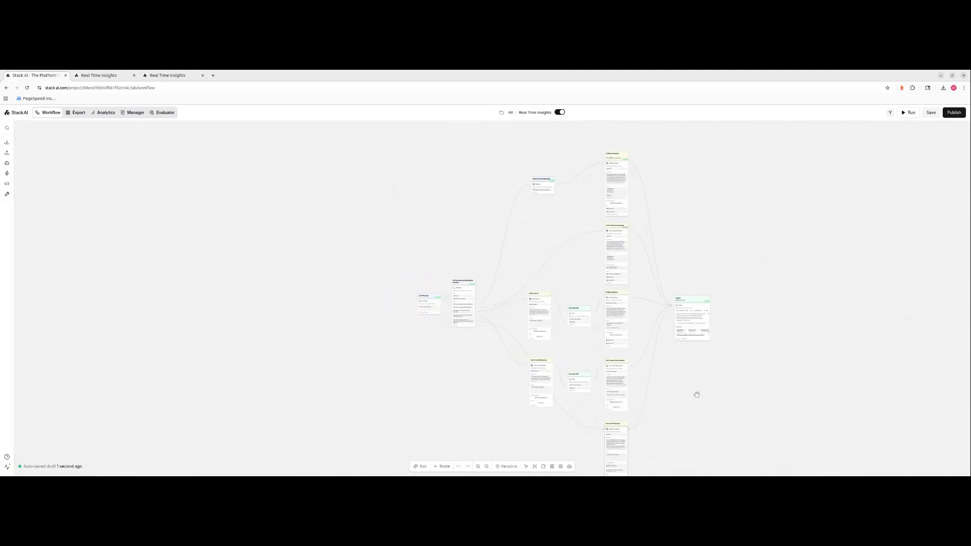
pyautogui.moveTo(666, 392); pyautogui.dragTo(654, 389)
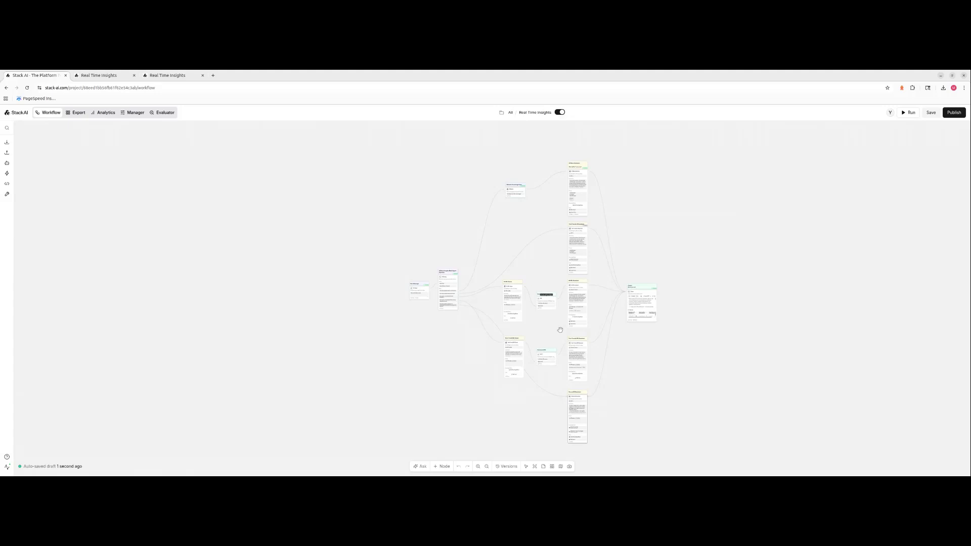
# Examine the parallel branches between the AI router and the shared output up close, ending on the complete workflow
pyautogui.scroll(2, 559, 334)
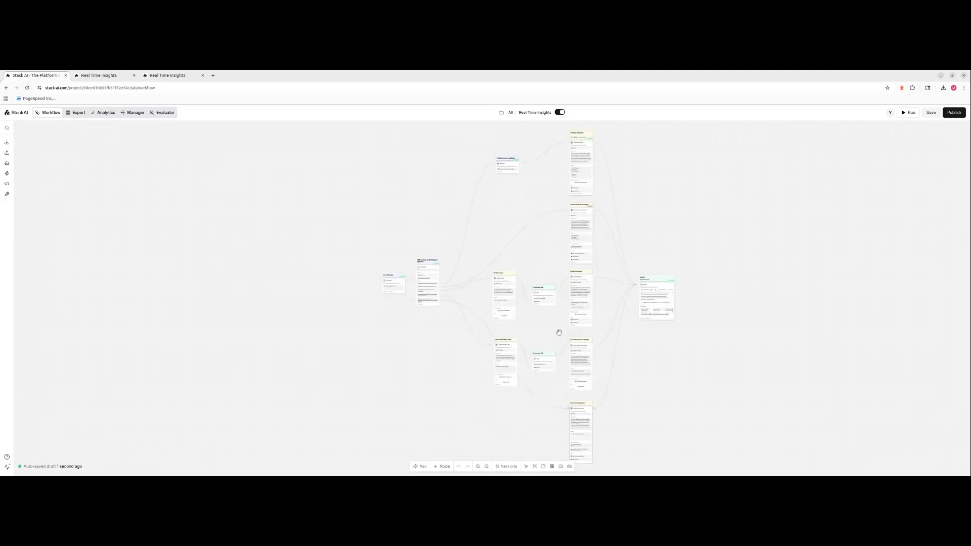
pyautogui.scroll(2, 559, 332)
pyautogui.scroll(2, 546, 338)
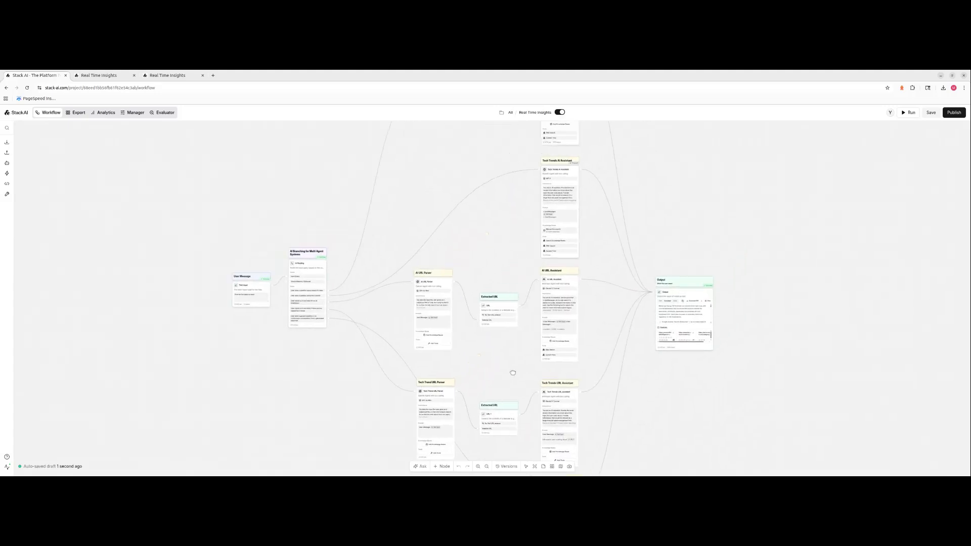
pyautogui.scroll(2, 697, 252)
pyautogui.moveTo(675, 212); pyautogui.dragTo(771, 321)
pyautogui.scroll(-2, 767, 319)
pyautogui.scroll(-4, 767, 319)
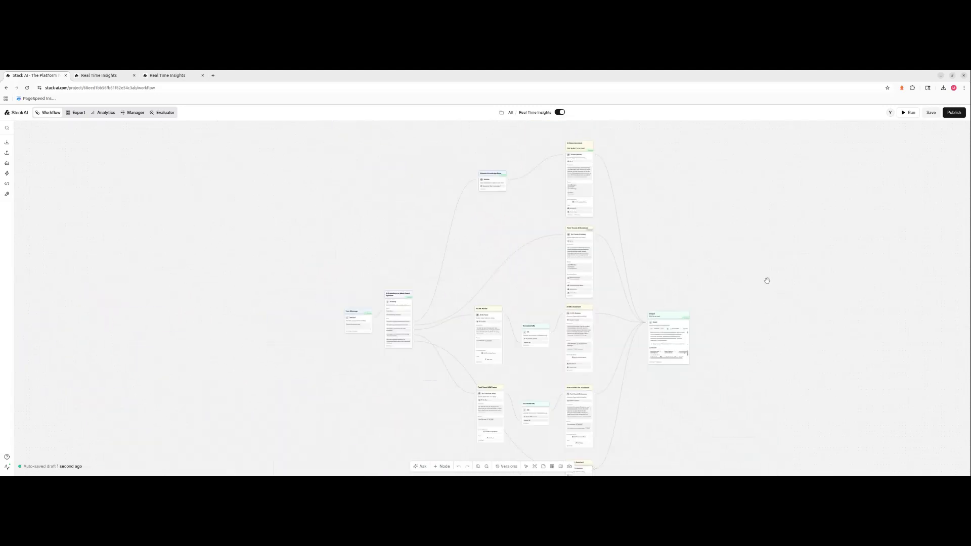
pyautogui.moveTo(859, 385); pyautogui.dragTo(805, 360)
pyautogui.scroll(-1, 804, 360)
pyautogui.moveTo(747, 364); pyautogui.dragTo(691, 347)
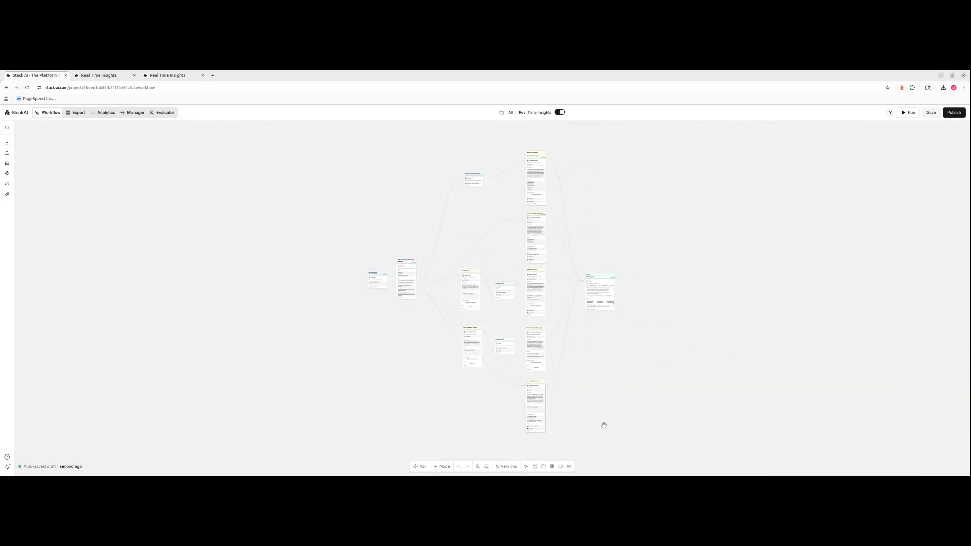